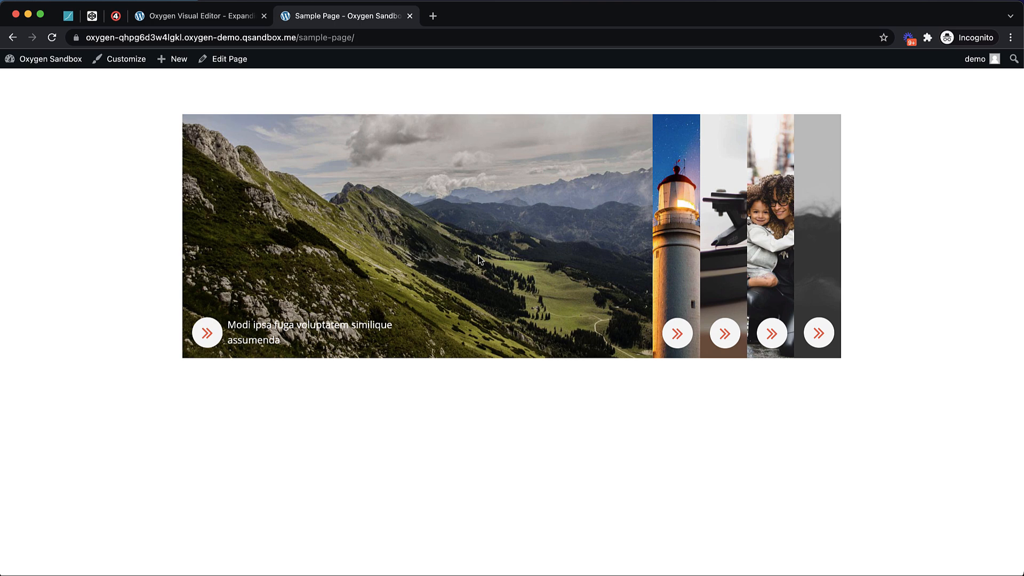
Step: Preview the finished accordion on the sample page by expanding each image panel and returning to the mountain image
click(671, 219)
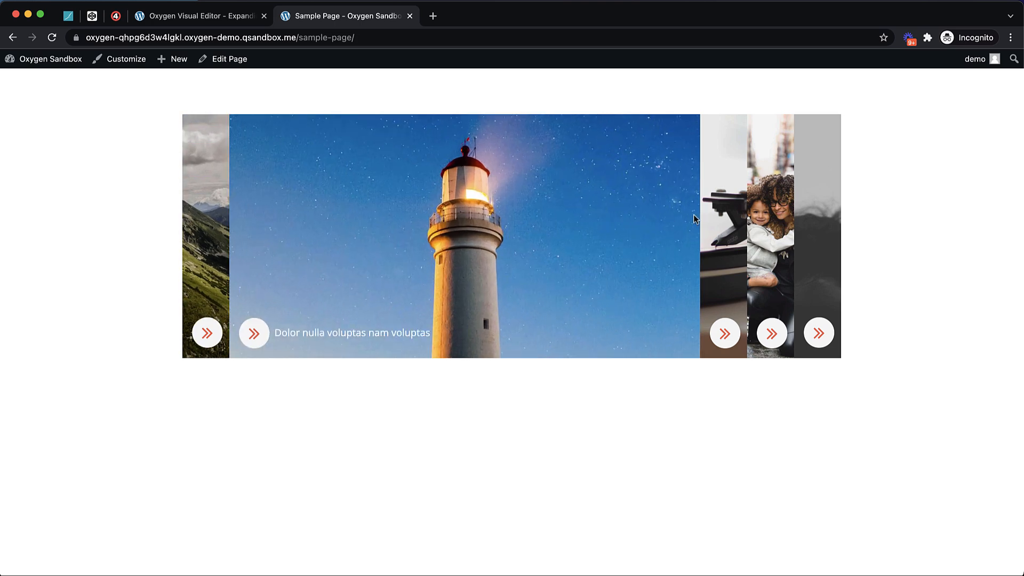
click(725, 211)
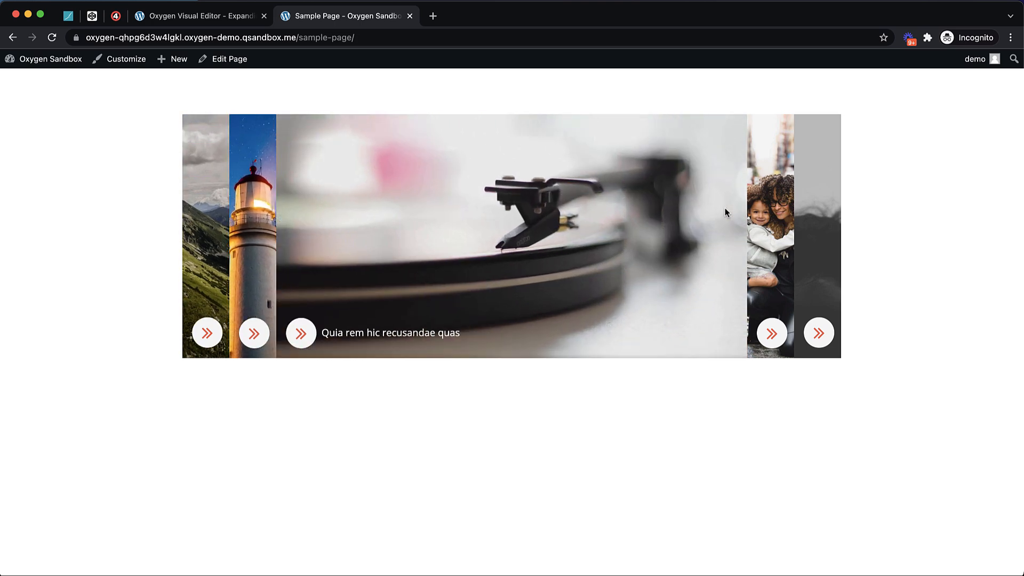
click(774, 217)
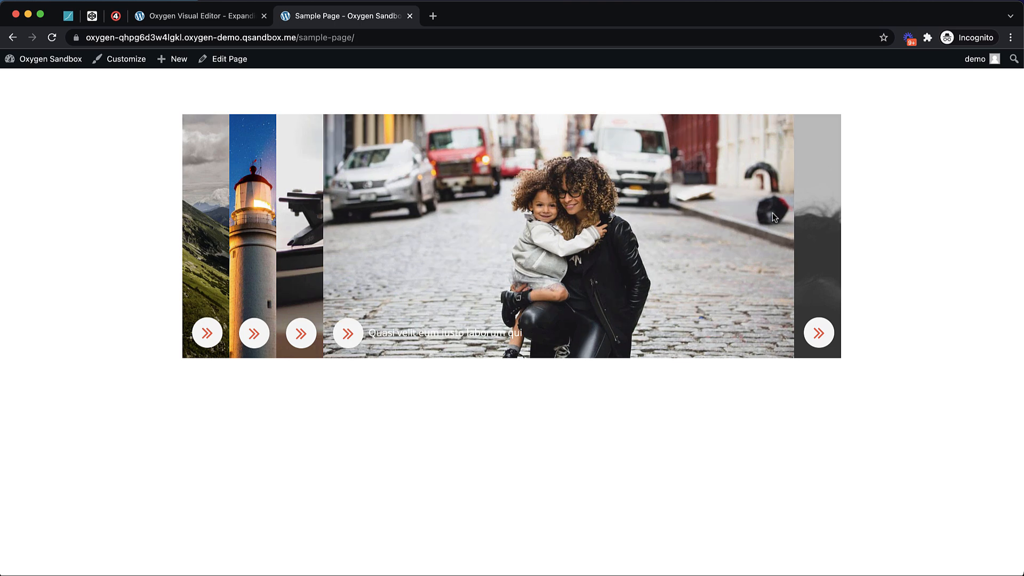
click(812, 218)
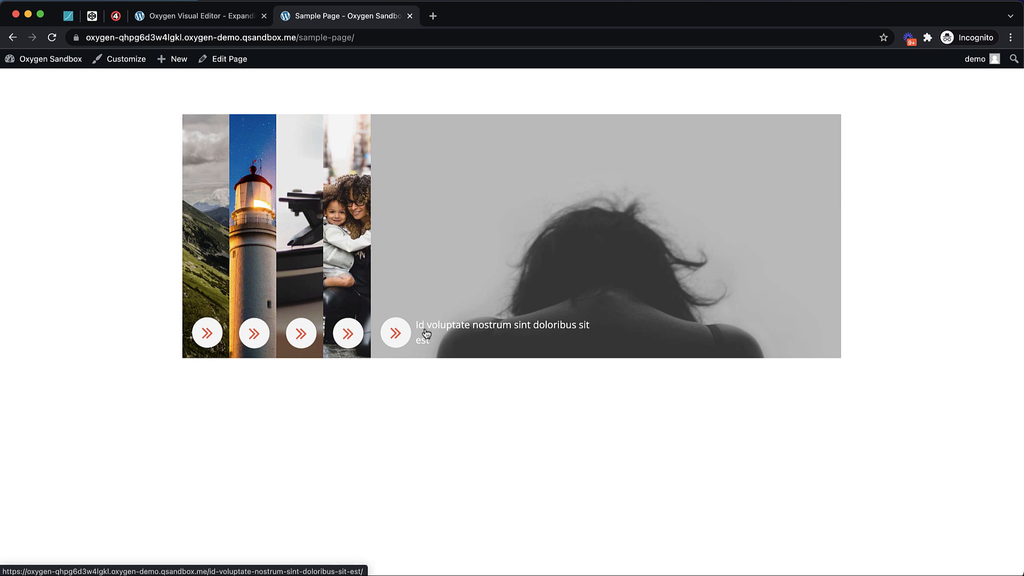
click(205, 241)
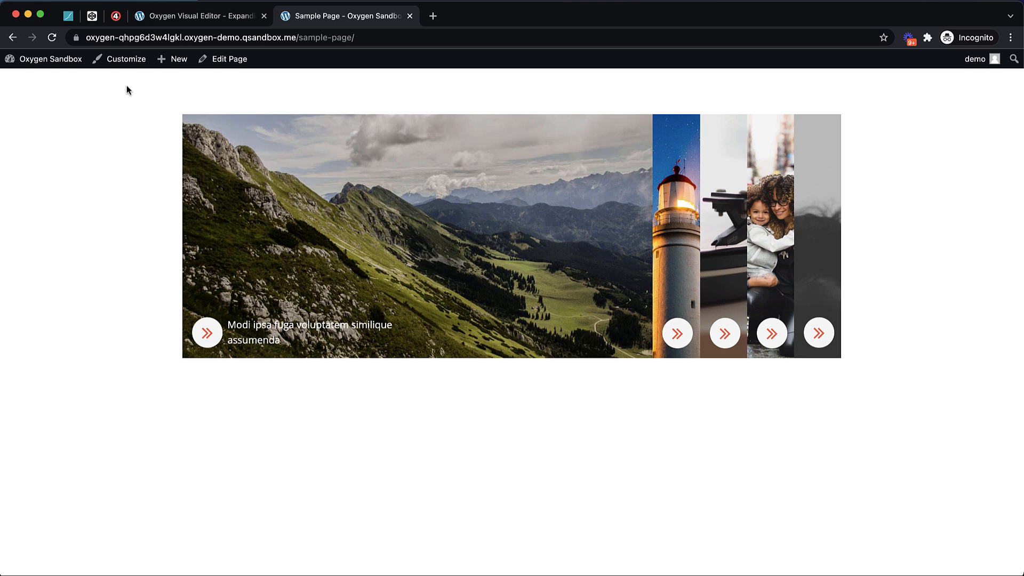
Step: Switch to the Oxygen4Fun tutorial on responsive image accordions and review its demo and div structure
click(116, 16)
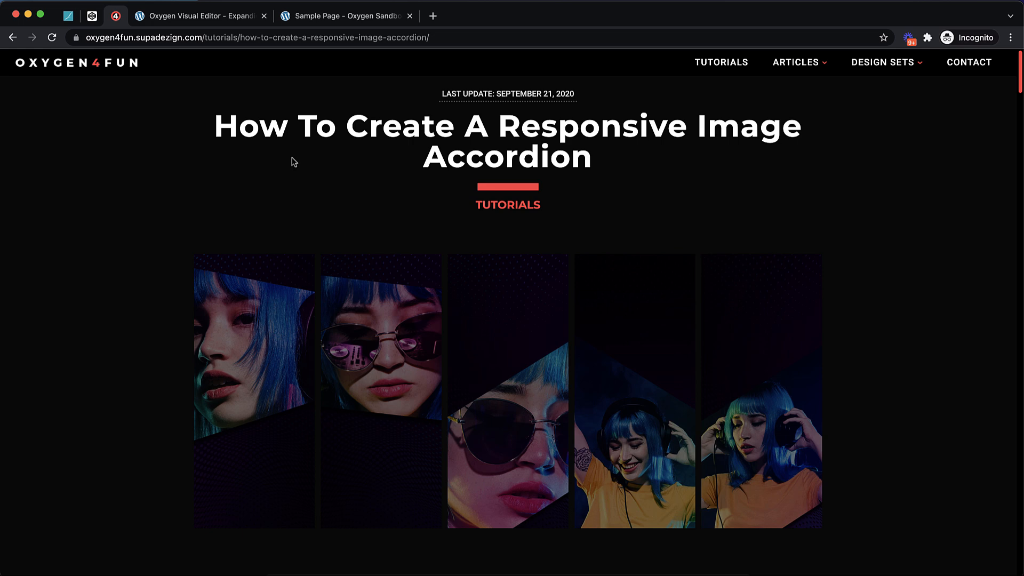
scroll(294, 162, down, 3)
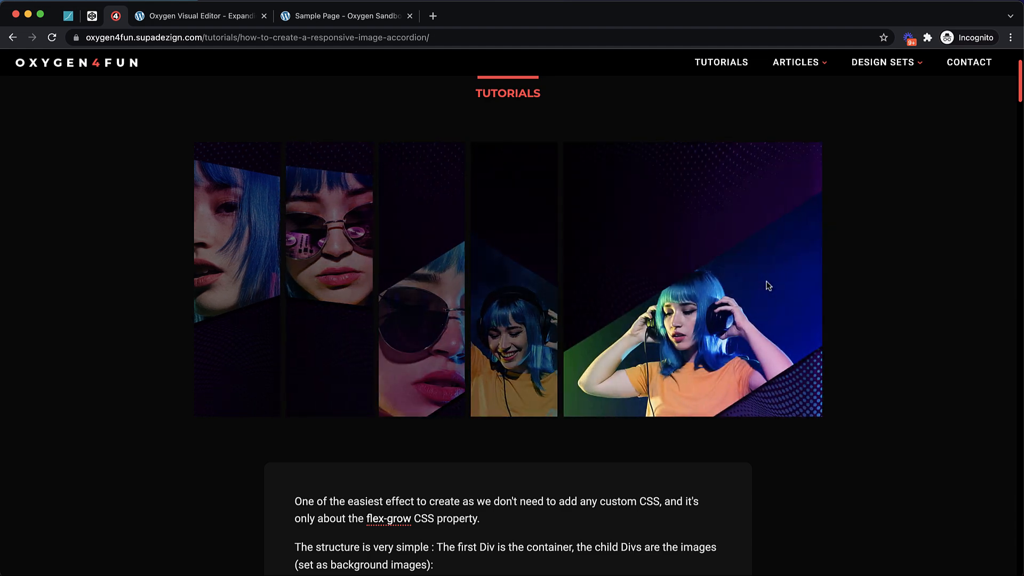
scroll(768, 286, down, 1)
scroll(769, 287, down, 7)
scroll(769, 287, up, 10)
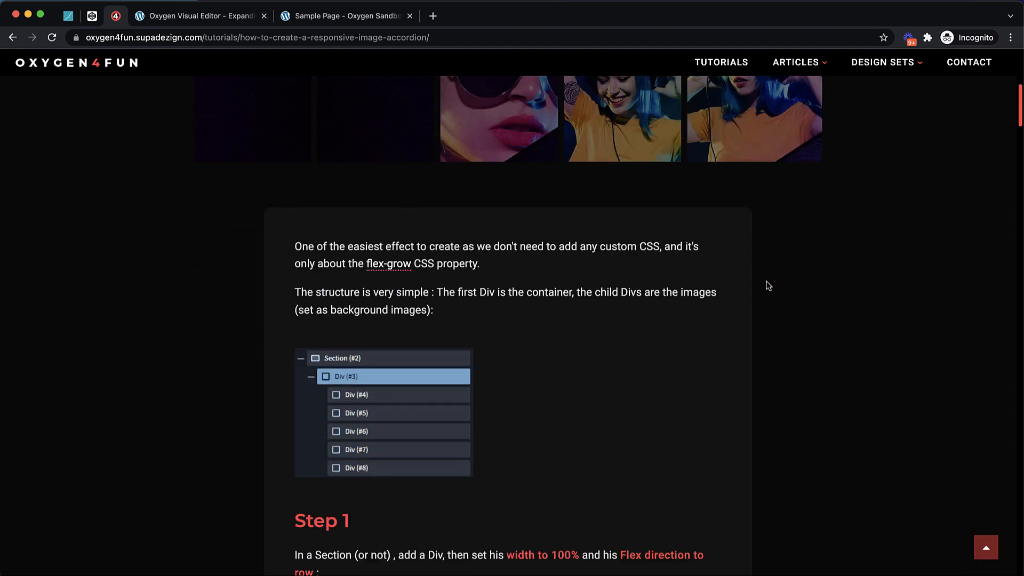
scroll(768, 287, down, 1)
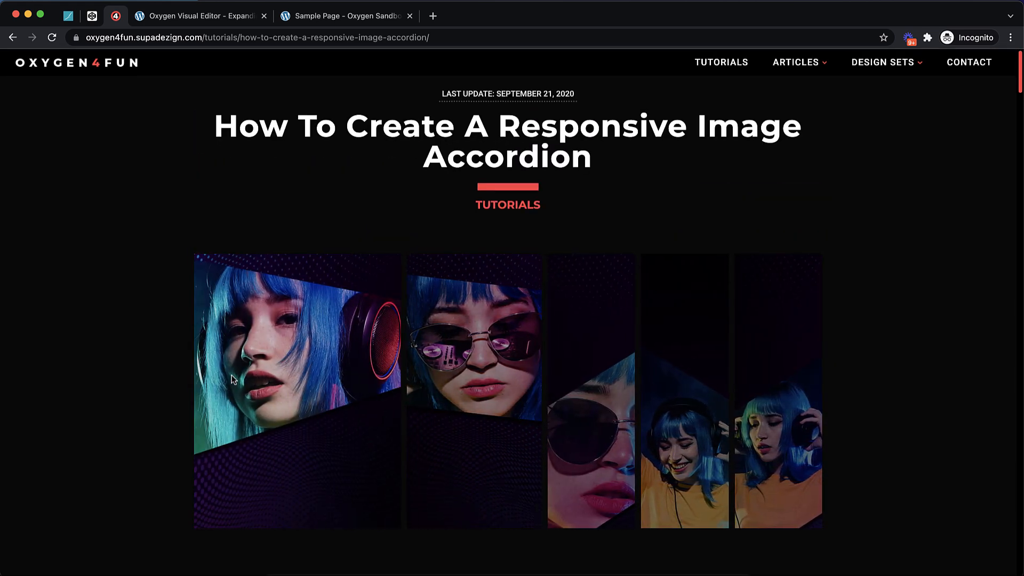
scroll(232, 379, down, 2)
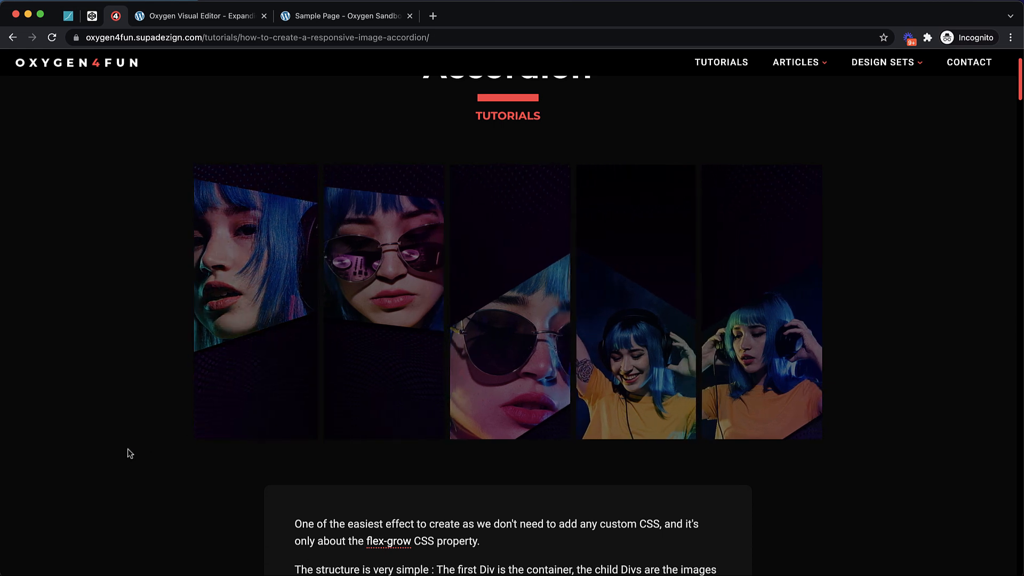
Step: Switch to the Expanding flex cards pen on CodePen and expand its cards one after another back to the first
click(91, 17)
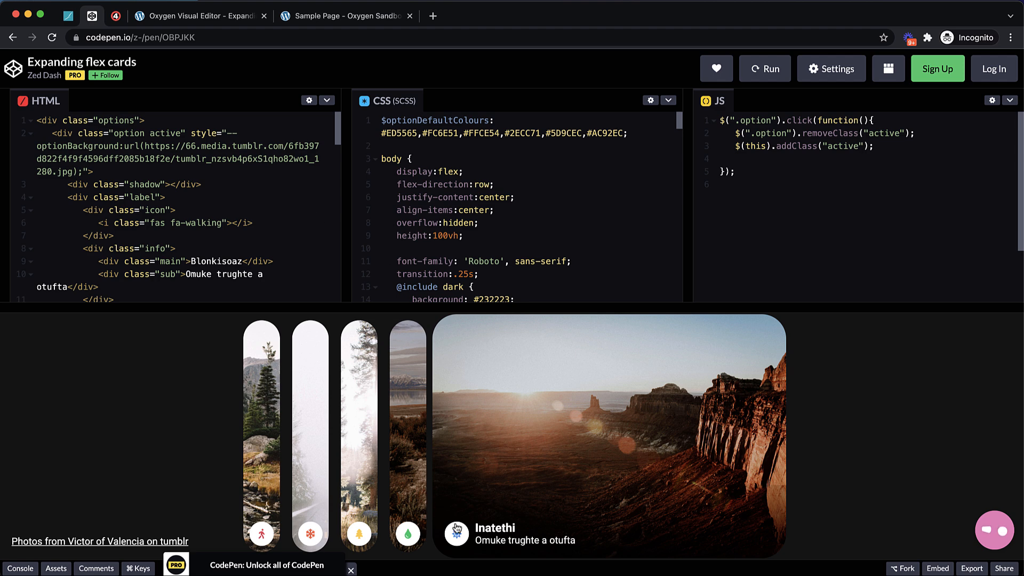
click(406, 440)
click(368, 435)
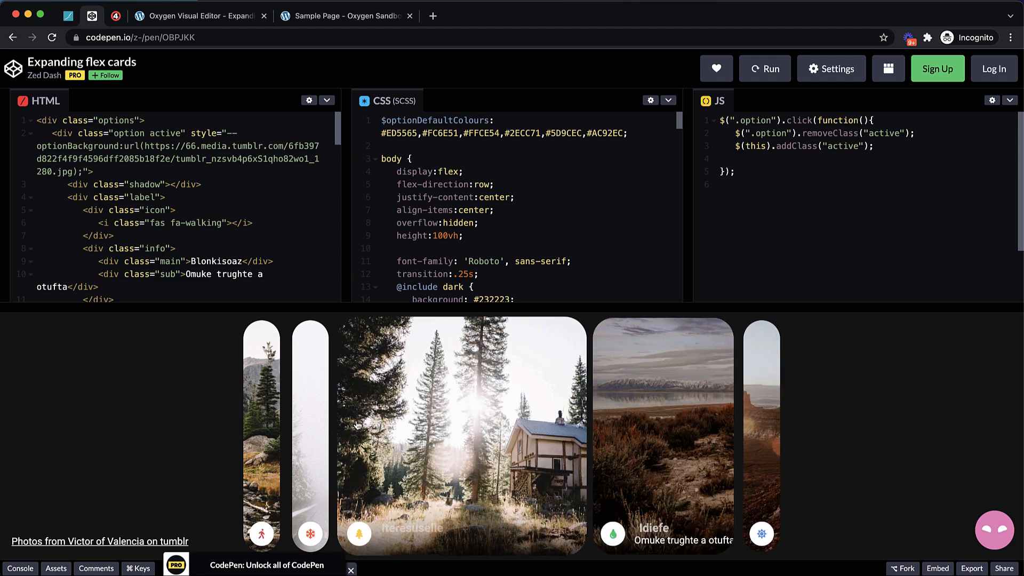
click(323, 427)
click(265, 423)
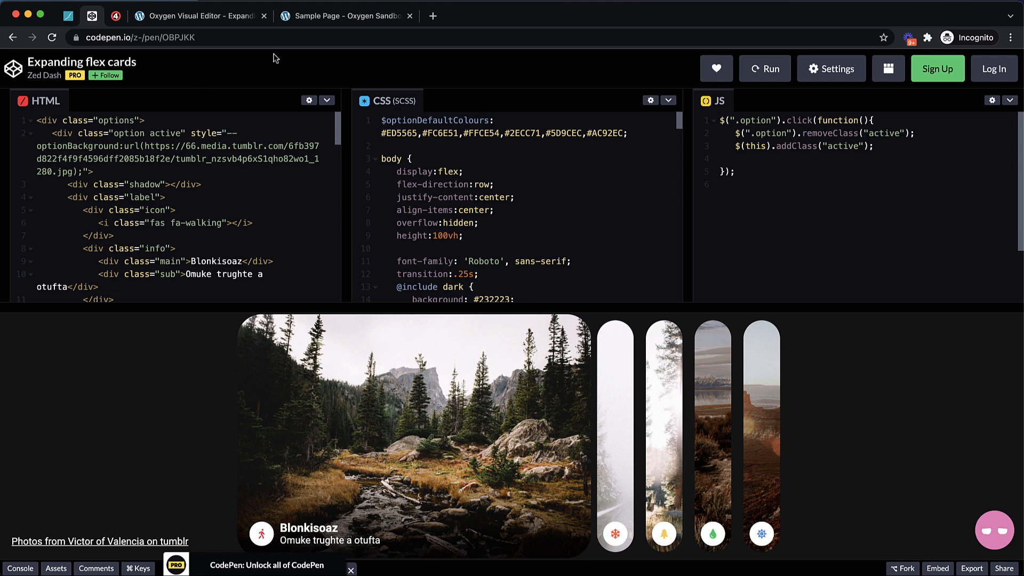
Step: Close the Sample Page preview, switch to the Oxygen editor and add a Section to the empty page
click(409, 16)
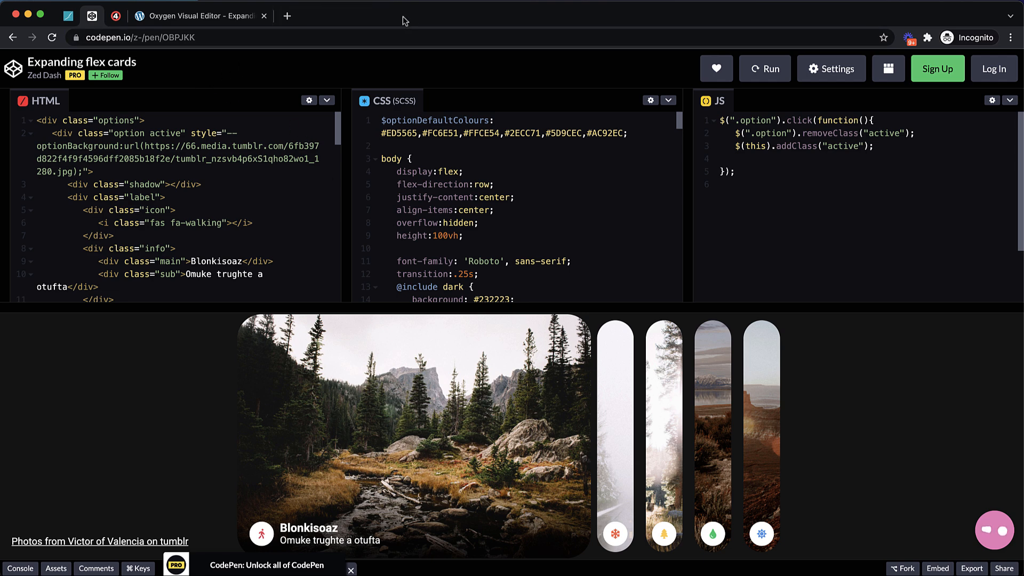
click(228, 18)
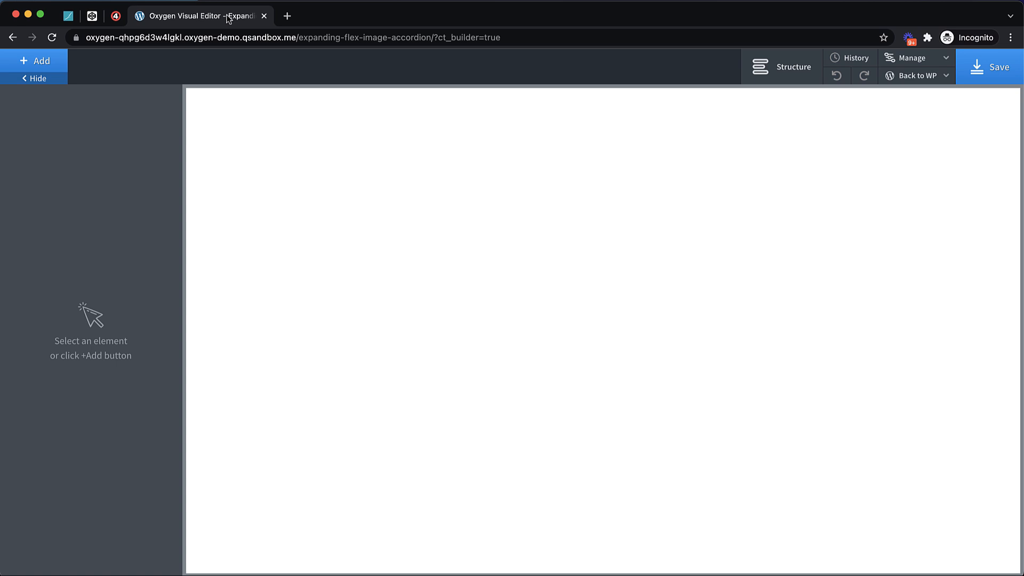
click(39, 62)
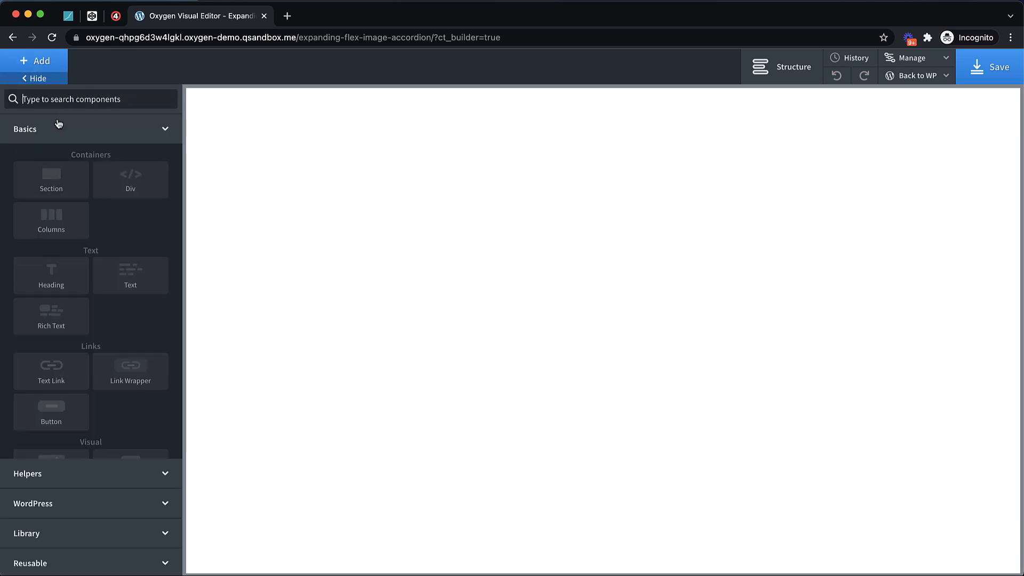
text(sec)
click(54, 139)
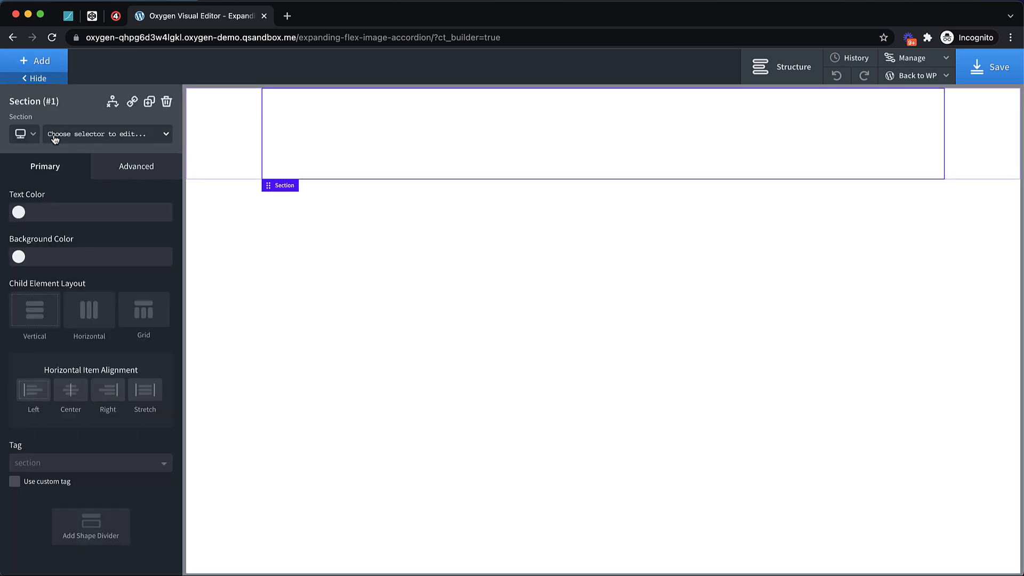
Step: Add a Repeater inside the section and give it the class image-accordion
click(44, 61)
text(repeater)
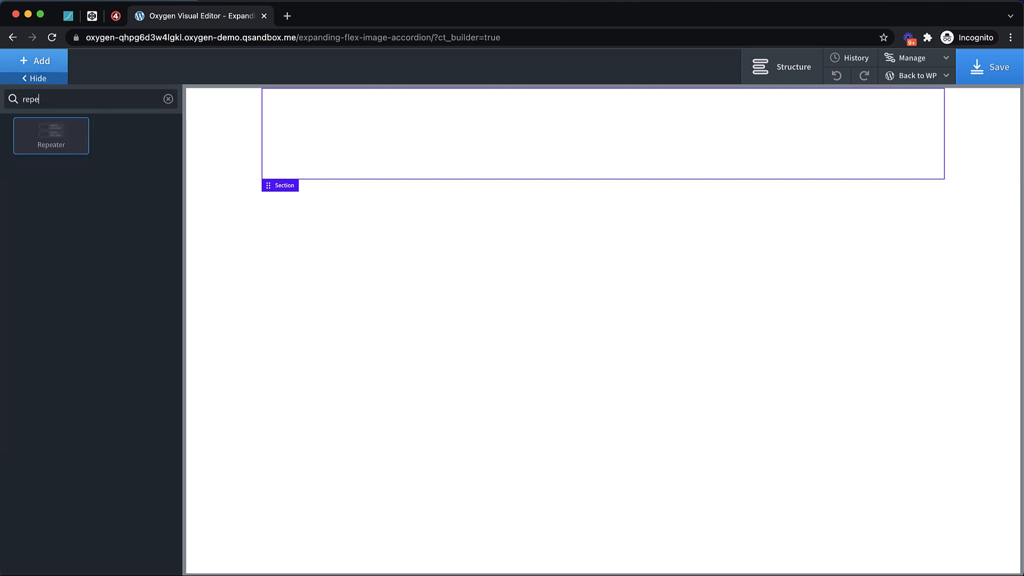
click(54, 138)
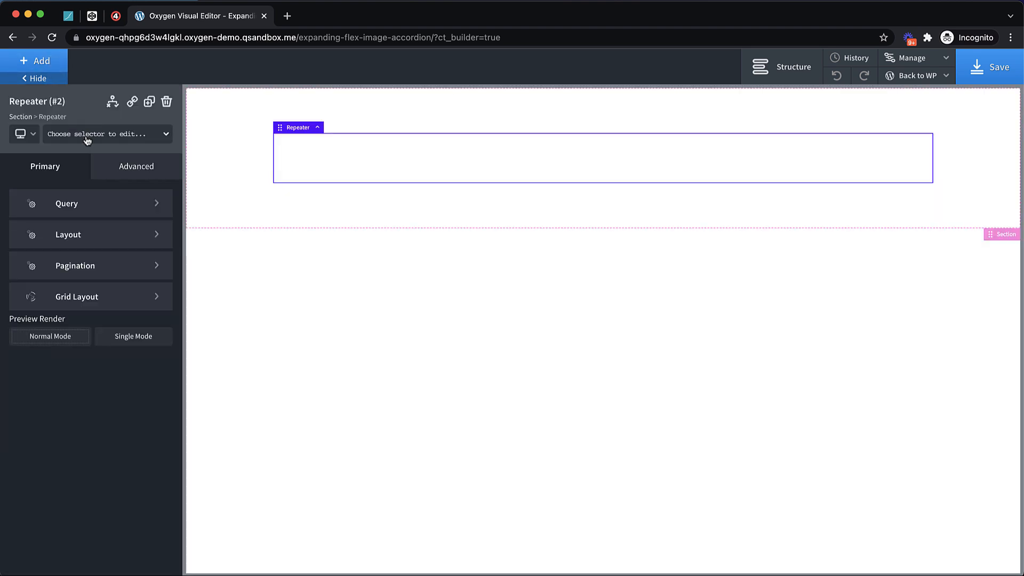
click(87, 139)
text(image-accordion)
key(Return)
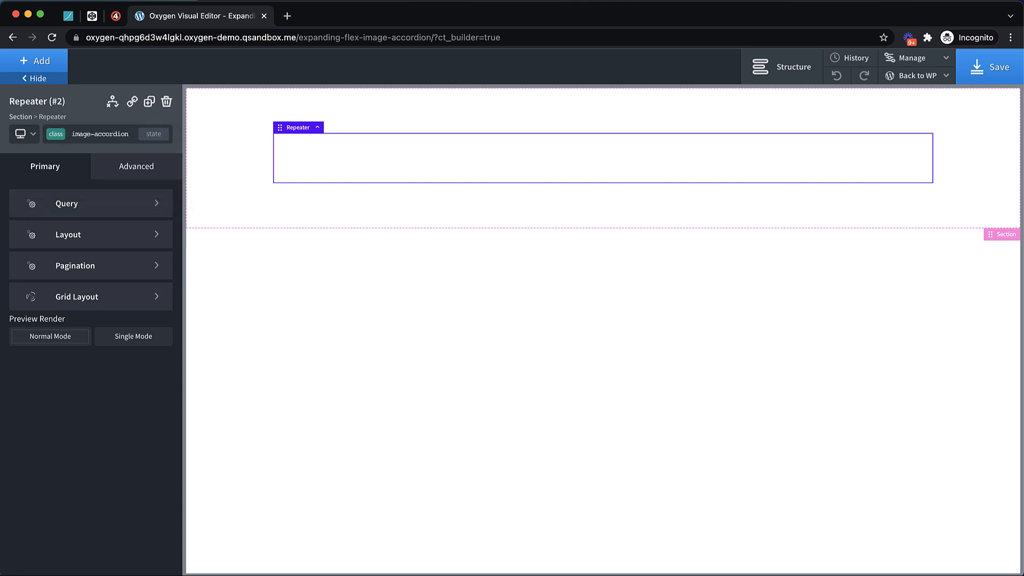
Step: Show the page structure and assign the class image-accordion__item to the div inside the repeater
click(347, 164)
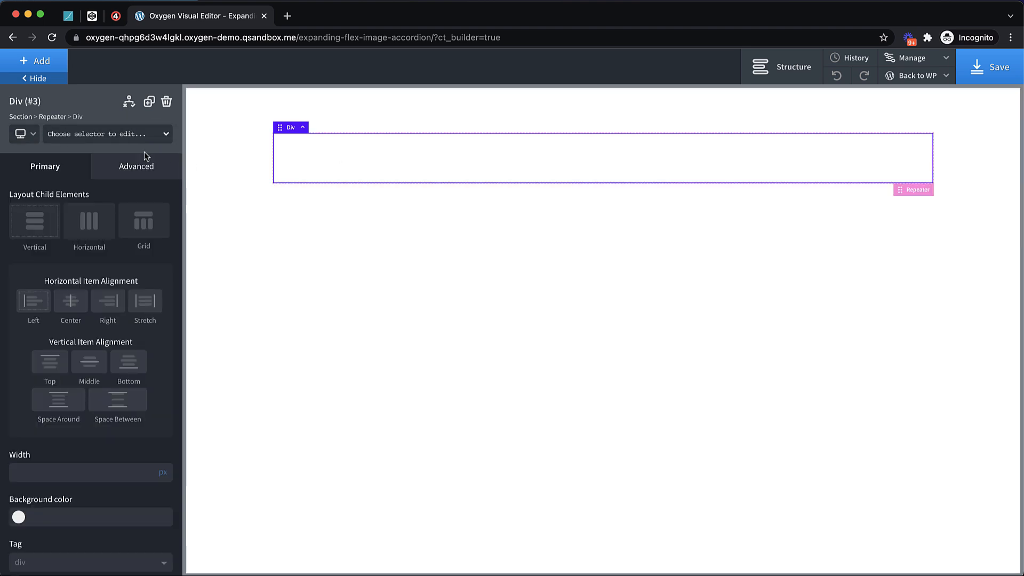
click(111, 140)
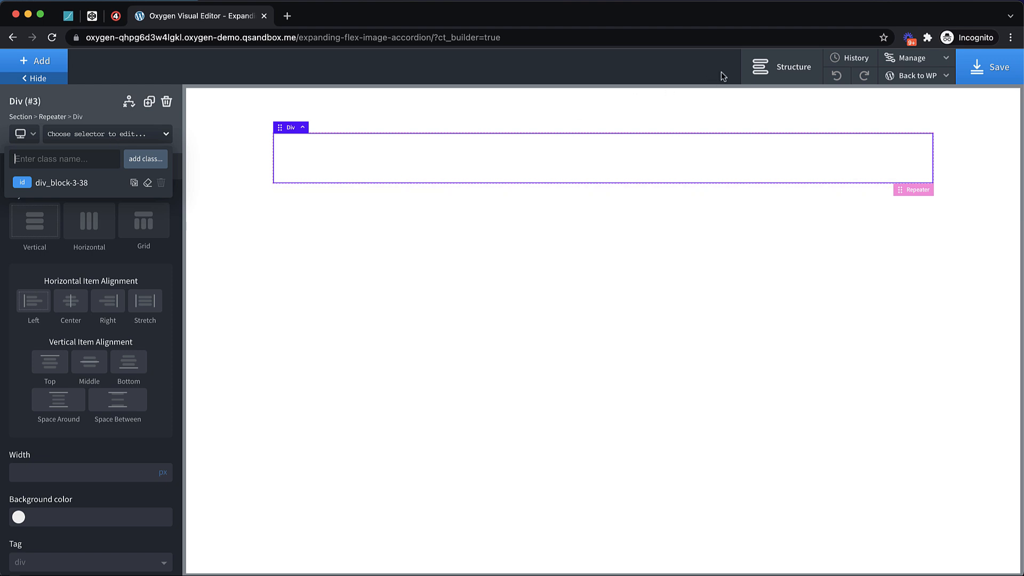
click(782, 66)
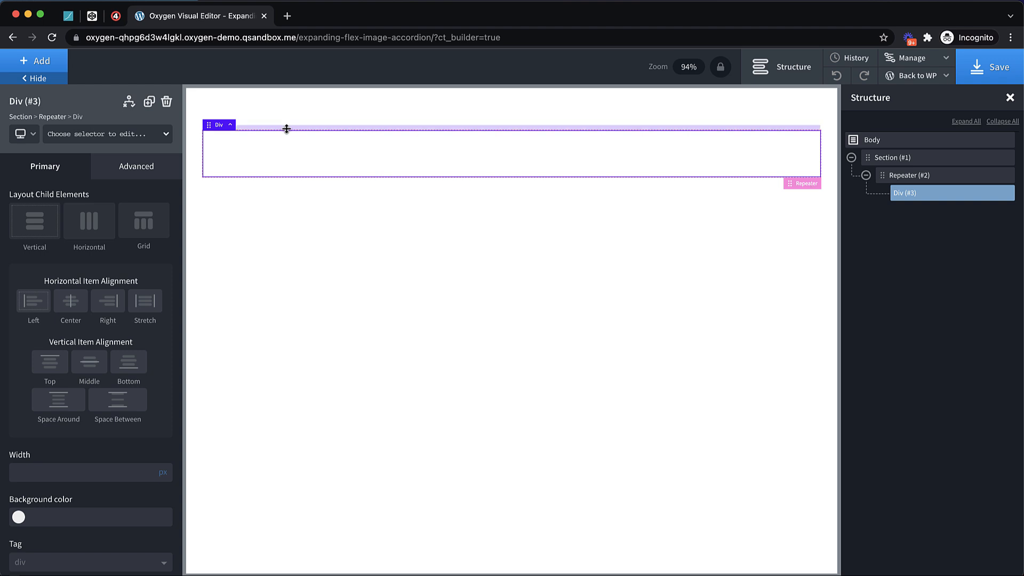
click(106, 139)
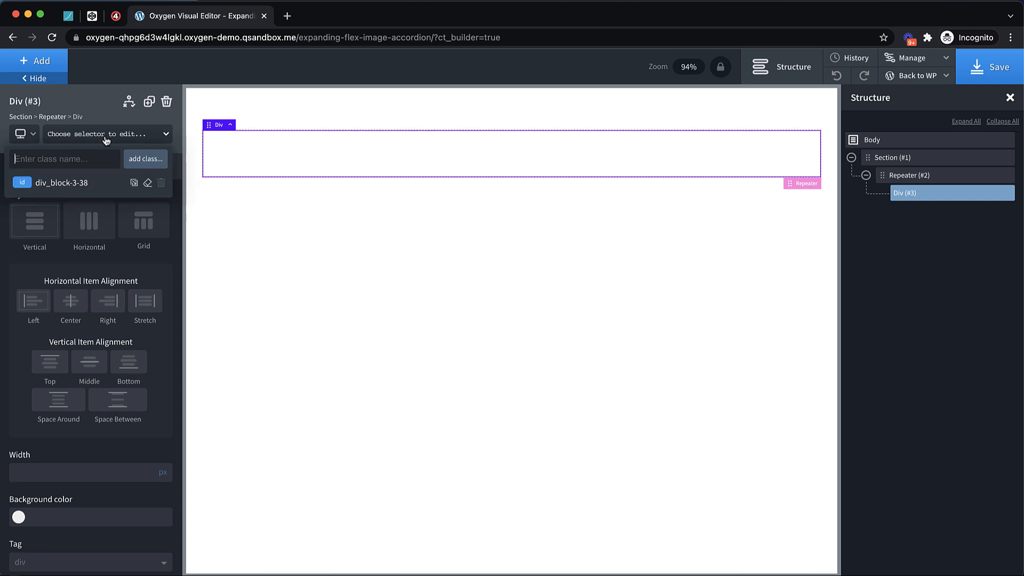
text(image-accordion__item)
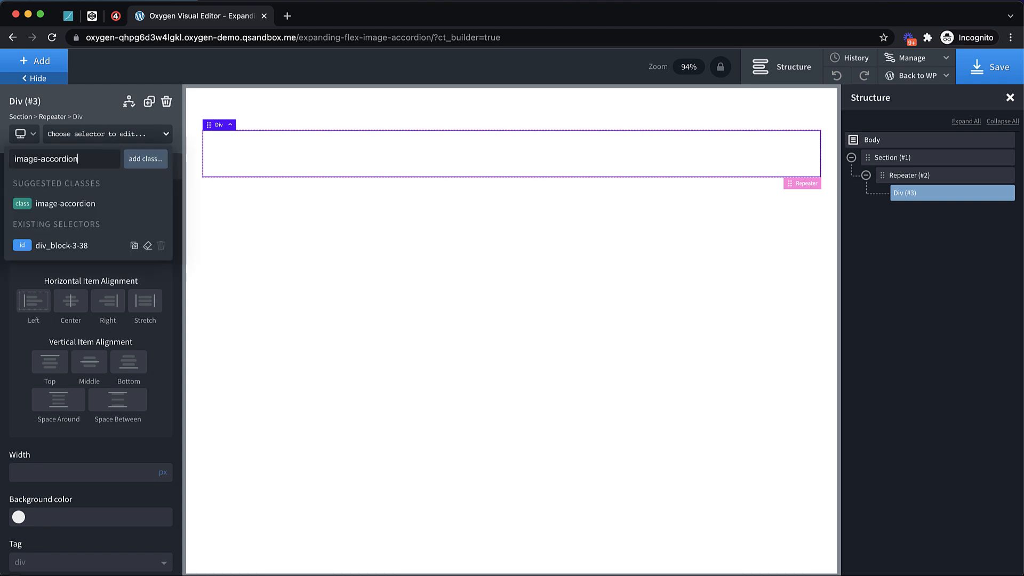
key(Return)
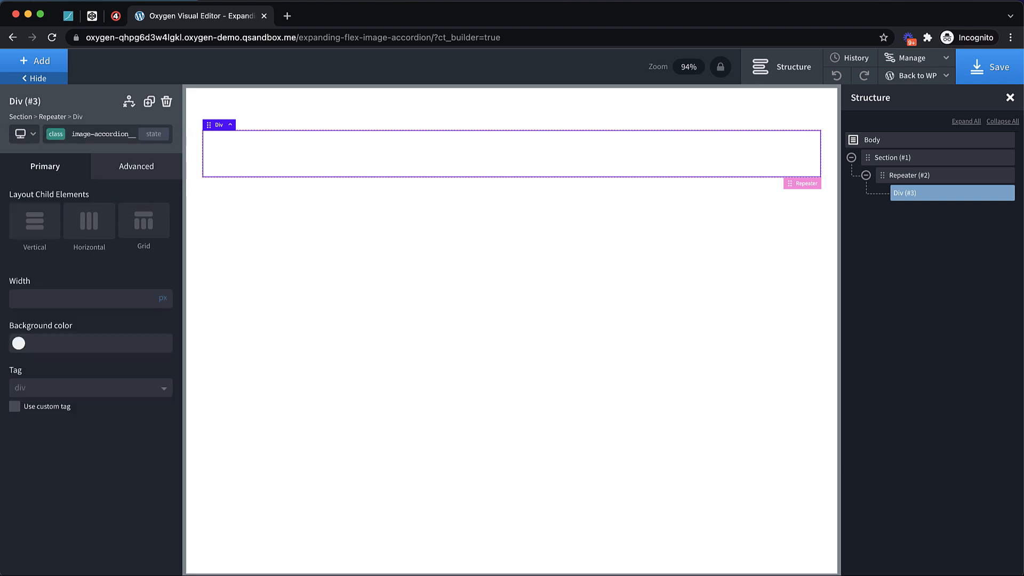
Step: Add a nested Div inside the repeater's item div and give it the class image-accordion__details
click(45, 63)
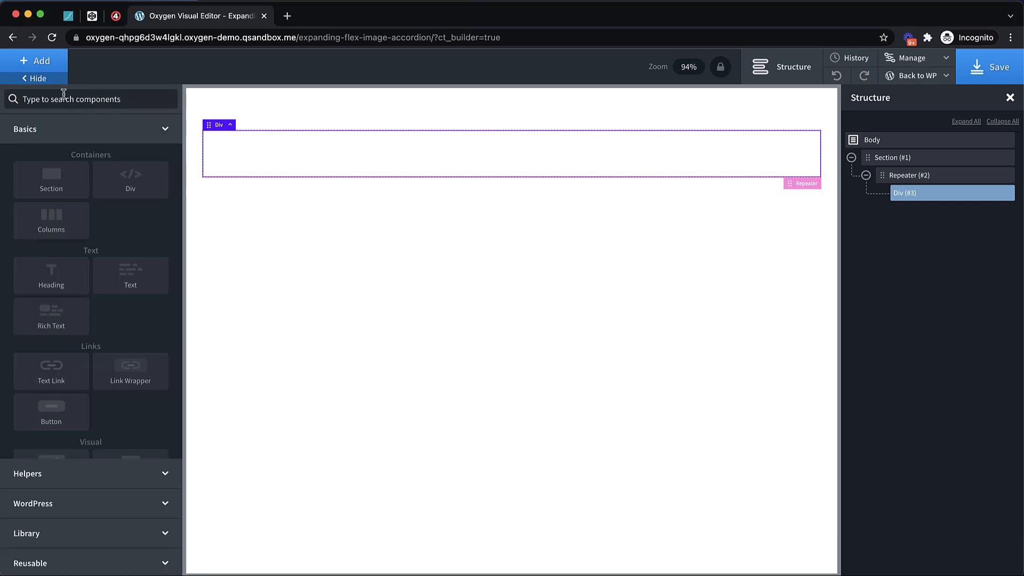
click(131, 179)
click(102, 134)
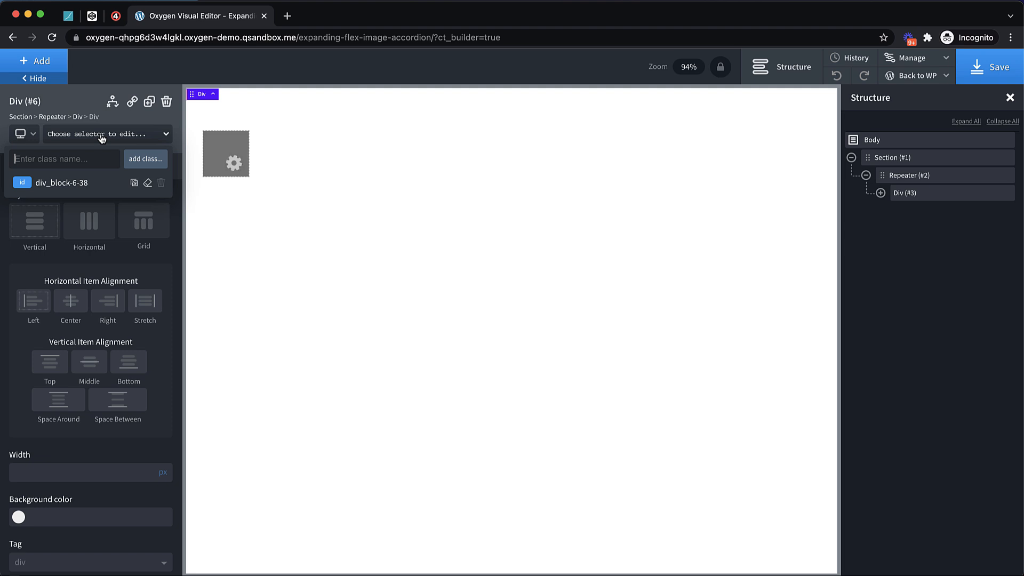
text(image-accordion)
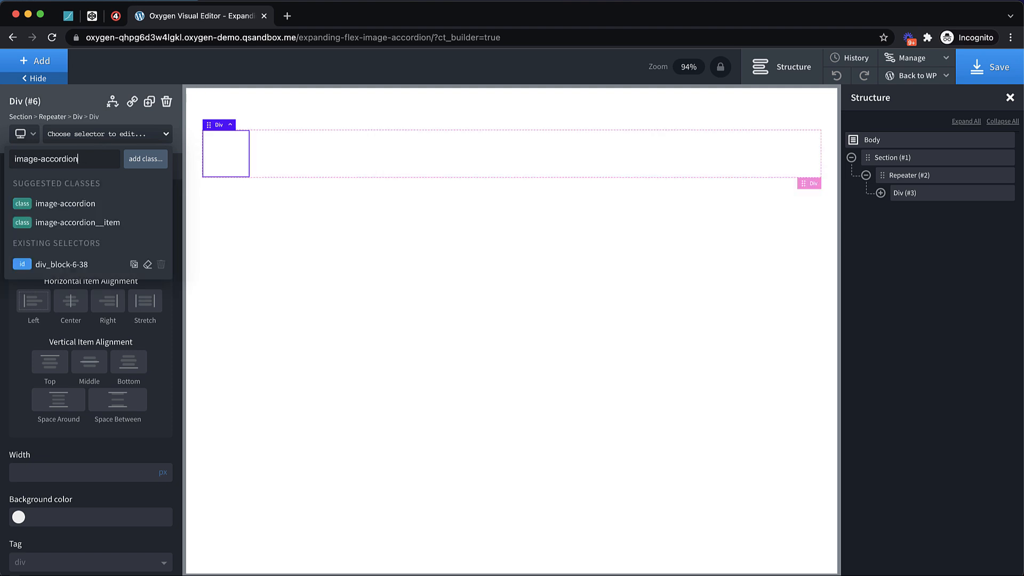
text(__details)
key(Return)
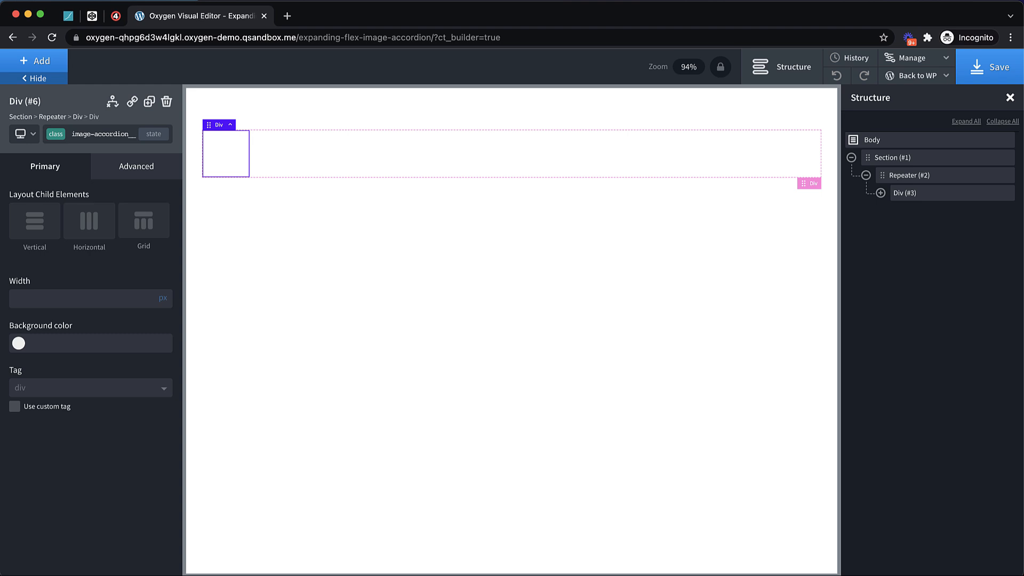
Step: Add an Icon inside the details div and give it the class image-accordion__item
click(32, 65)
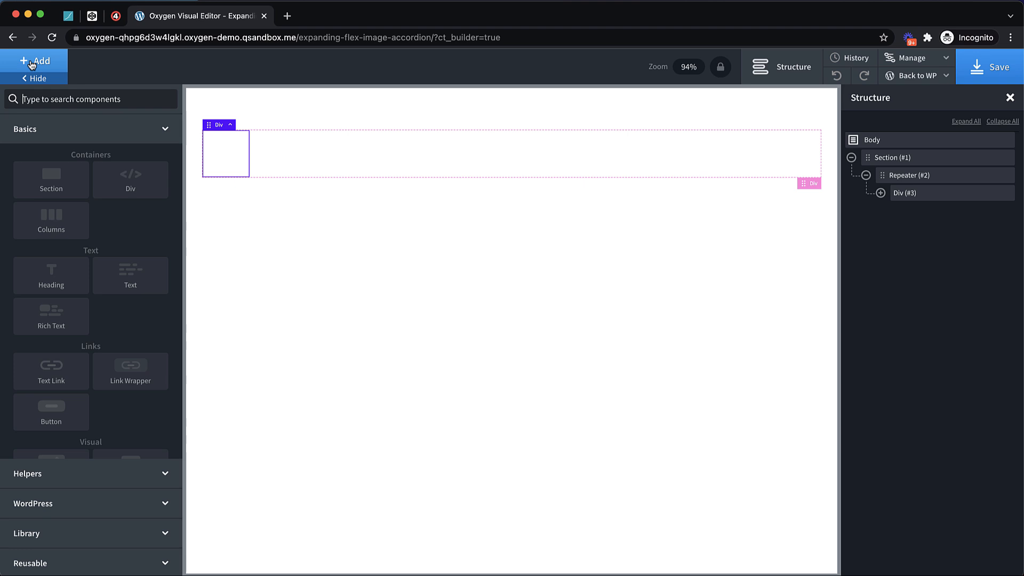
text(icon)
click(47, 135)
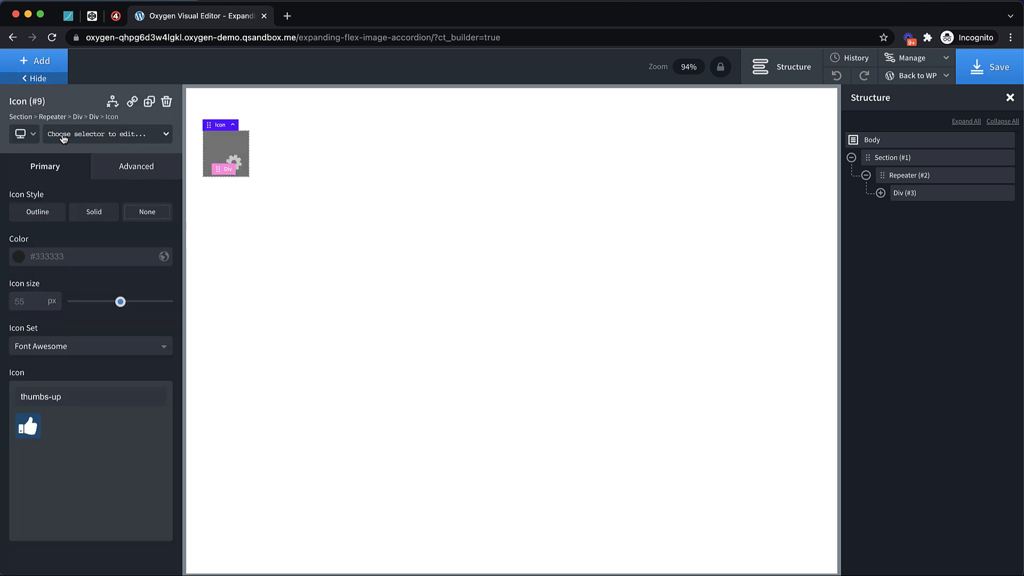
click(74, 137)
text(image-accordion__)
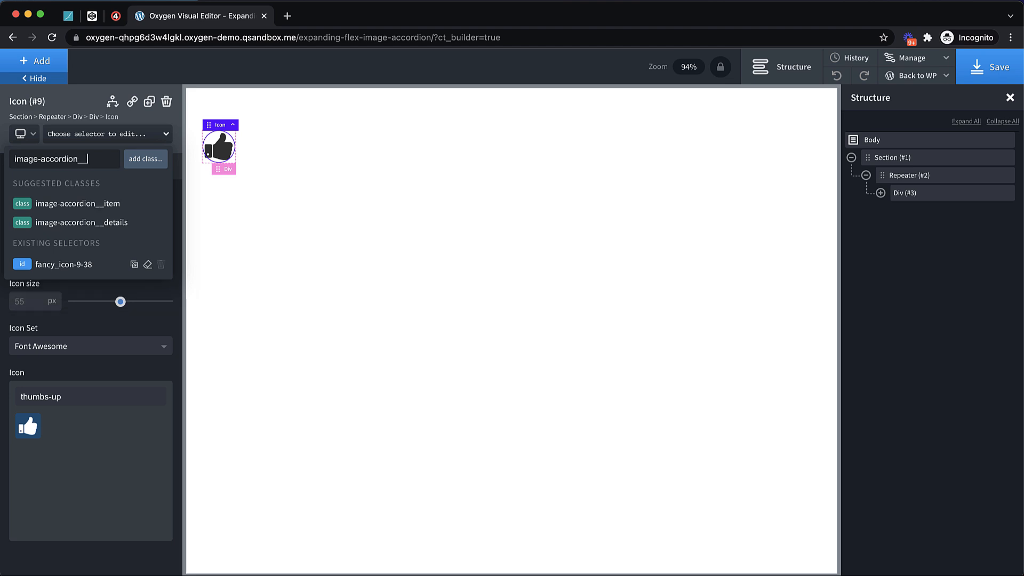
text(item)
key(Return)
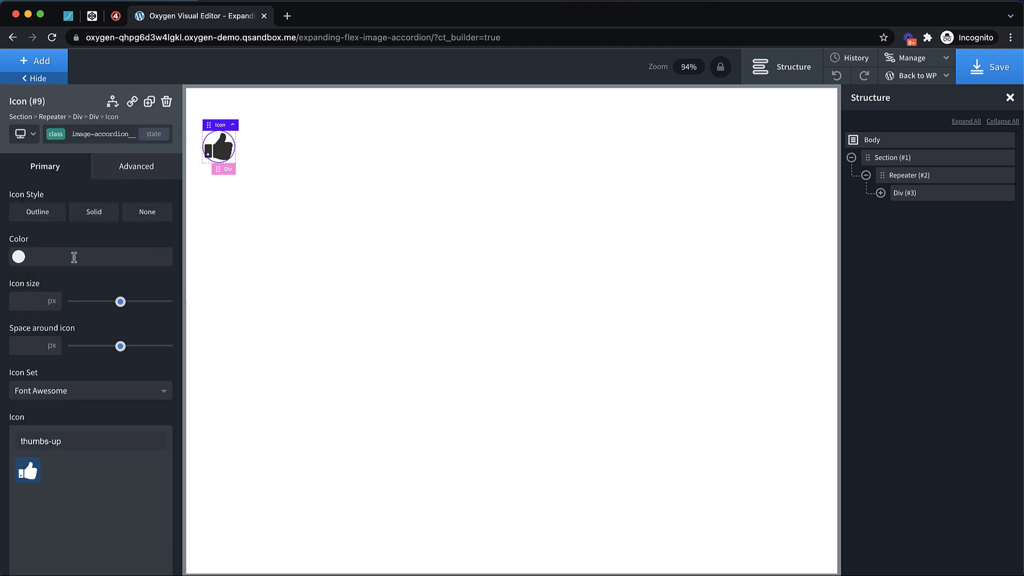
Step: Add a Text Link inside the details div and set its URL to the dynamic post permalink
click(25, 65)
scroll(65, 310, down, 2)
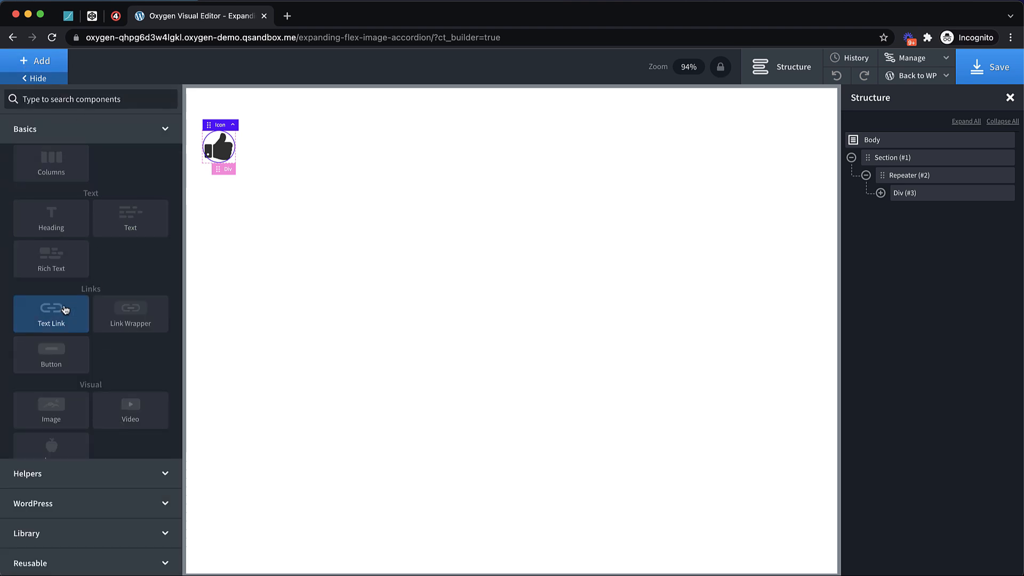
click(65, 309)
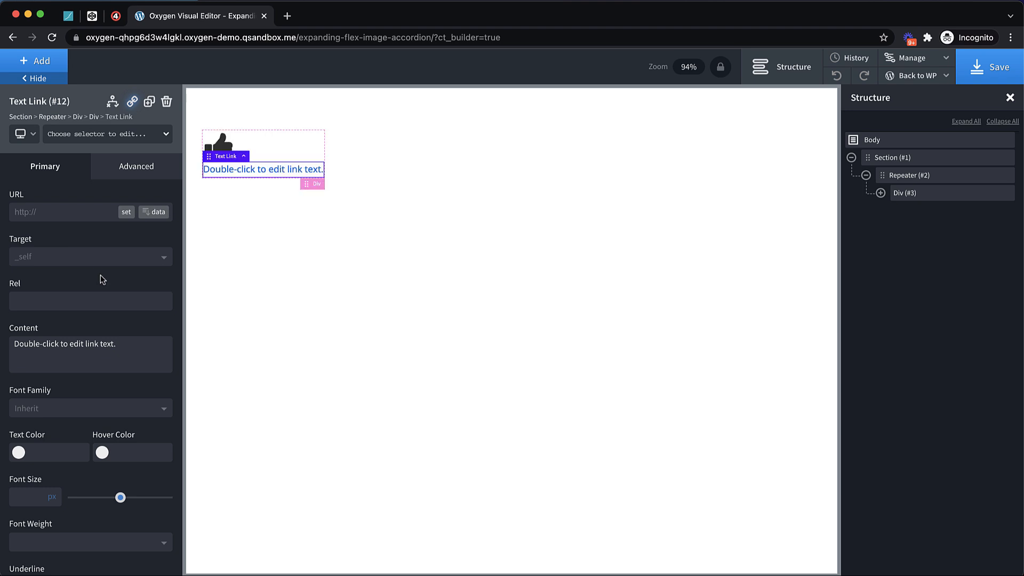
click(156, 214)
click(246, 200)
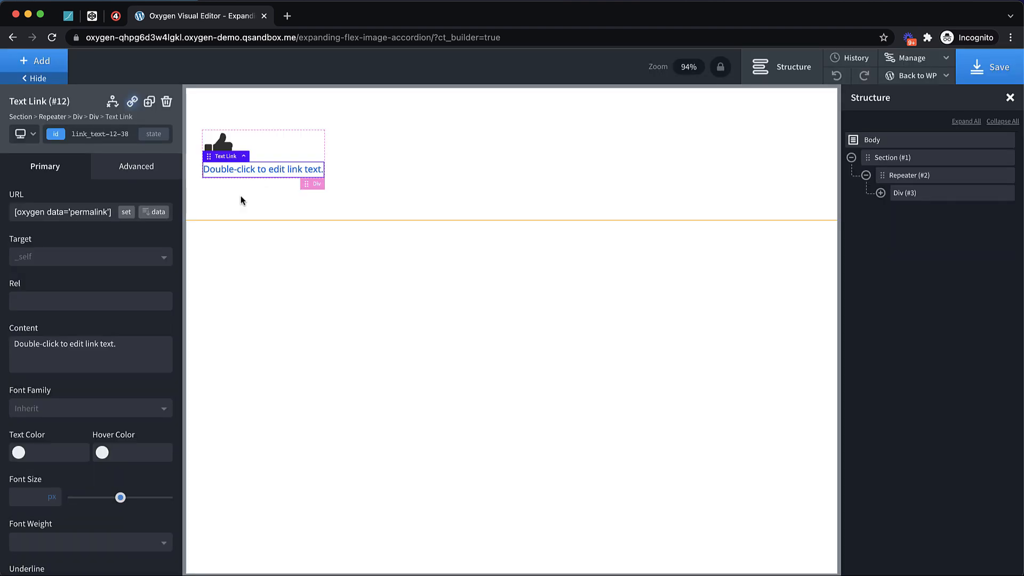
Step: Replace the text link's placeholder text with the dynamic post Title, without enabling the Link option
double_click(260, 170)
click(544, 72)
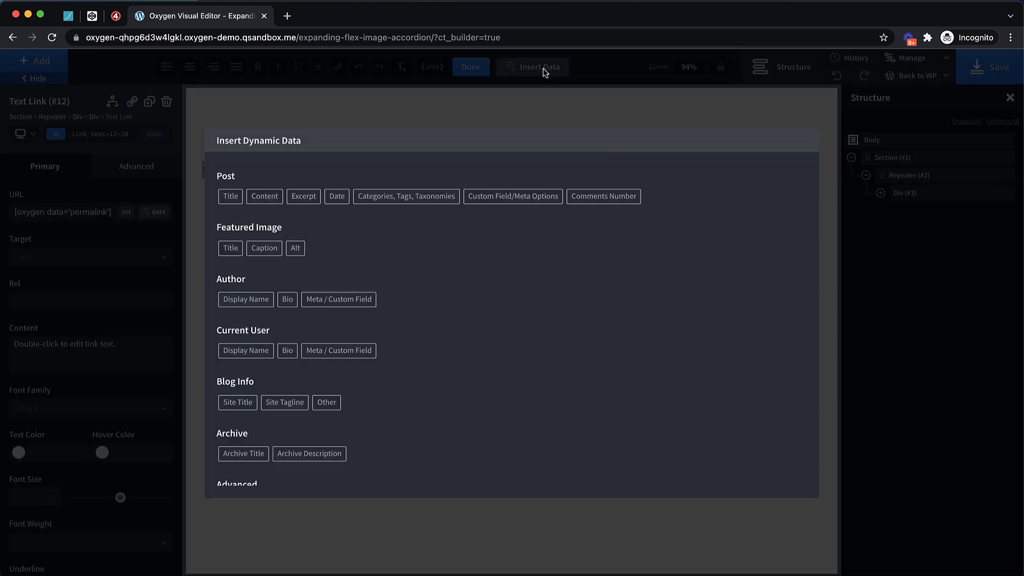
click(231, 197)
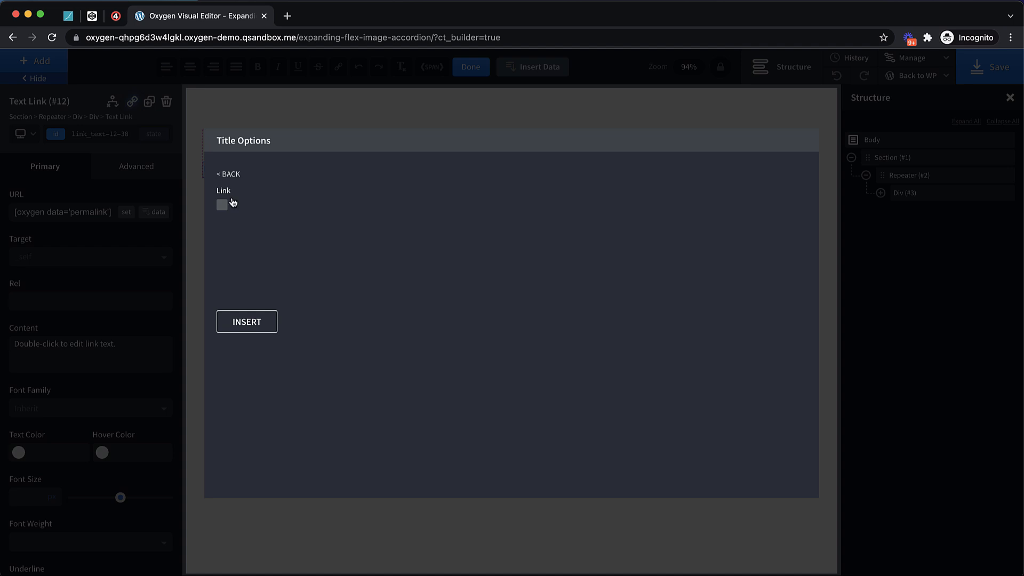
click(241, 321)
click(339, 185)
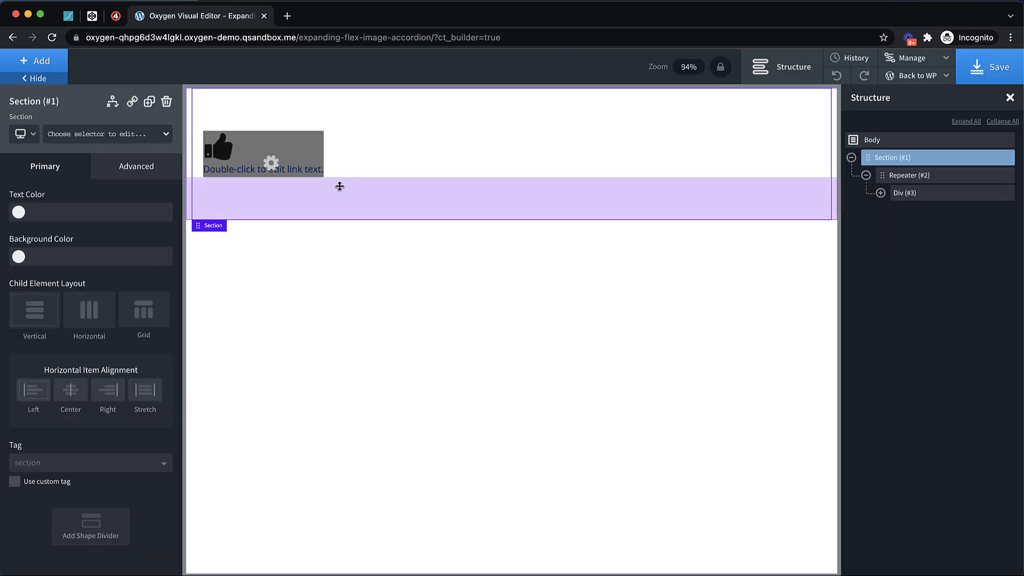
Step: Add a Code Block and move it in the expanded structure directly under the section, above the repeater
click(881, 193)
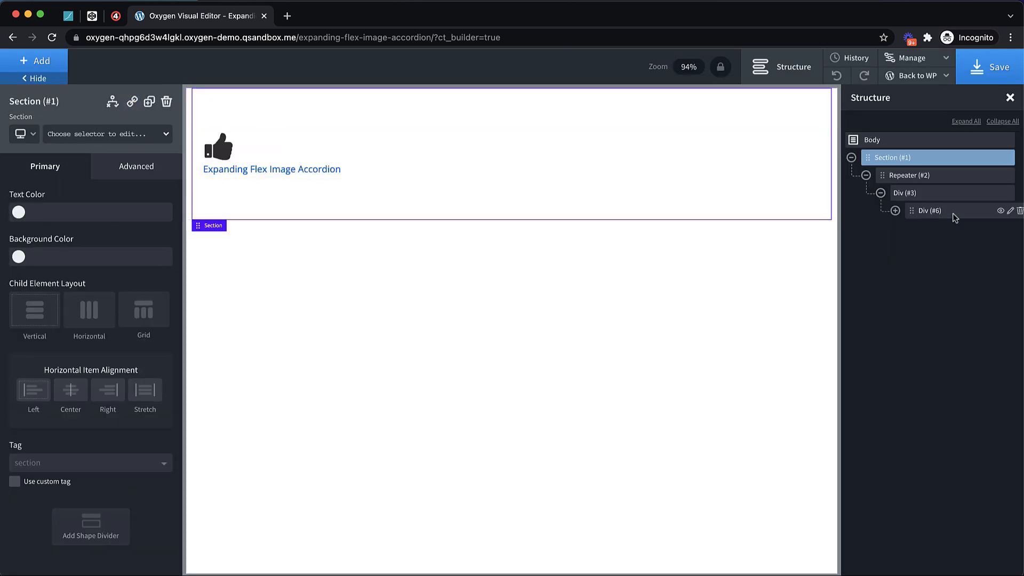
click(896, 211)
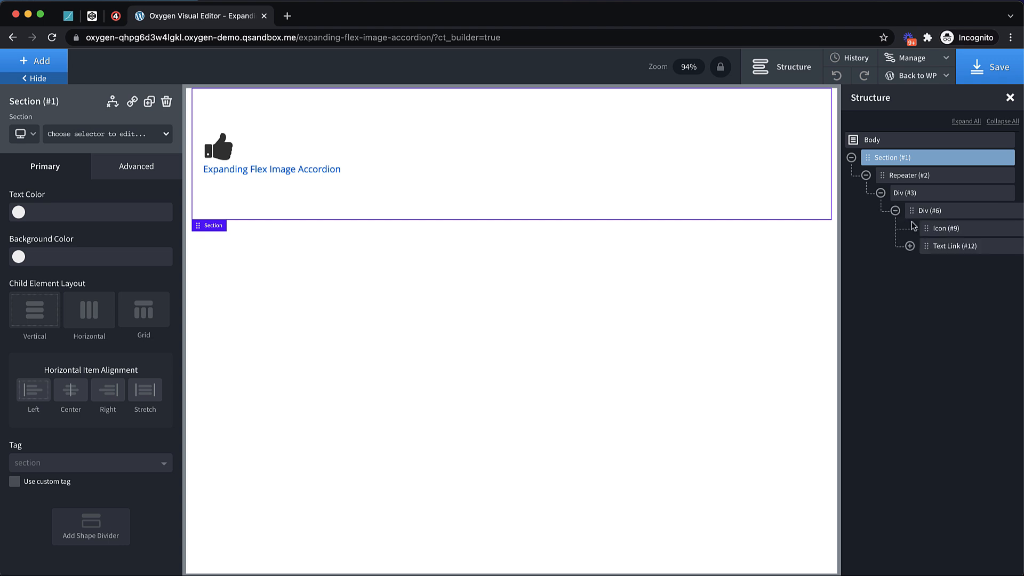
click(928, 191)
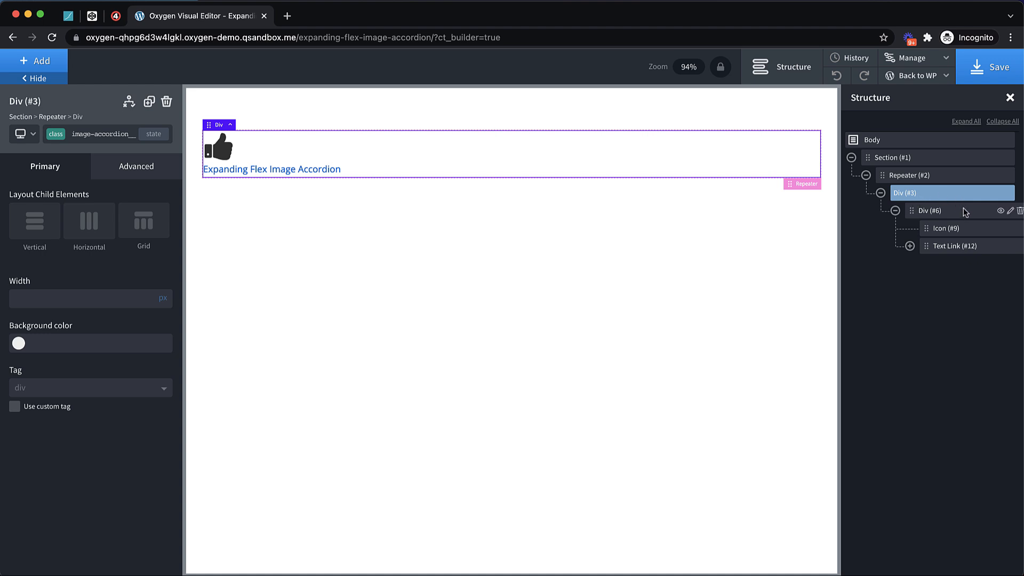
click(933, 213)
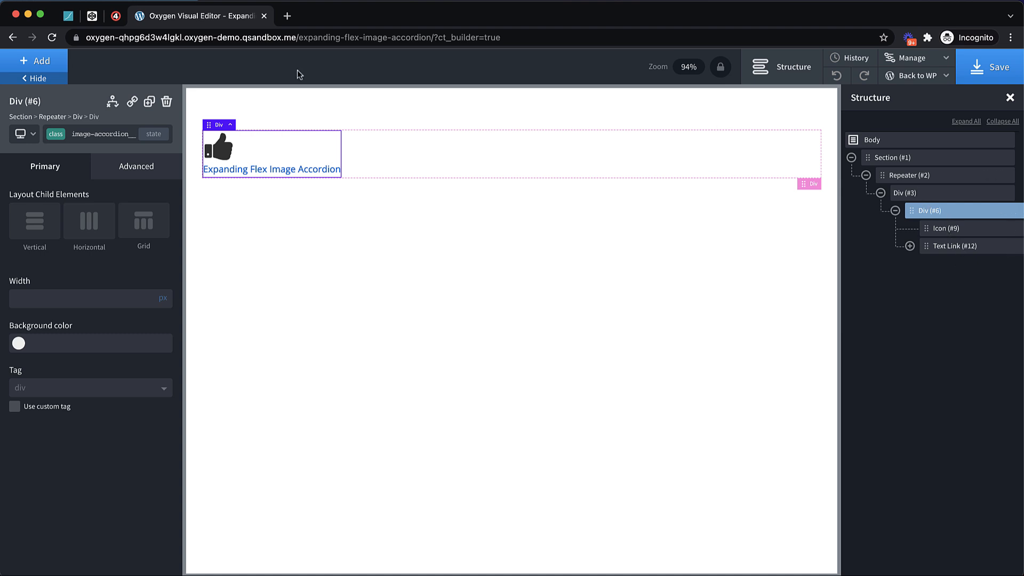
click(35, 60)
text(code)
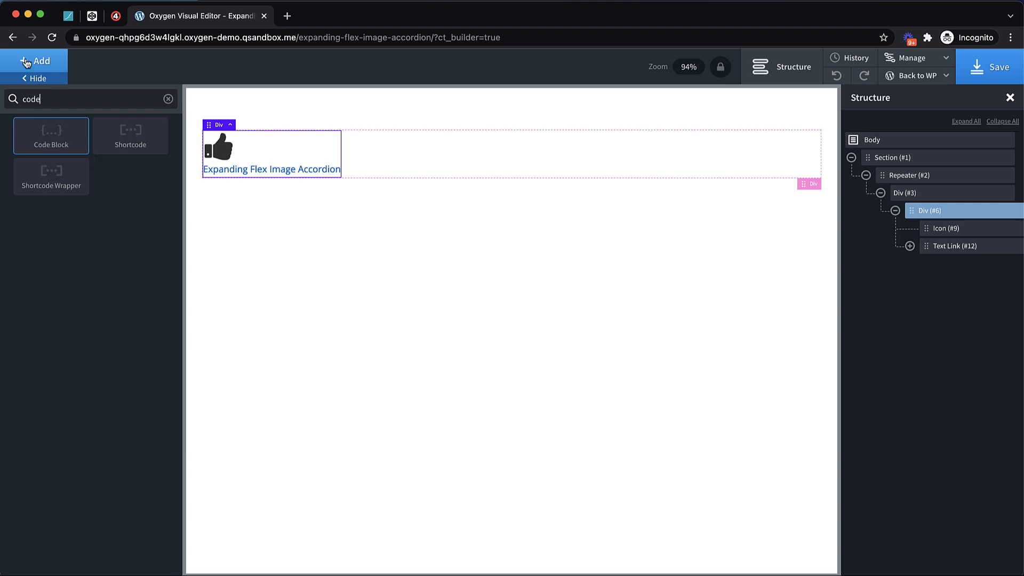
click(47, 122)
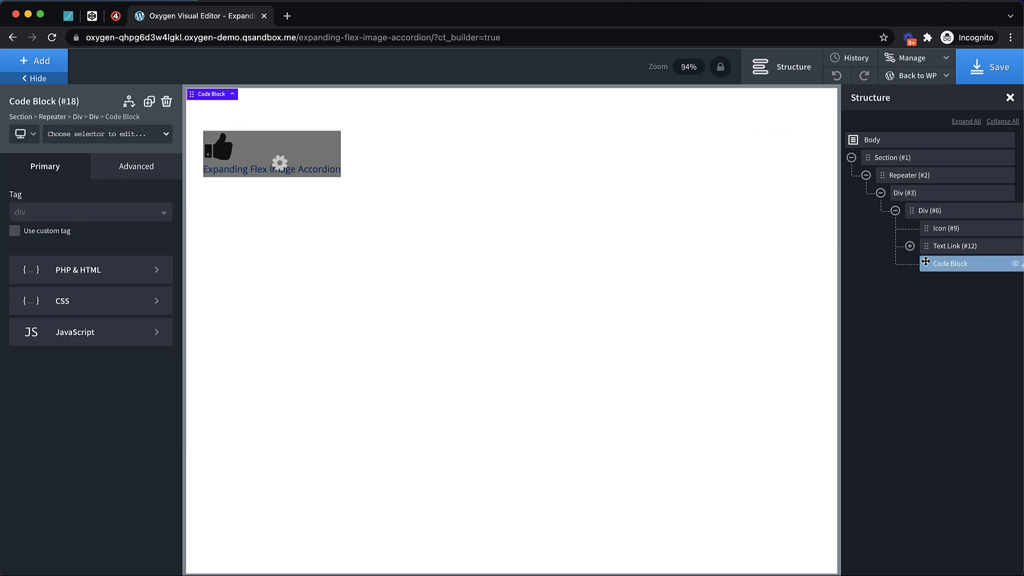
drag(943, 266, 926, 171)
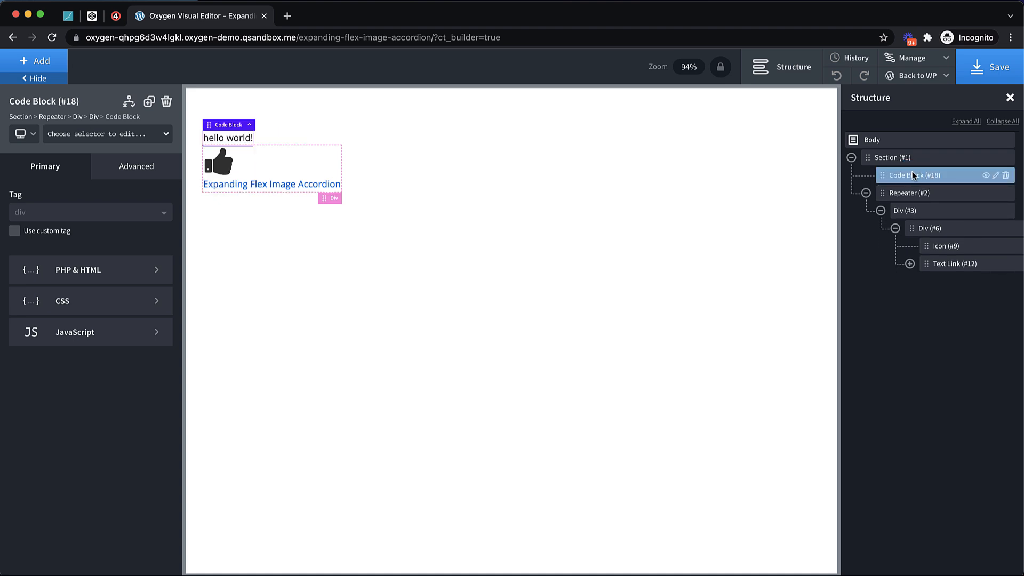
Step: Replace the Code Block's default PHP & HTML code so that it outputs no text, and save the page
click(60, 274)
key(super+a)
text(<)
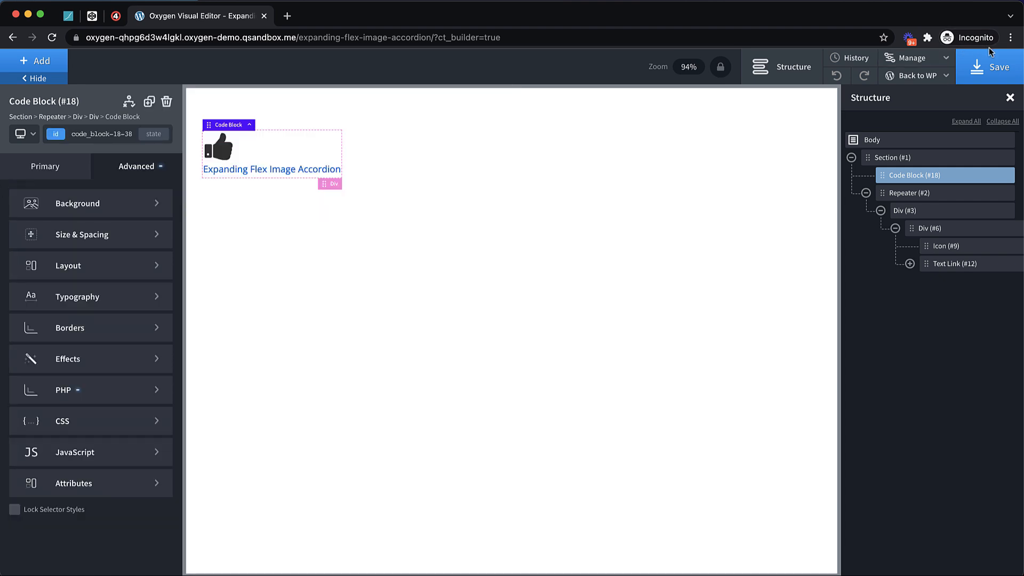
click(988, 68)
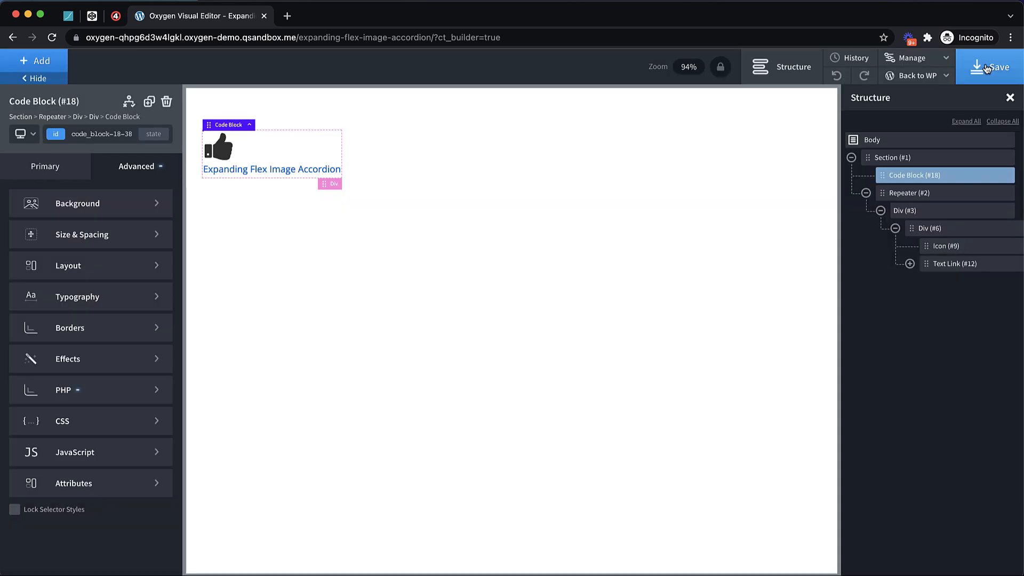
Step: Switch the repeater's WP Query to advanced and add a first query parameter
click(905, 193)
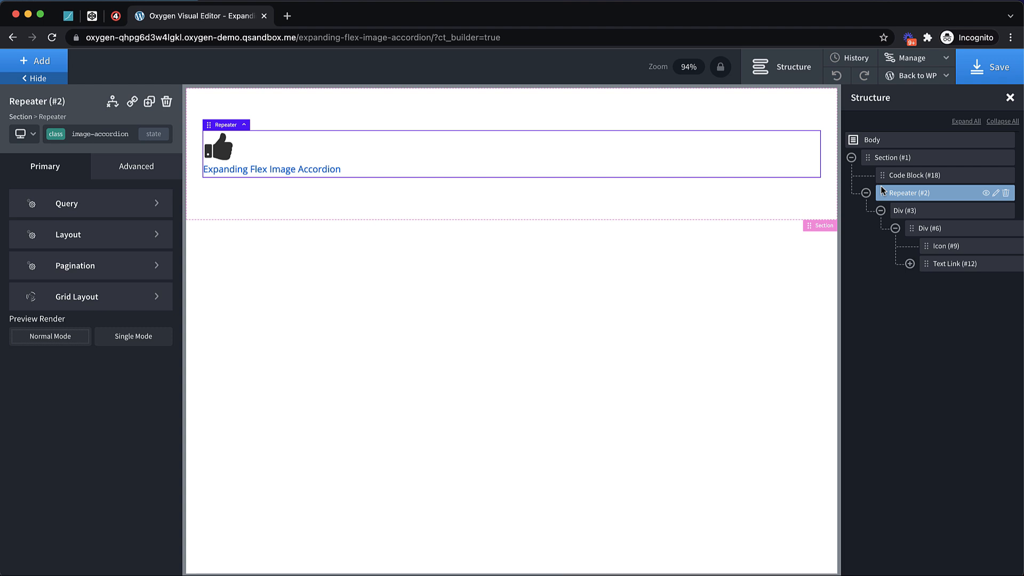
click(100, 206)
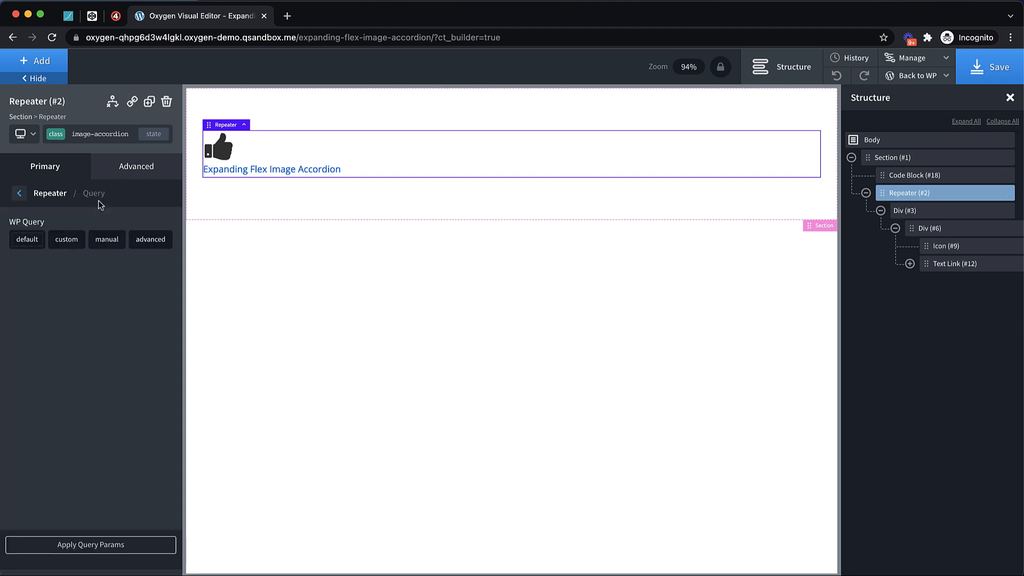
click(150, 239)
click(59, 314)
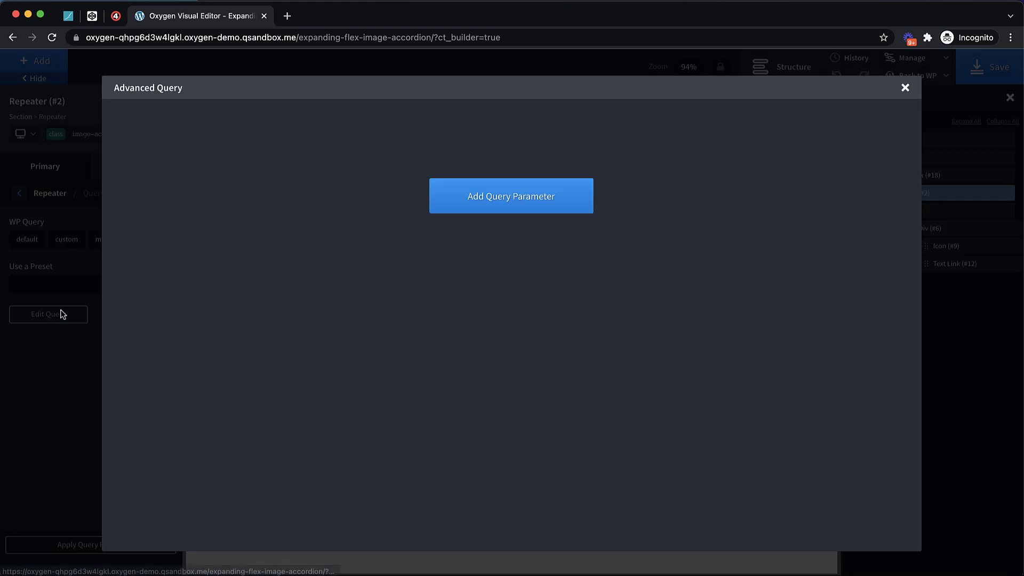
click(487, 203)
Step: Define the first query parameter as post_type with the value post
click(235, 138)
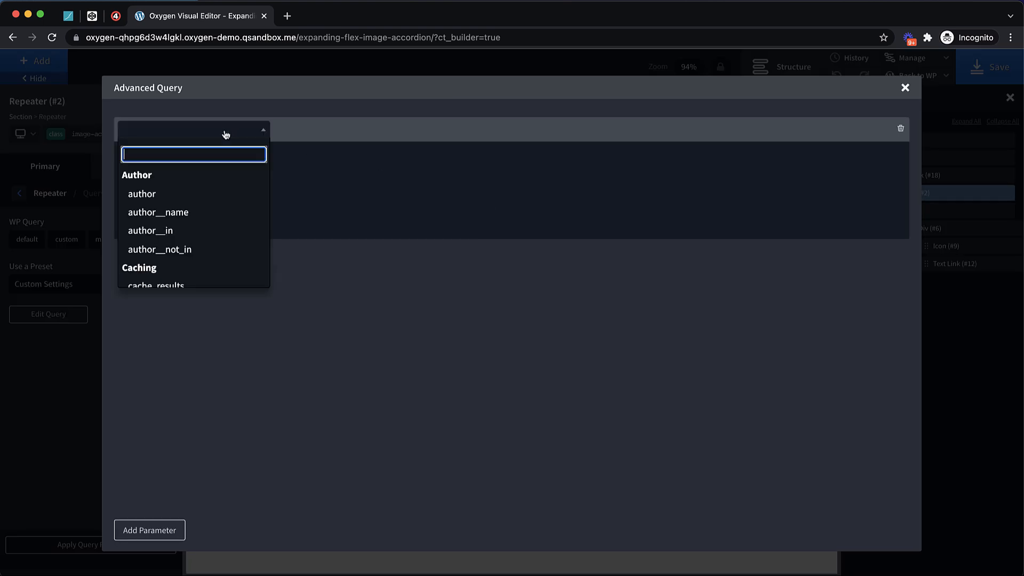
text(post__typ)
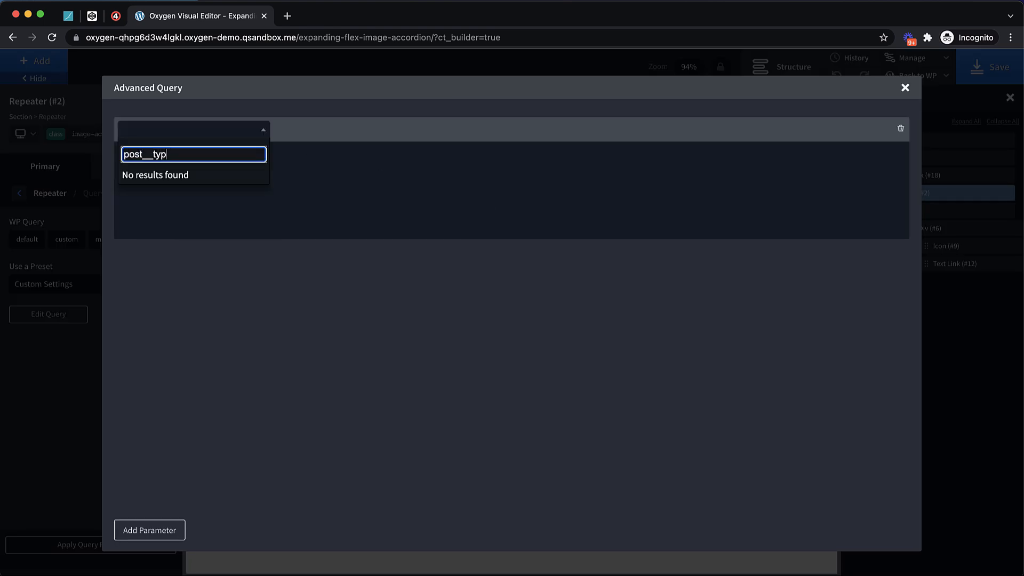
key(BackSpace)
key(BackSpace)
key(BackSpace)
key(BackSpace)
text(type)
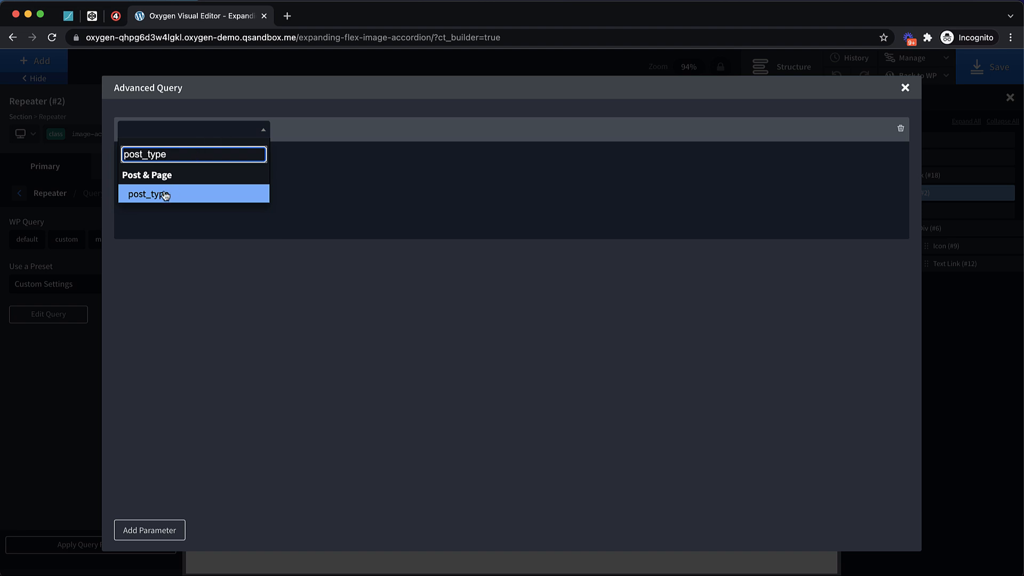
click(165, 195)
click(297, 131)
text(post)
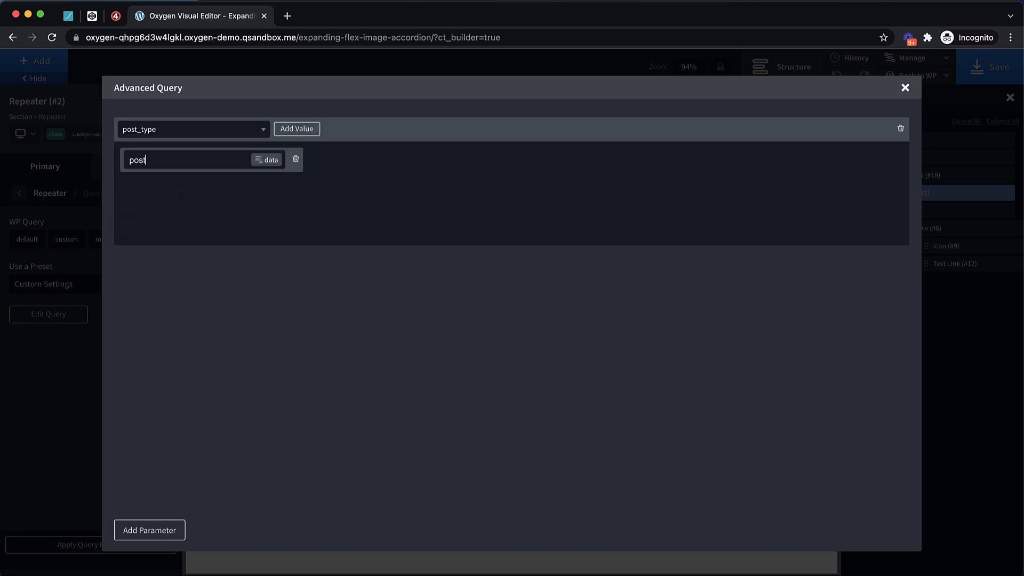
Step: Add a second query parameter, posts_per_page, with the value 5
click(164, 537)
click(211, 281)
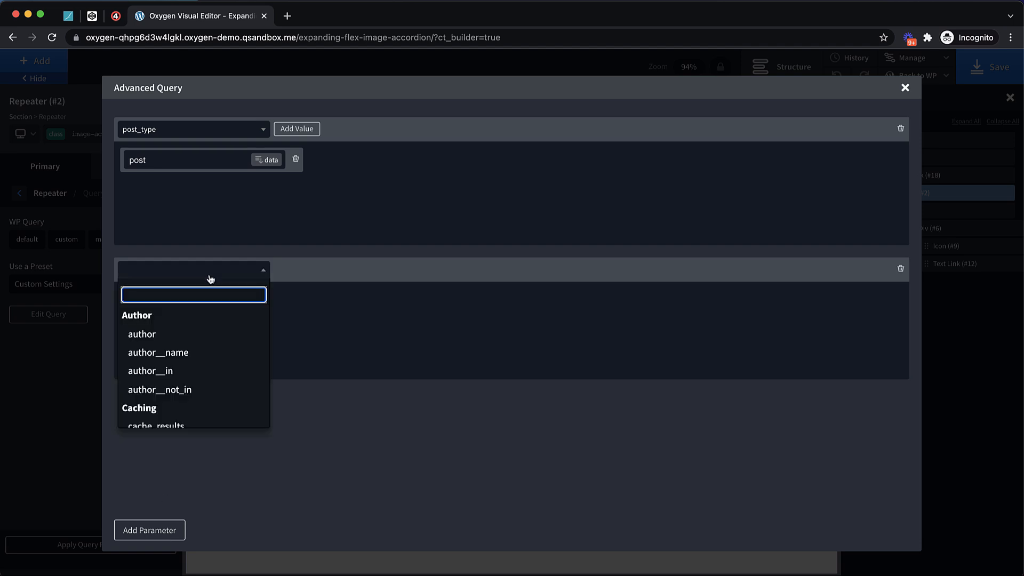
text(posts_per_page)
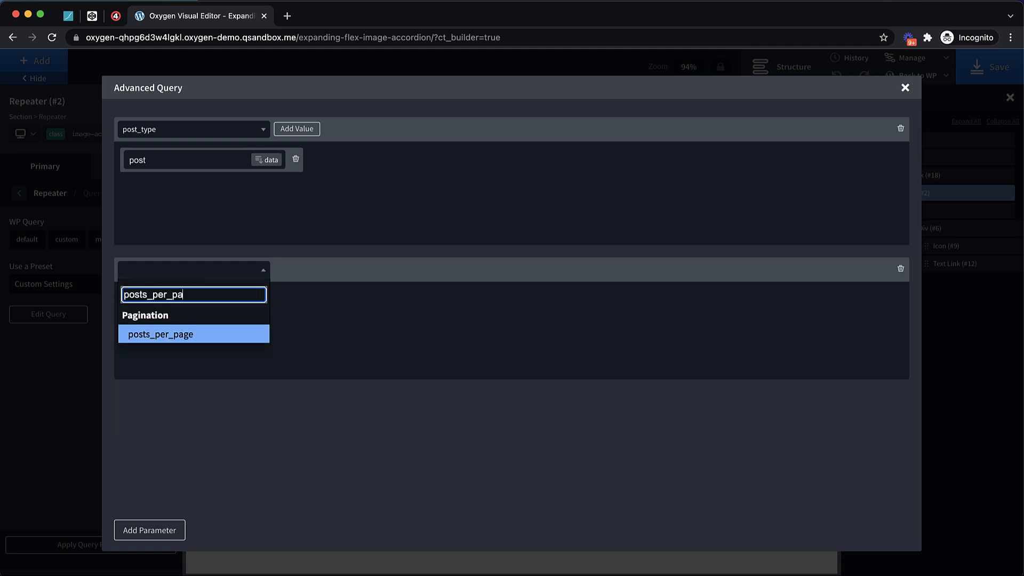
click(184, 334)
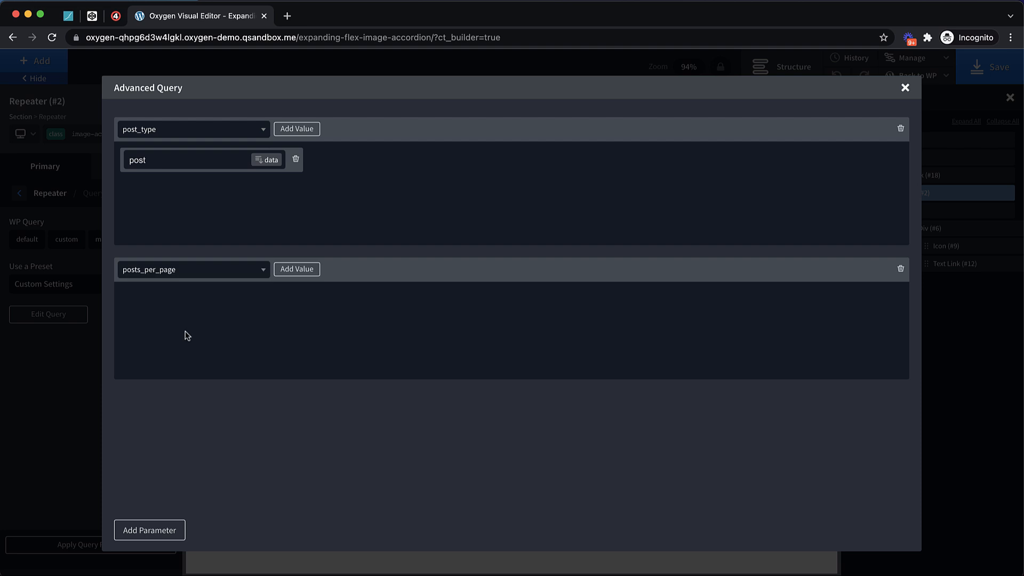
click(291, 273)
click(201, 306)
click(202, 305)
text(5)
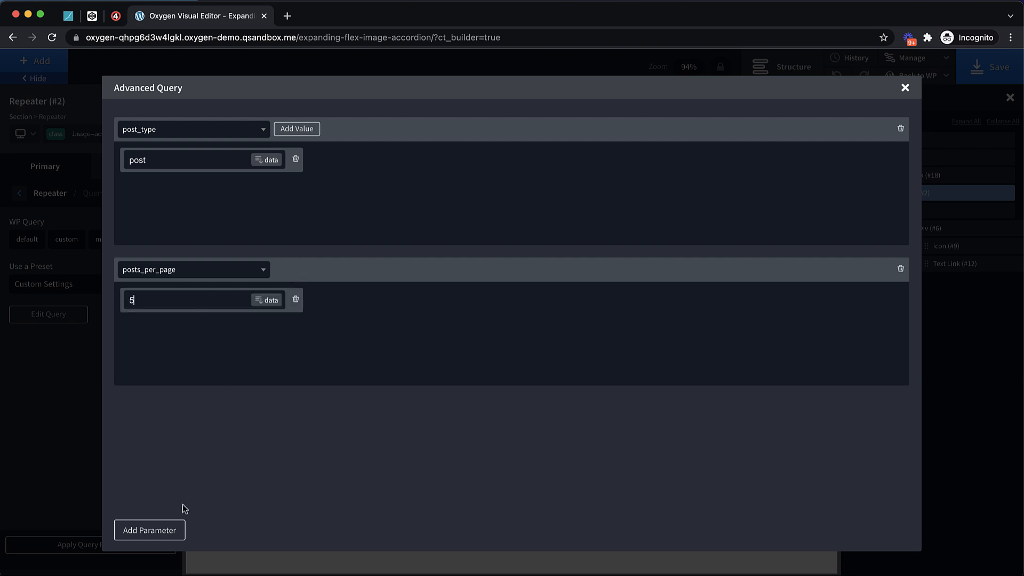
Step: Add a third query parameter, no_found_rows, with the value true and apply the query to the repeater
click(155, 529)
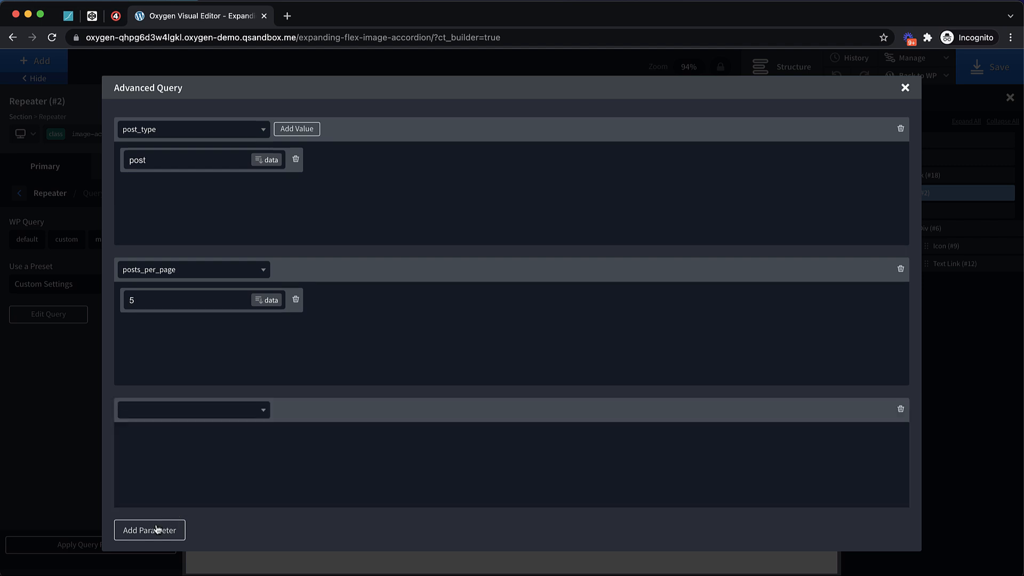
scroll(237, 431, down, 1)
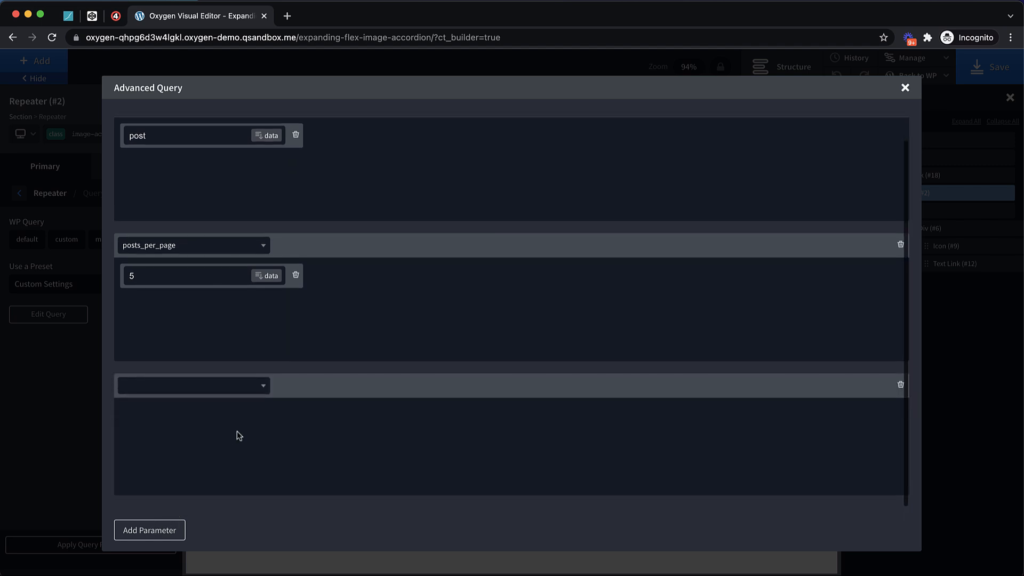
click(220, 393)
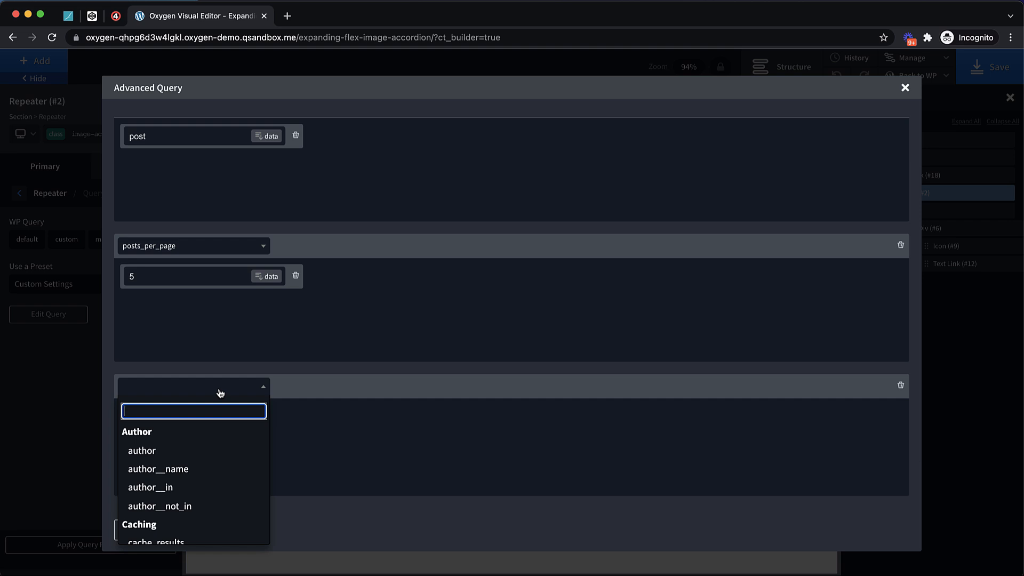
text(no_found)
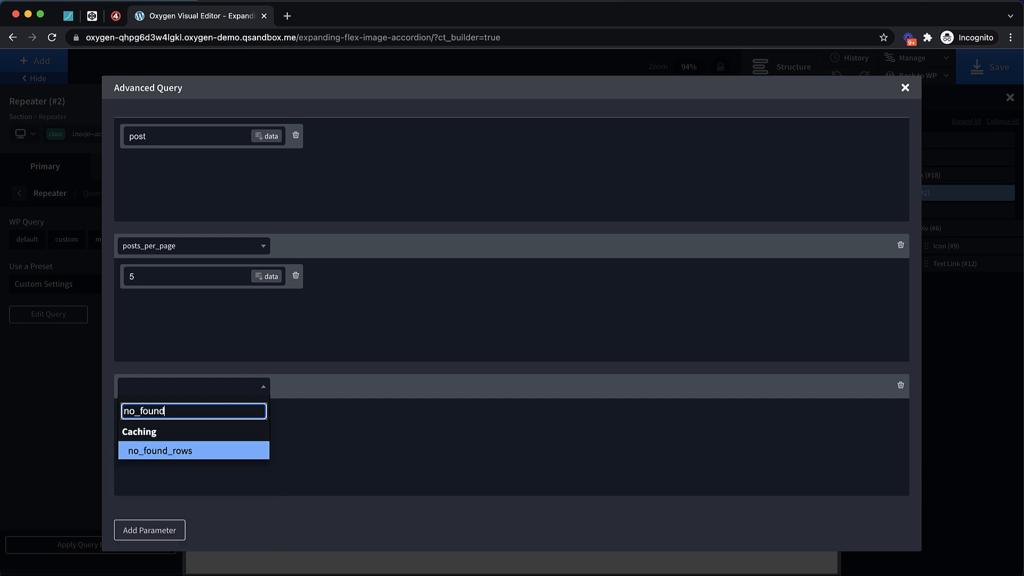
text(_rows)
click(201, 451)
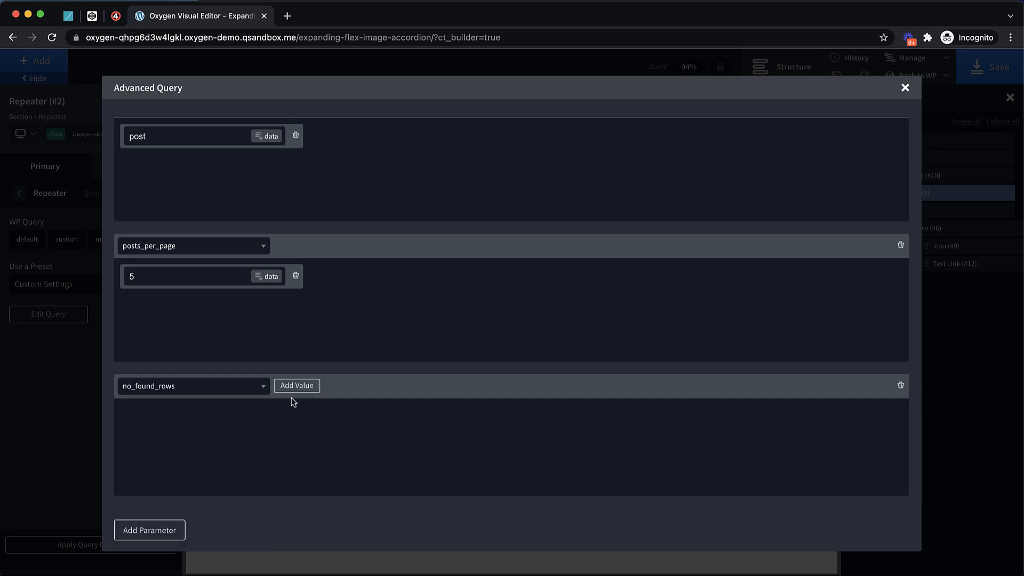
click(296, 390)
click(214, 414)
text(true)
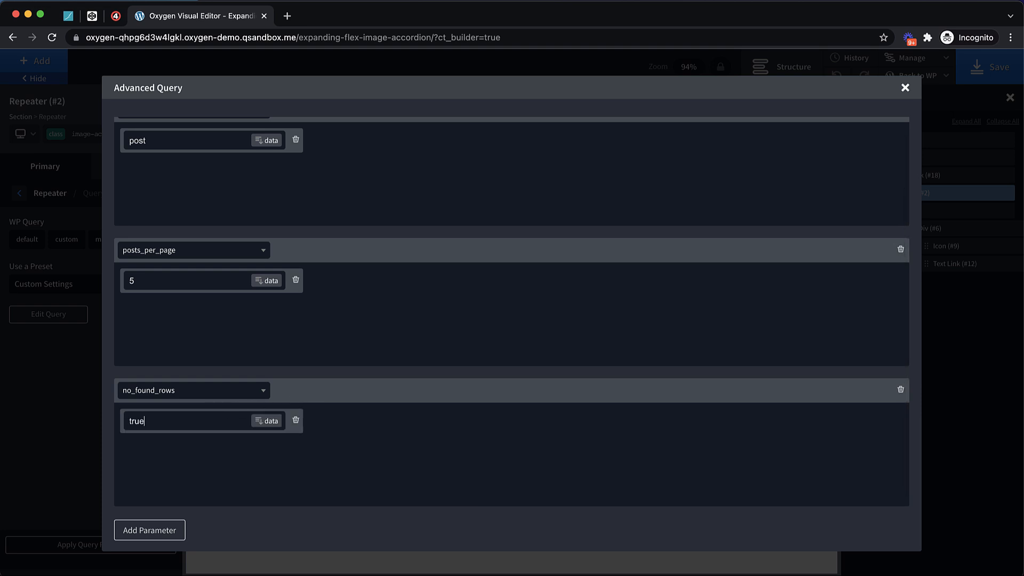
click(905, 89)
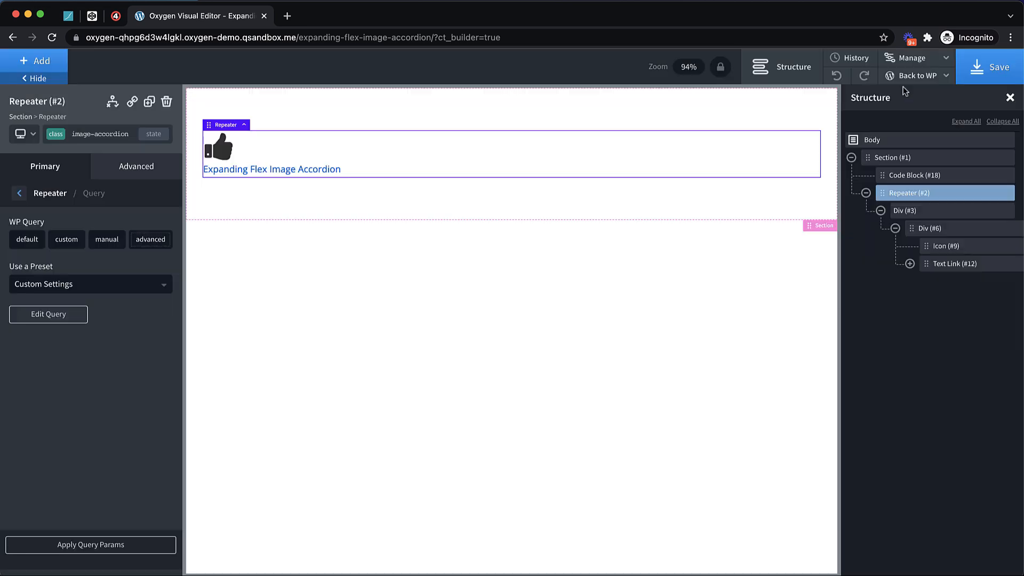
click(84, 547)
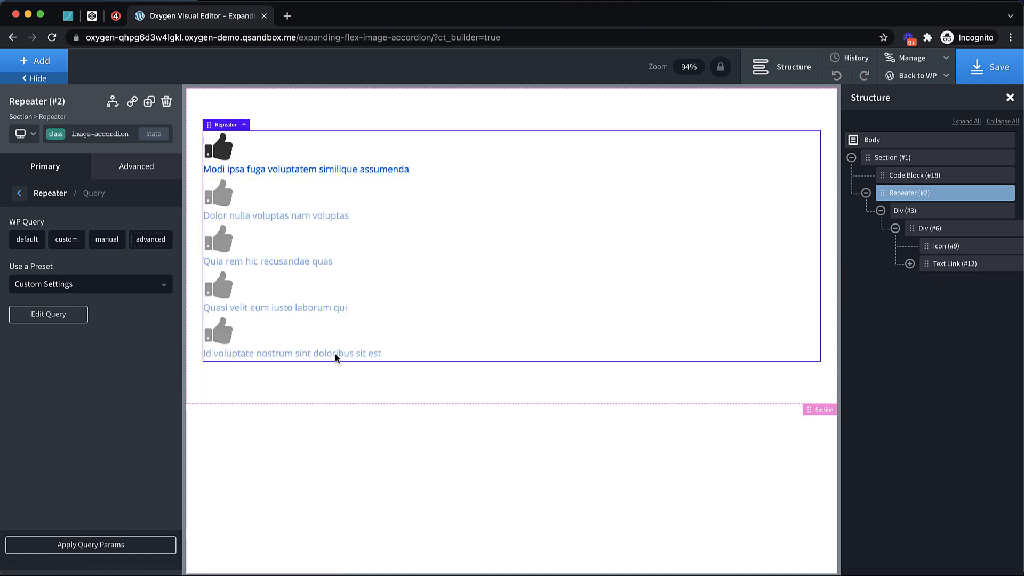
Step: Set the repeater's image-accordion class to display flex with row direction, and center both align items and justify content
click(147, 177)
click(59, 264)
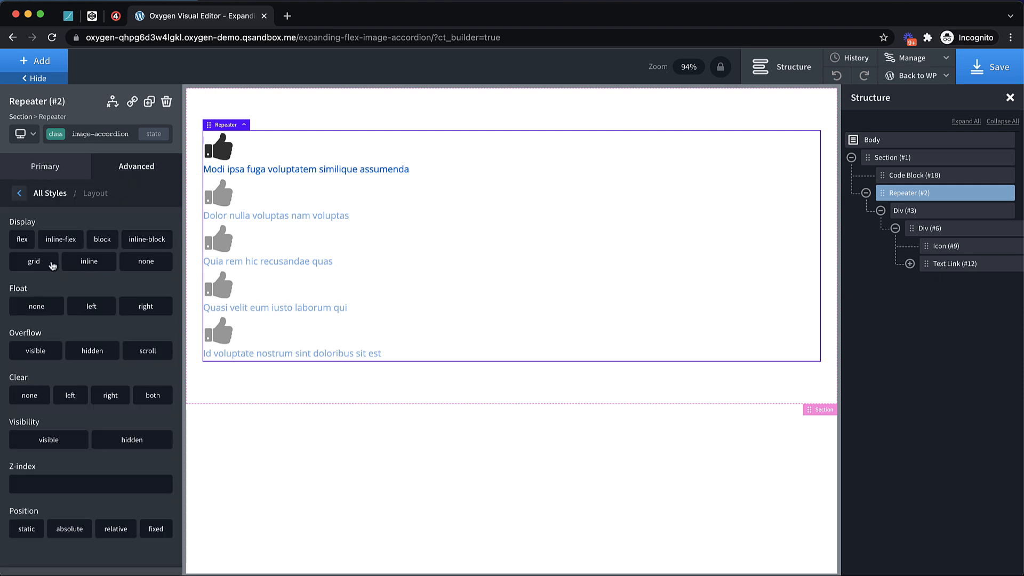
click(22, 240)
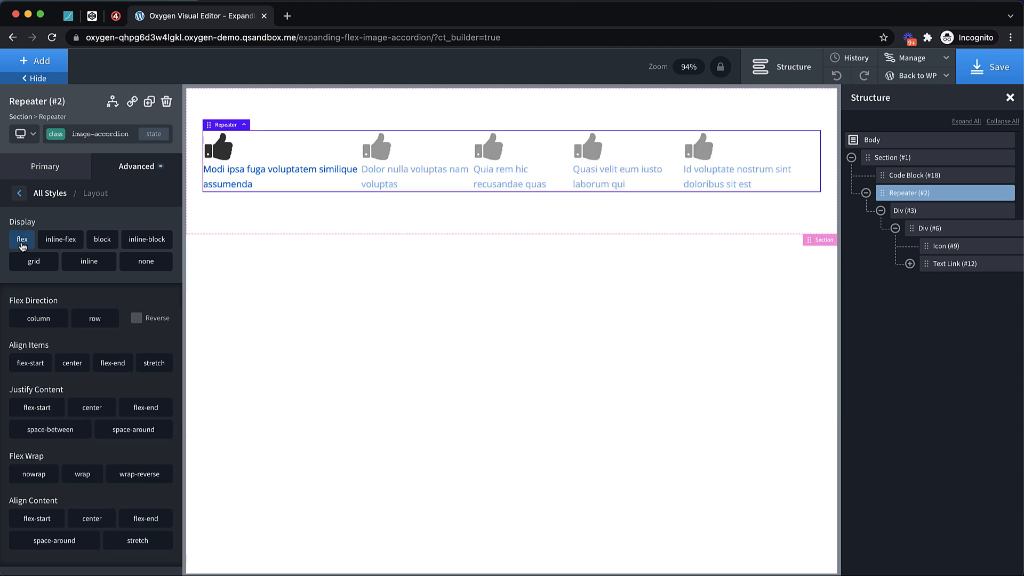
click(91, 322)
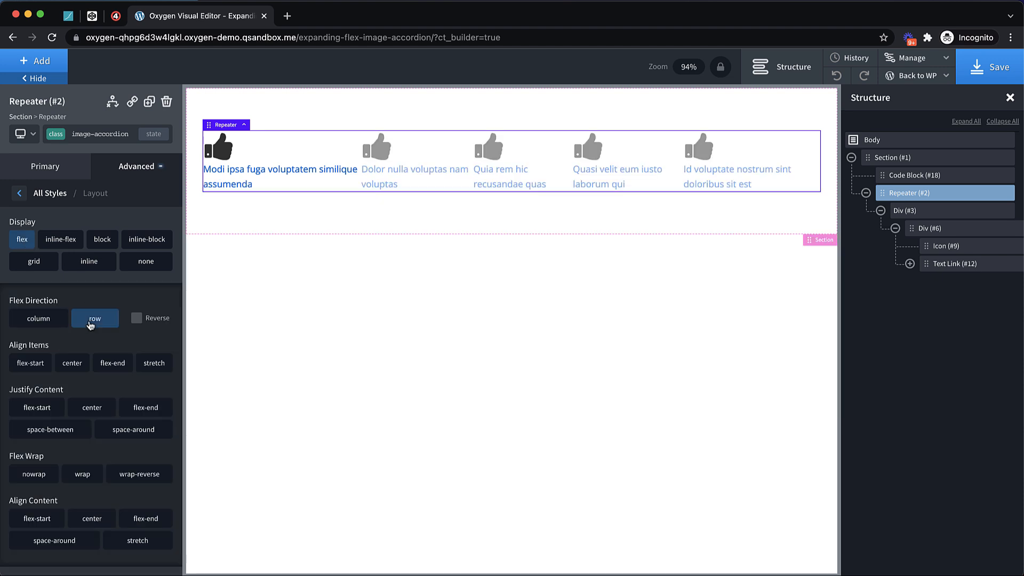
scroll(91, 324, down, 2)
click(64, 308)
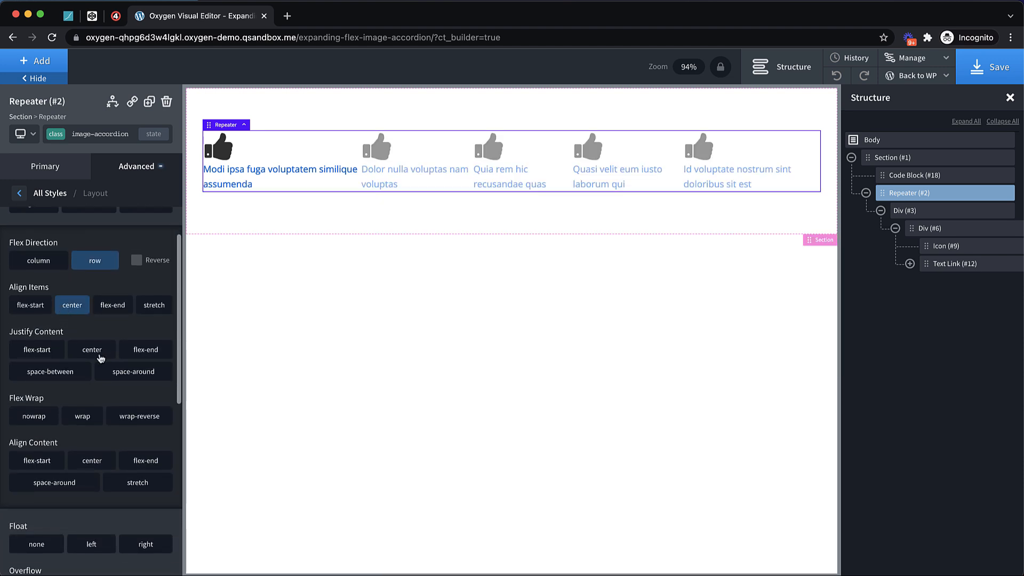
click(101, 356)
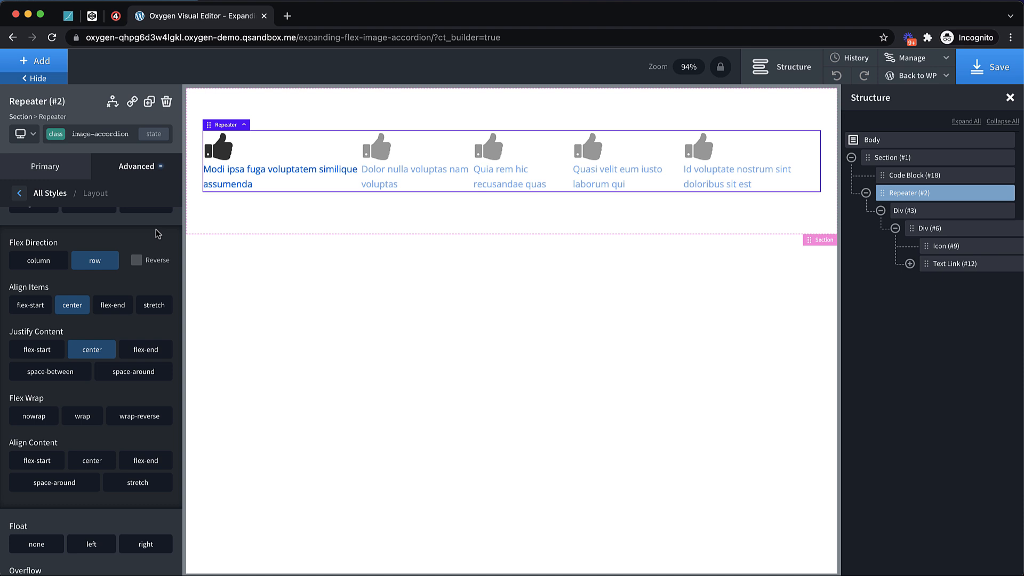
Step: Insert the post's dynamic featured image as the background image of the accordion item div, on its ID selector instead of its class
click(928, 214)
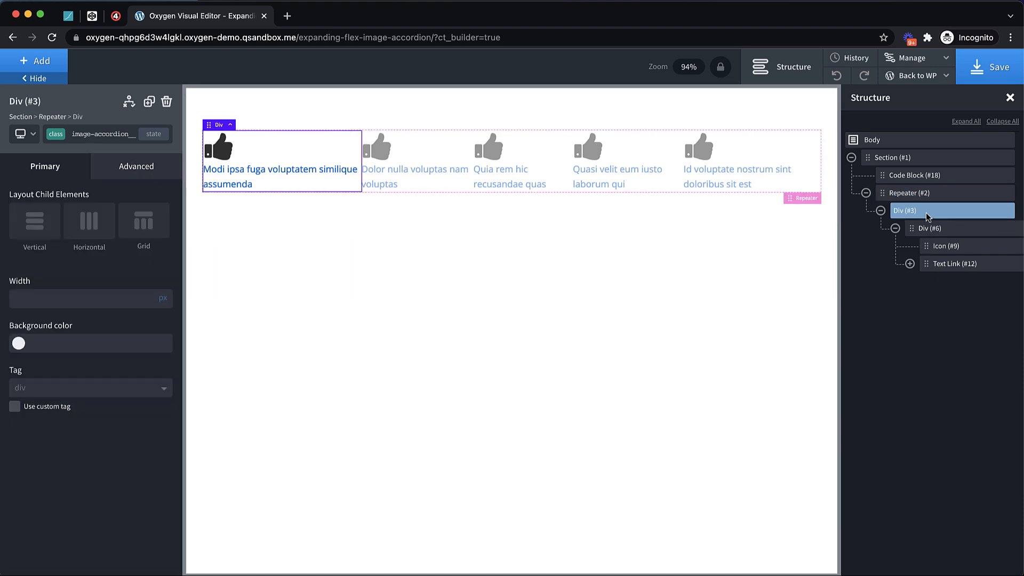
click(157, 138)
click(105, 136)
click(133, 172)
click(101, 213)
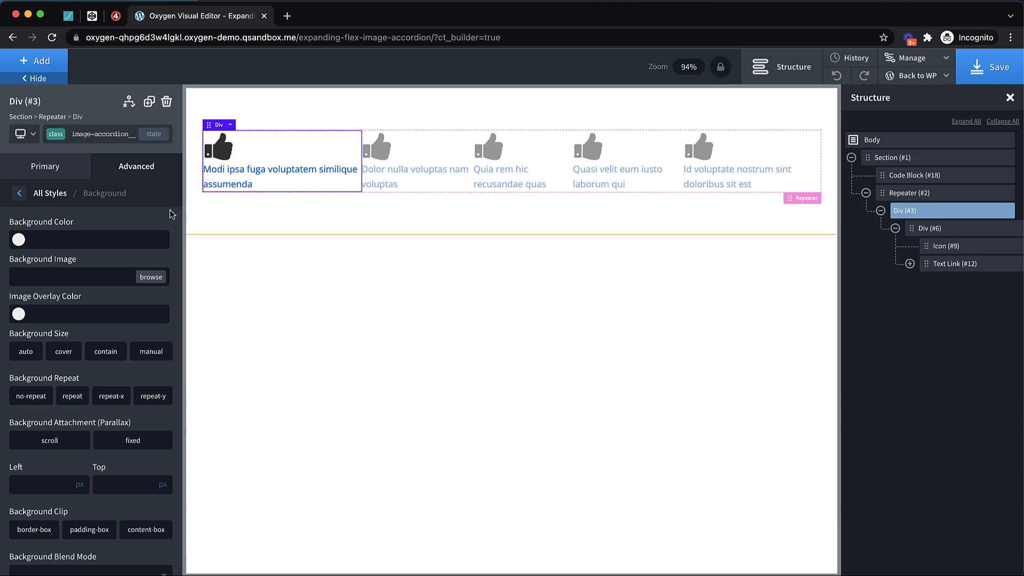
click(83, 134)
click(65, 184)
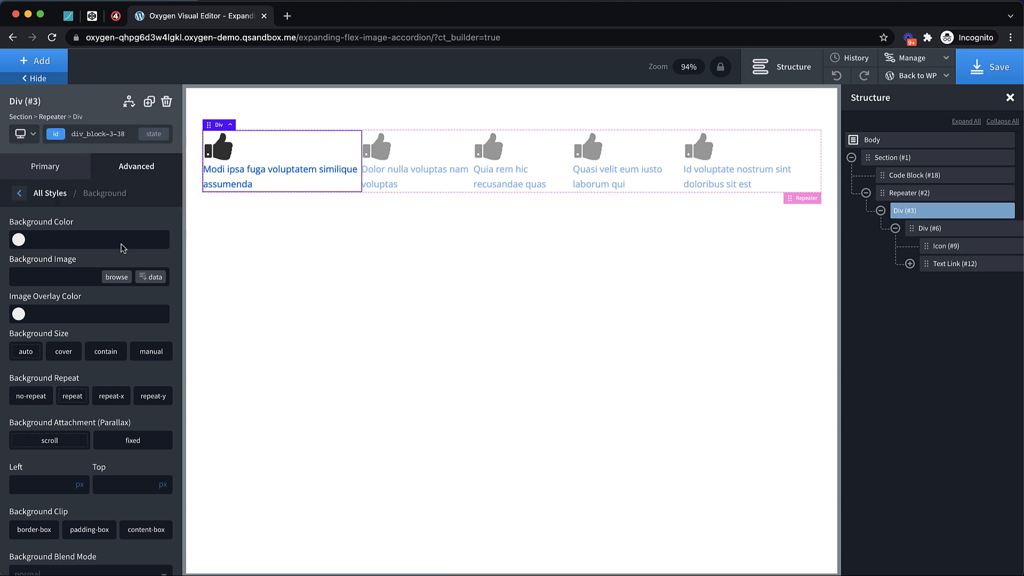
click(149, 278)
click(256, 196)
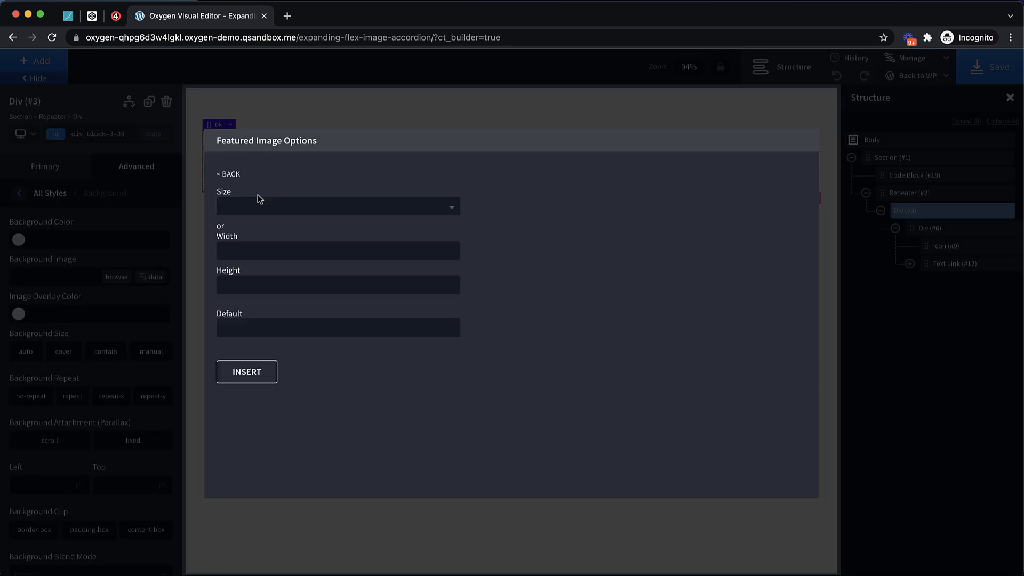
click(260, 384)
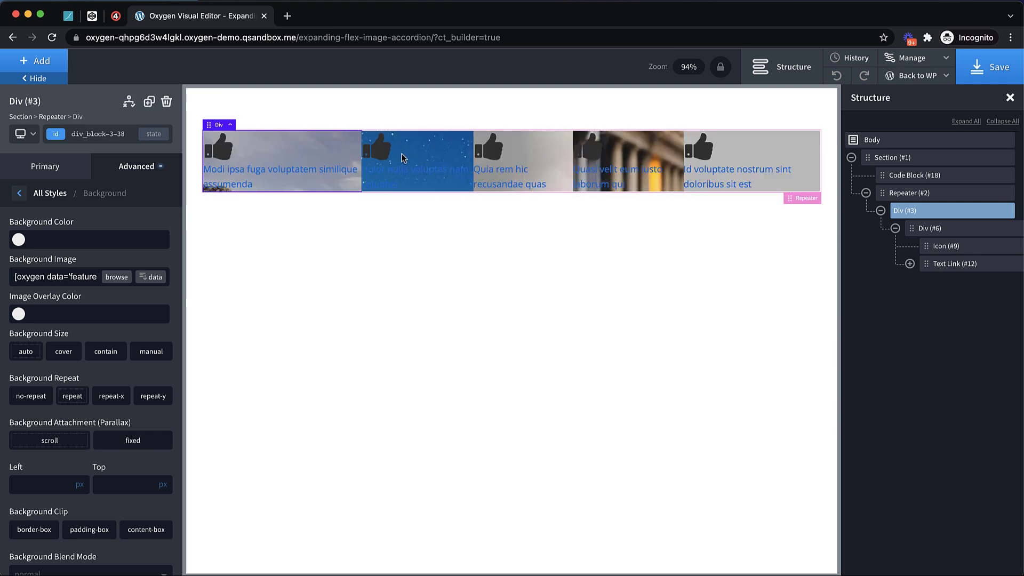
Step: Position the item div's background image at 50% left and 50% top
click(80, 487)
click(81, 484)
click(46, 487)
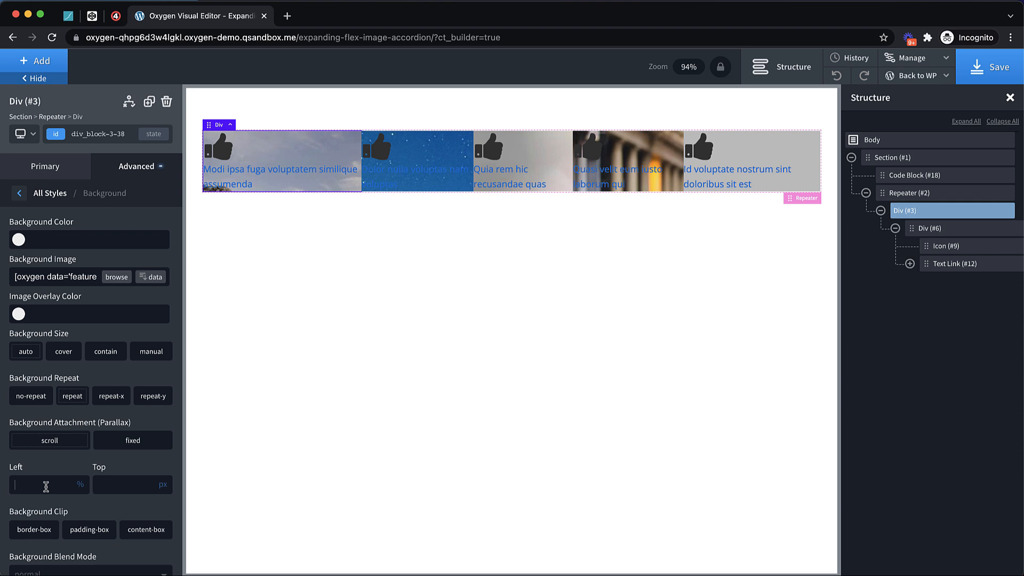
text(50)
click(163, 484)
click(166, 479)
text(50)
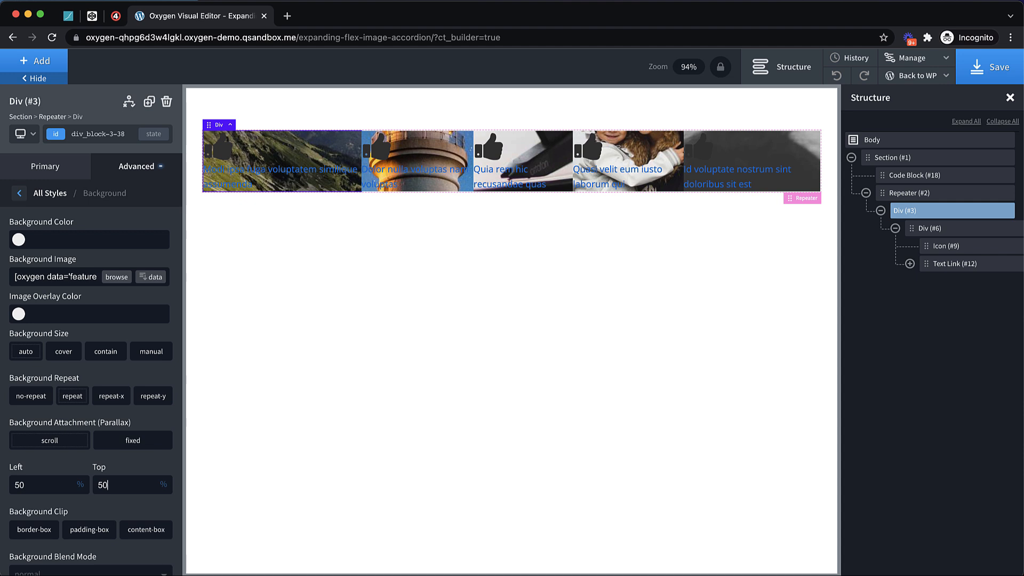
Step: Set the height of the image-accordion__item class to 400 px
click(152, 168)
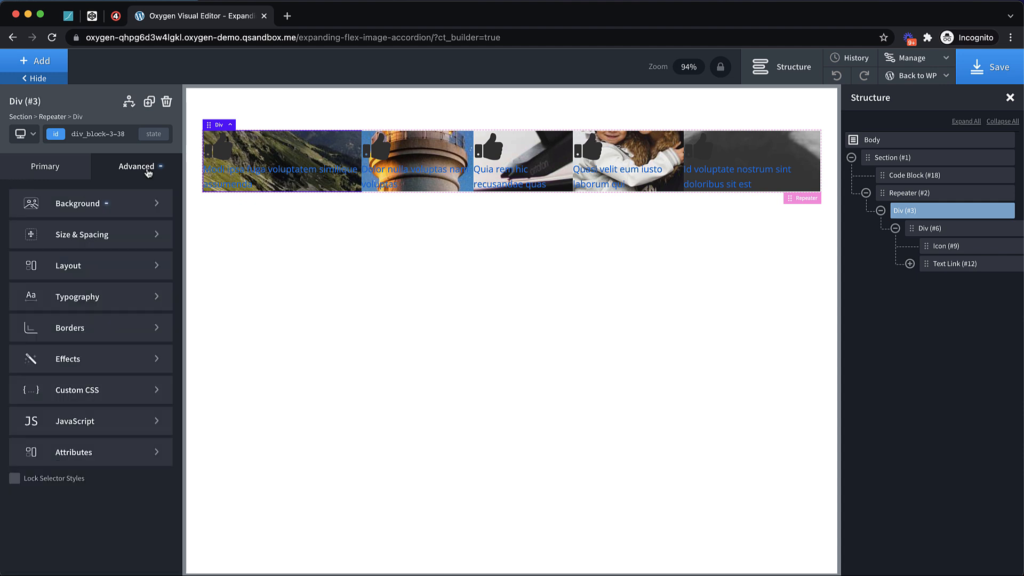
click(92, 134)
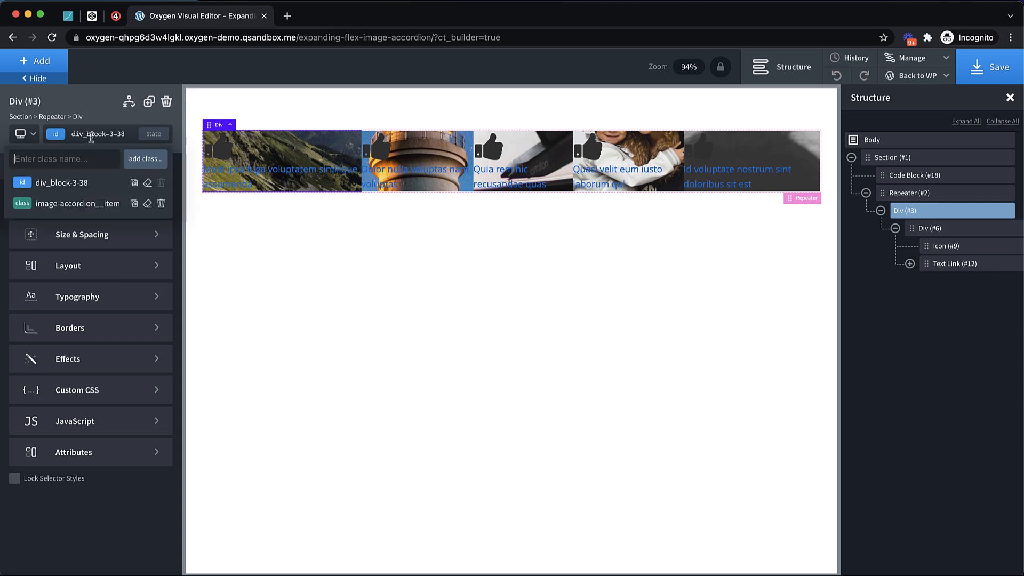
click(74, 201)
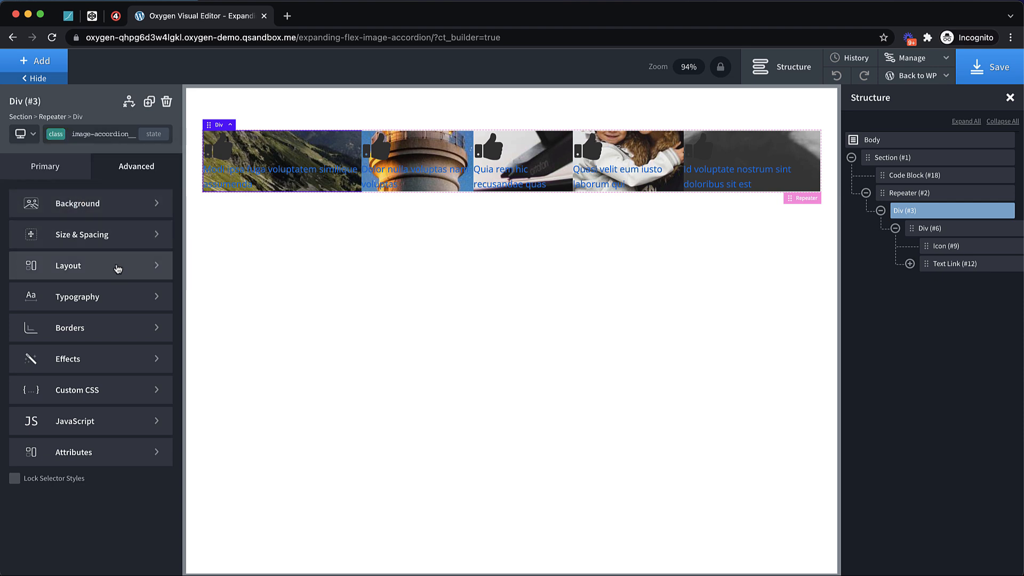
click(114, 234)
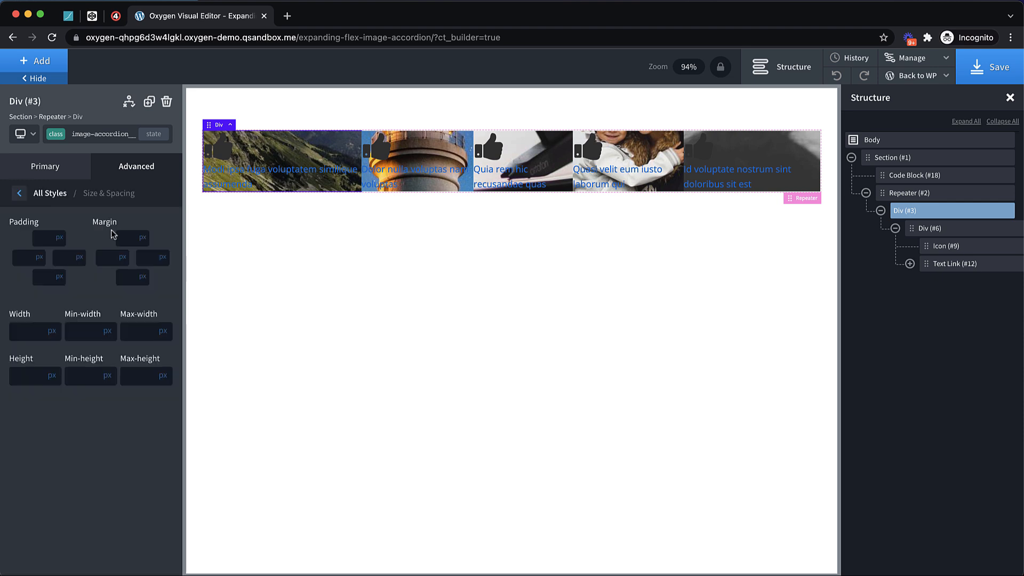
click(28, 376)
text(400)
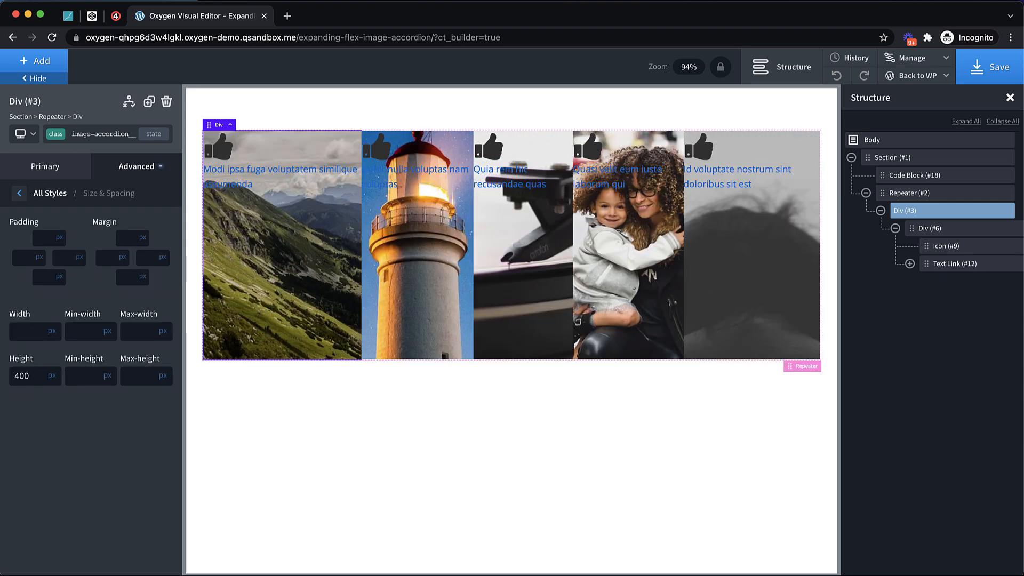
Step: Set the layout position of the image-accordion__item class to relative
click(133, 169)
click(96, 269)
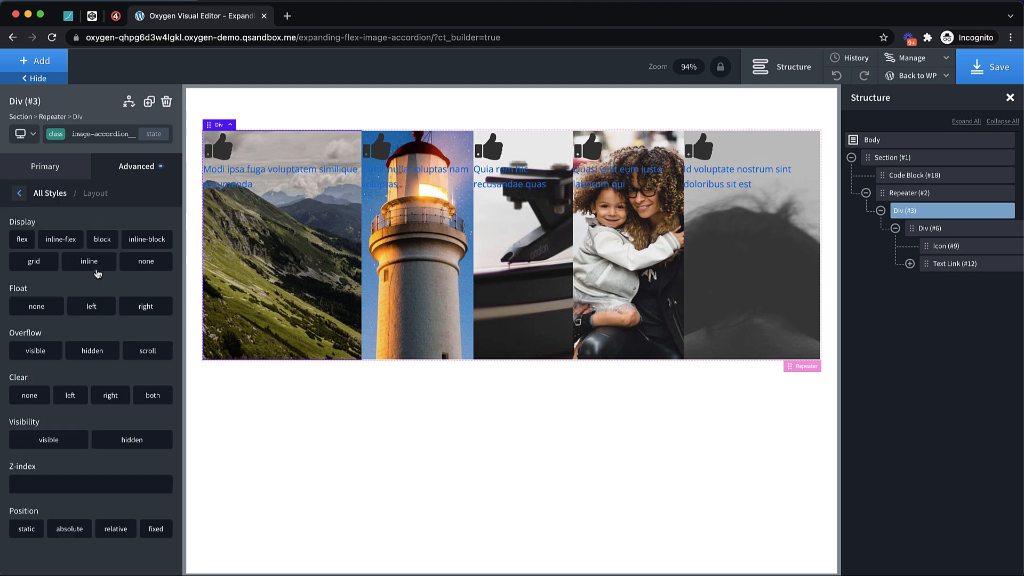
click(116, 530)
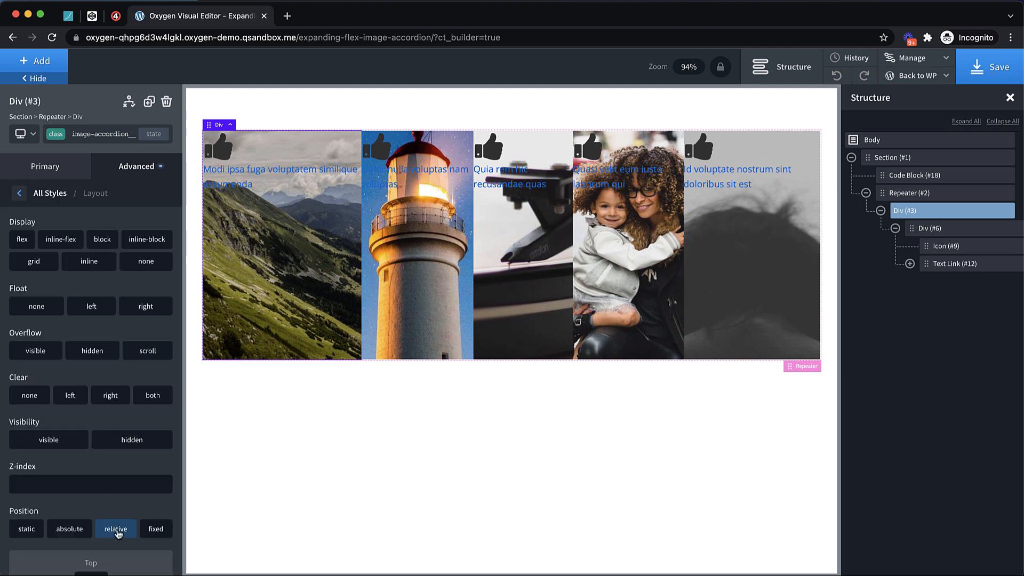
scroll(118, 533, down, 2)
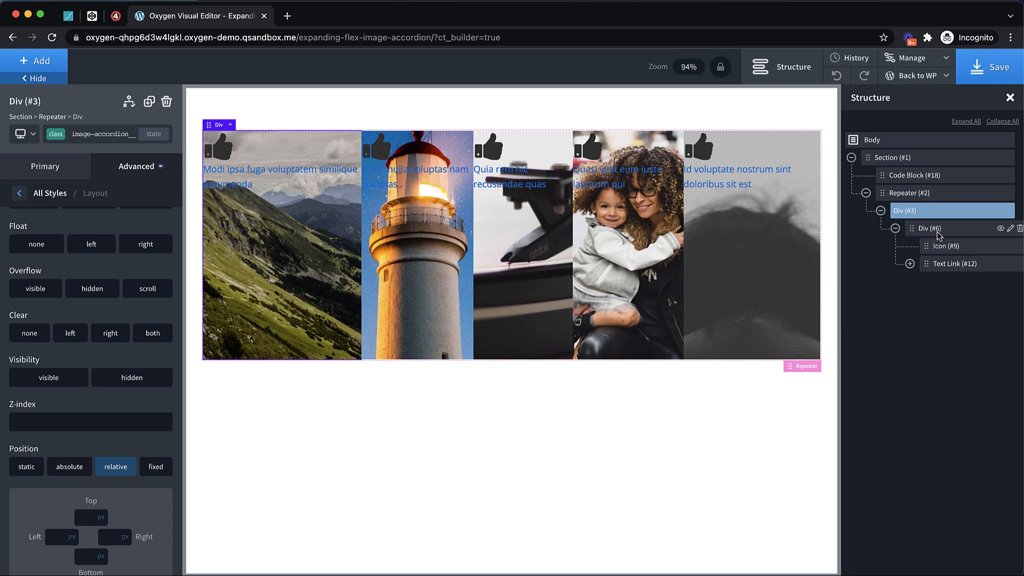
click(931, 228)
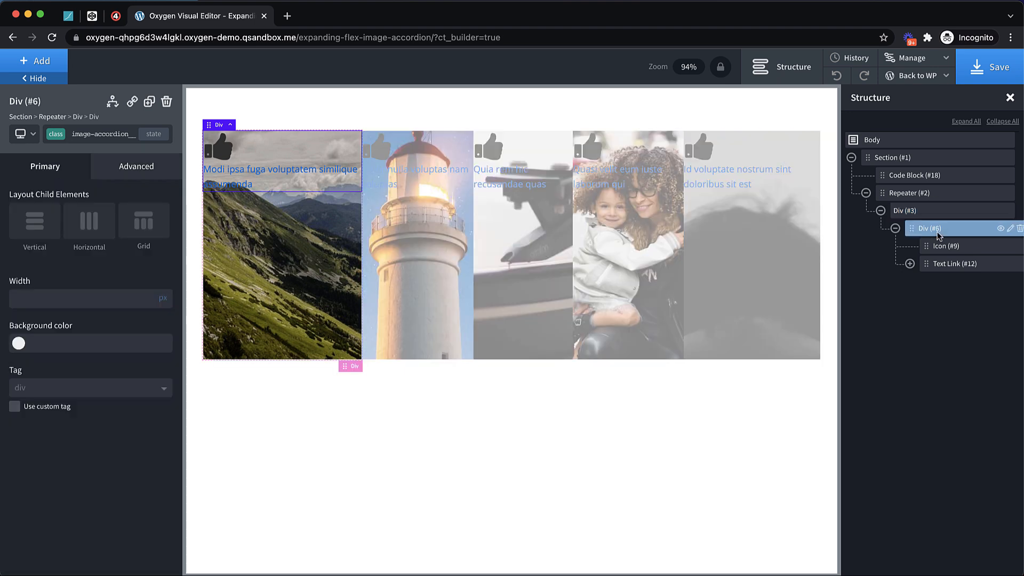
click(133, 165)
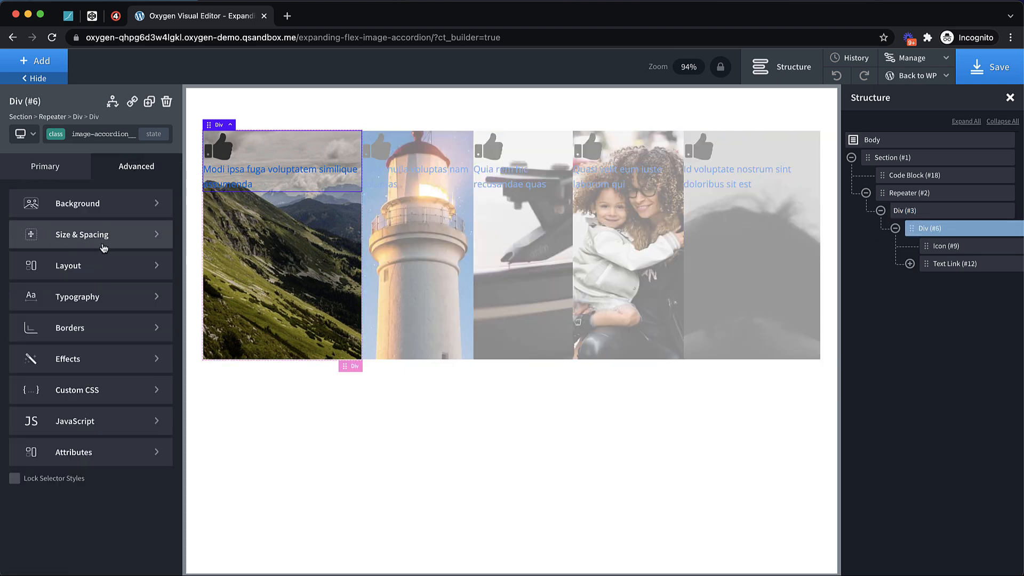
click(97, 267)
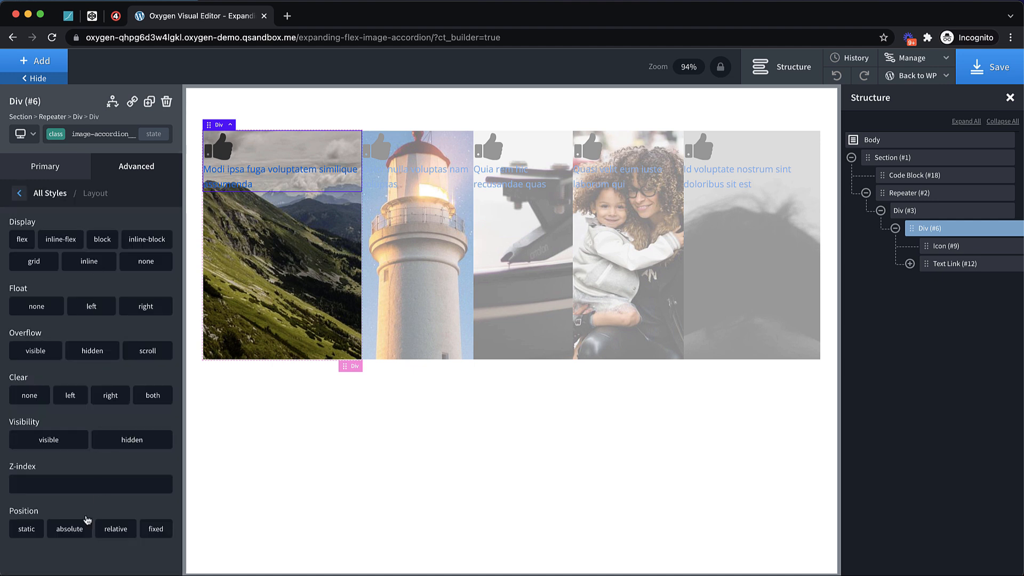
click(77, 535)
scroll(78, 538, down, 1)
scroll(77, 538, up, 1)
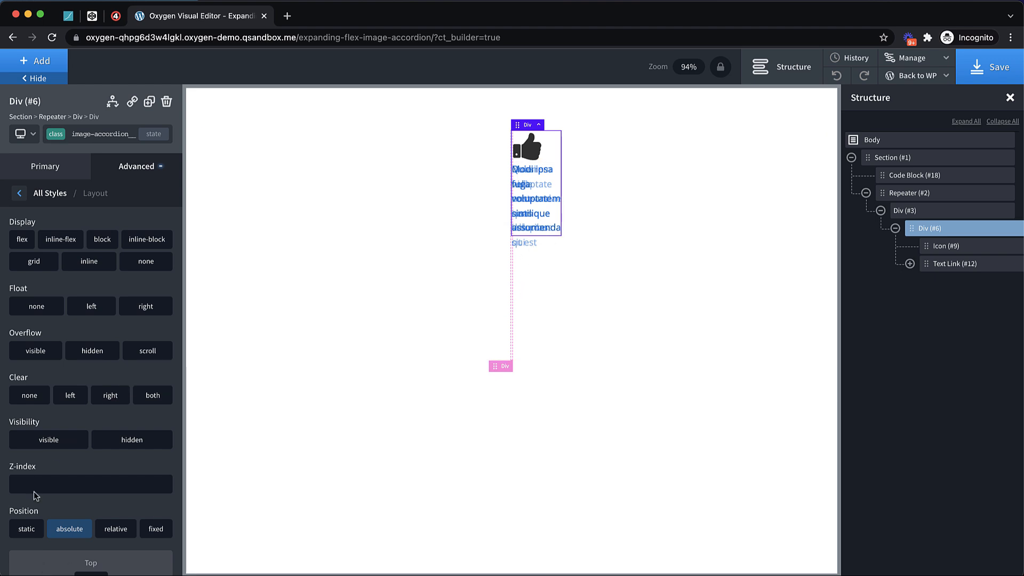
click(74, 534)
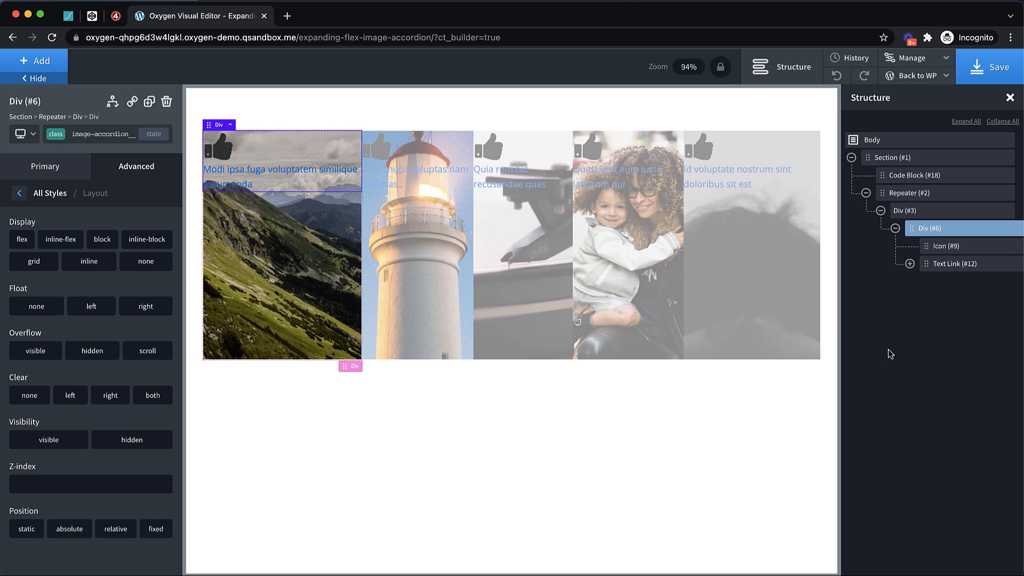
Step: Add code block CSS giving .image-accordion__item flex-grow: 1 and .image-accordion__item--active flex-grow: 10, and save the page
click(919, 179)
click(920, 179)
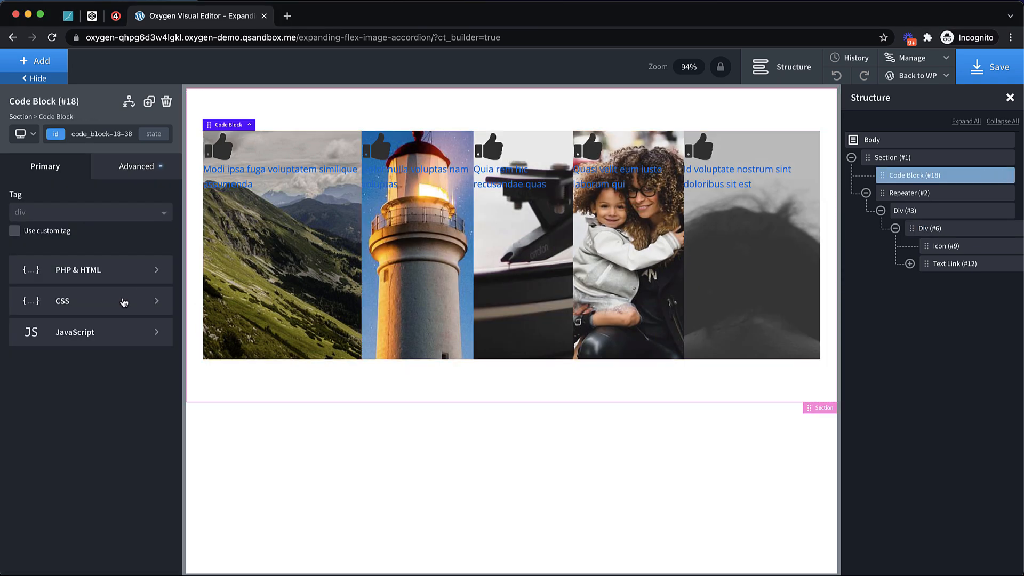
click(85, 301)
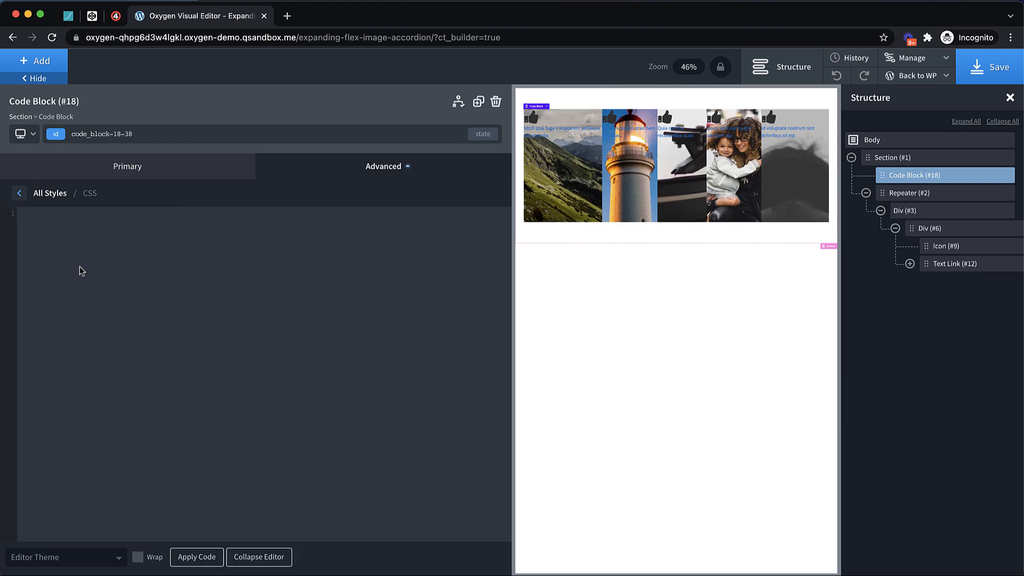
text(.i)
text(mage-accordion__item)
text(flex-grow: 1;)
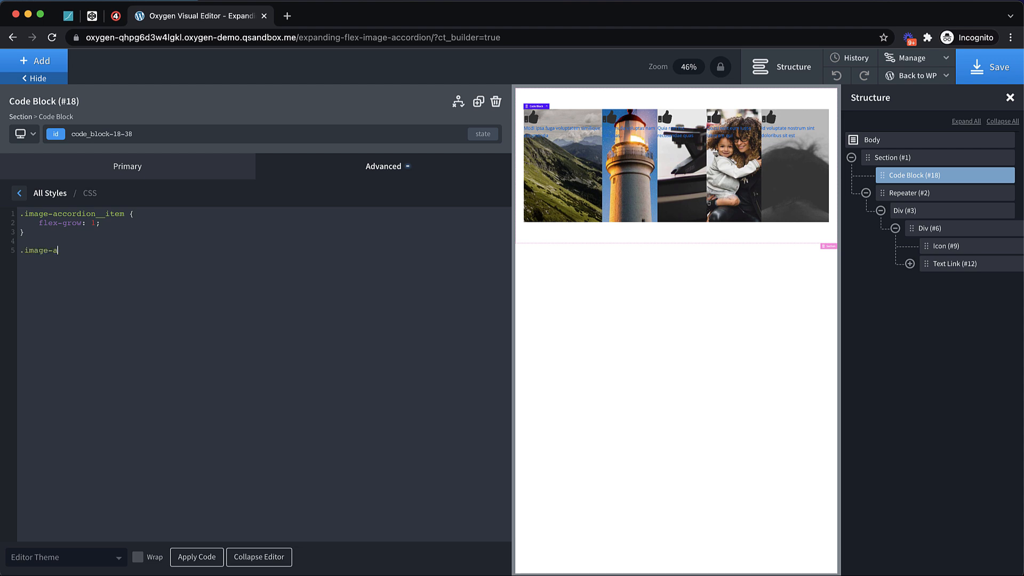
text(ordion__item--active {     flex-grow: 10;)
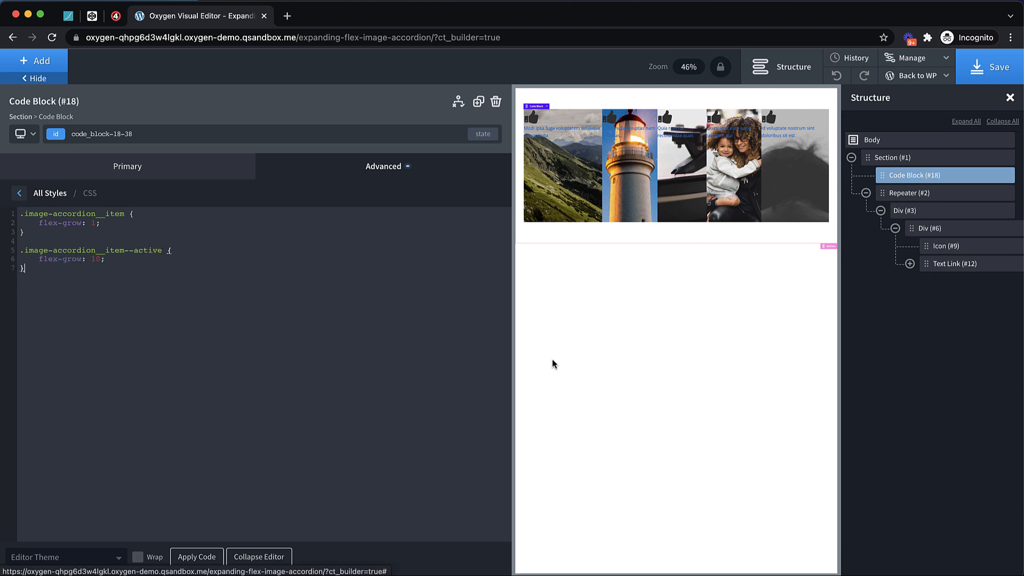
click(1005, 62)
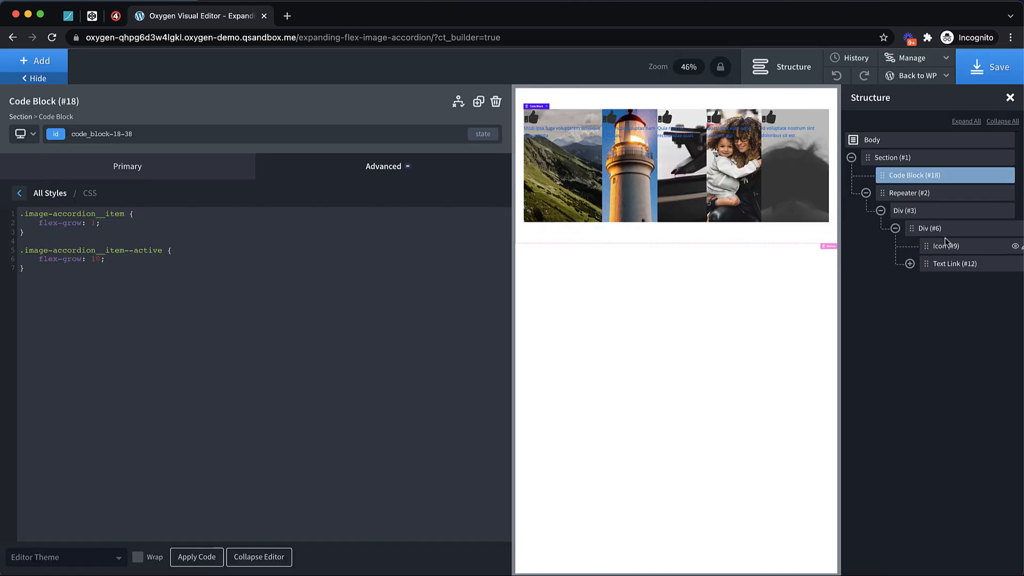
Step: Position the class of the details div inside the item absolutely, 16 px from the bottom and 16 px from the left
click(930, 228)
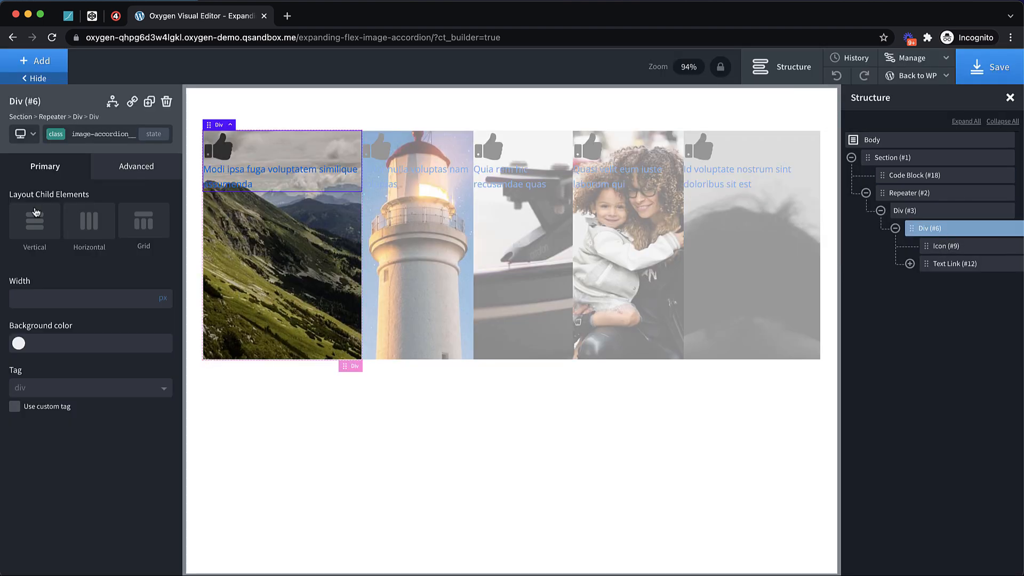
click(134, 168)
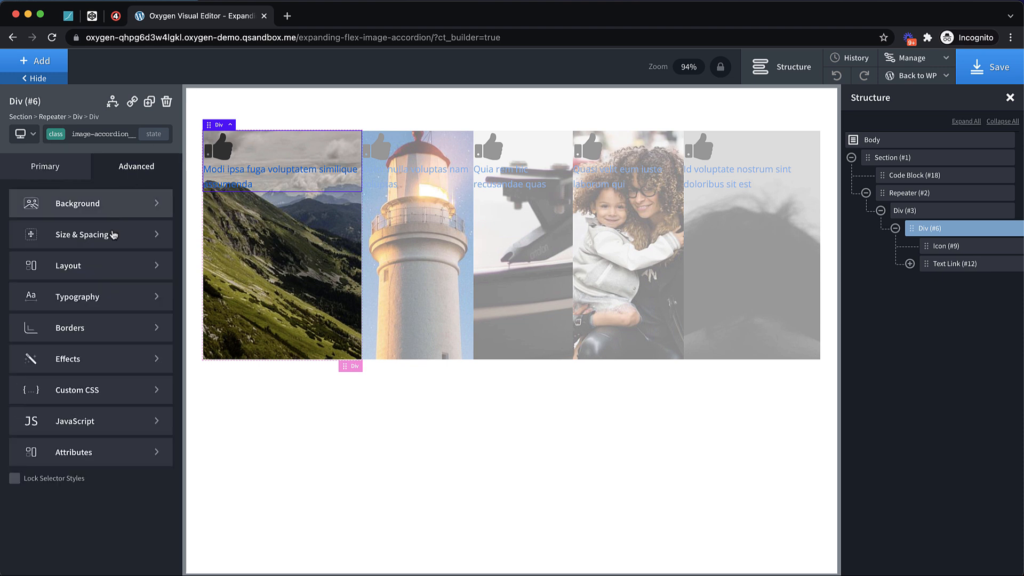
click(102, 270)
click(69, 530)
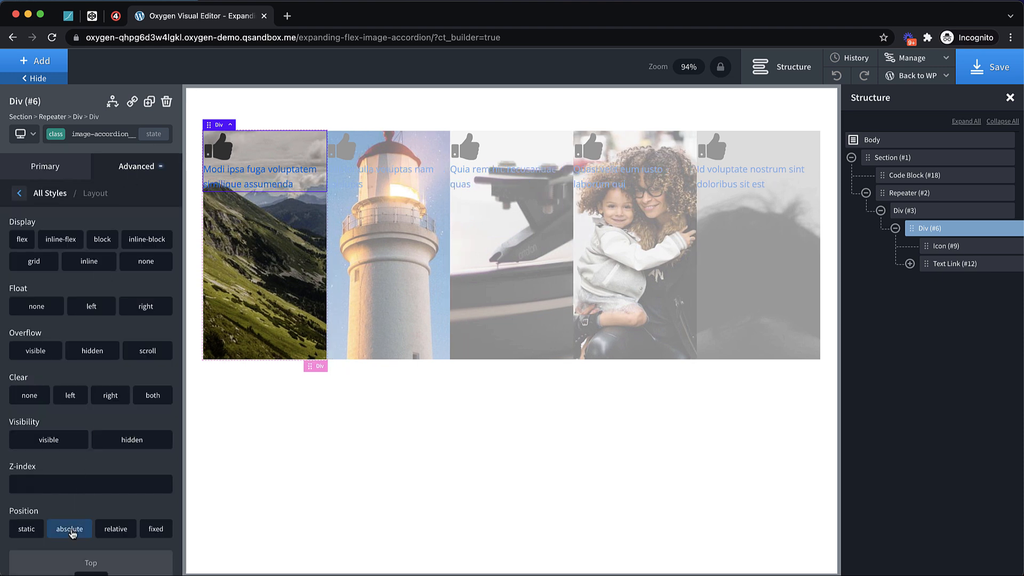
scroll(75, 480, down, 2)
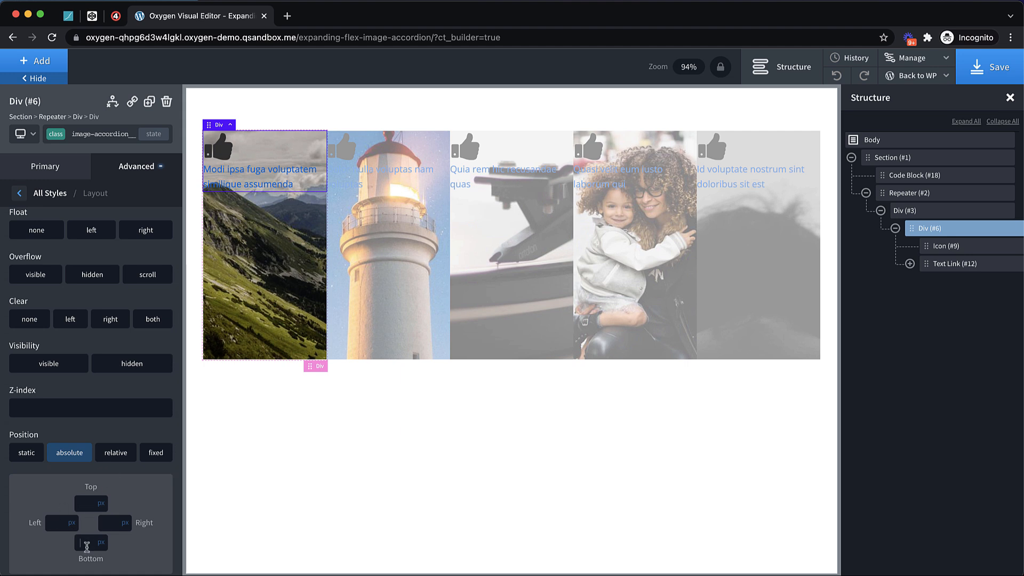
text(1616)
scroll(69, 528, up, 2)
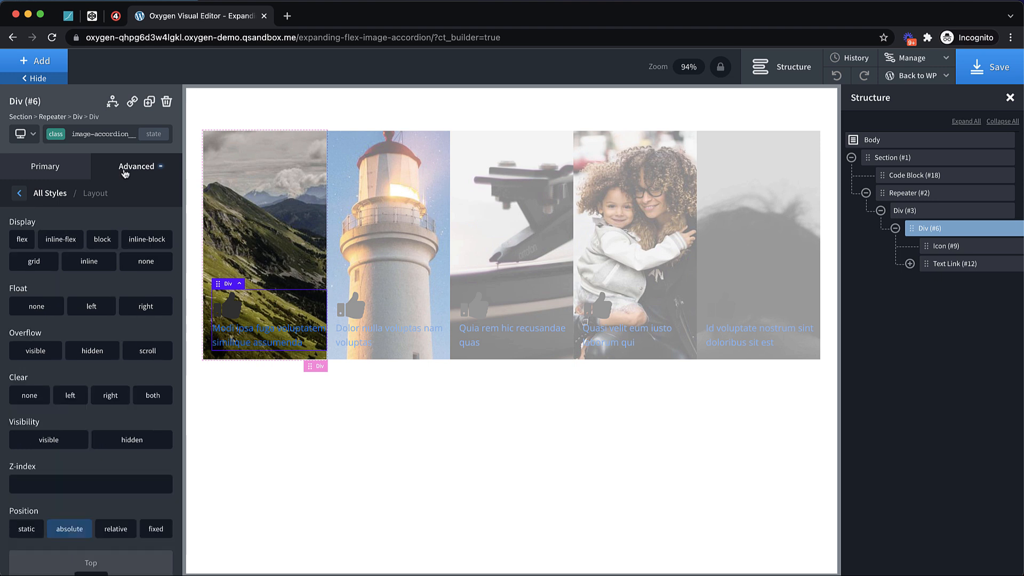
Step: Lay out the details div's child elements horizontally with middle vertical item alignment
click(125, 171)
click(55, 177)
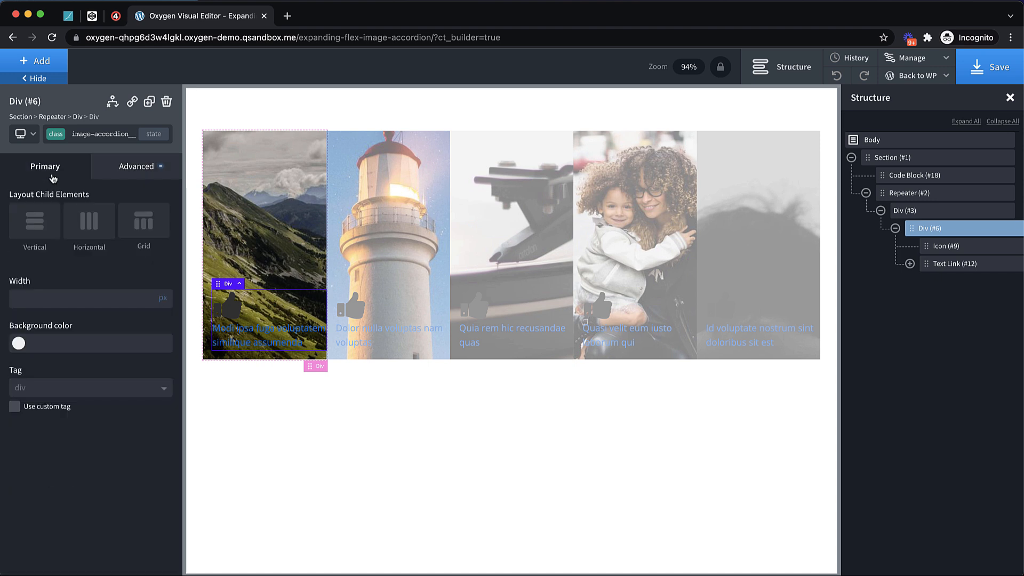
click(89, 224)
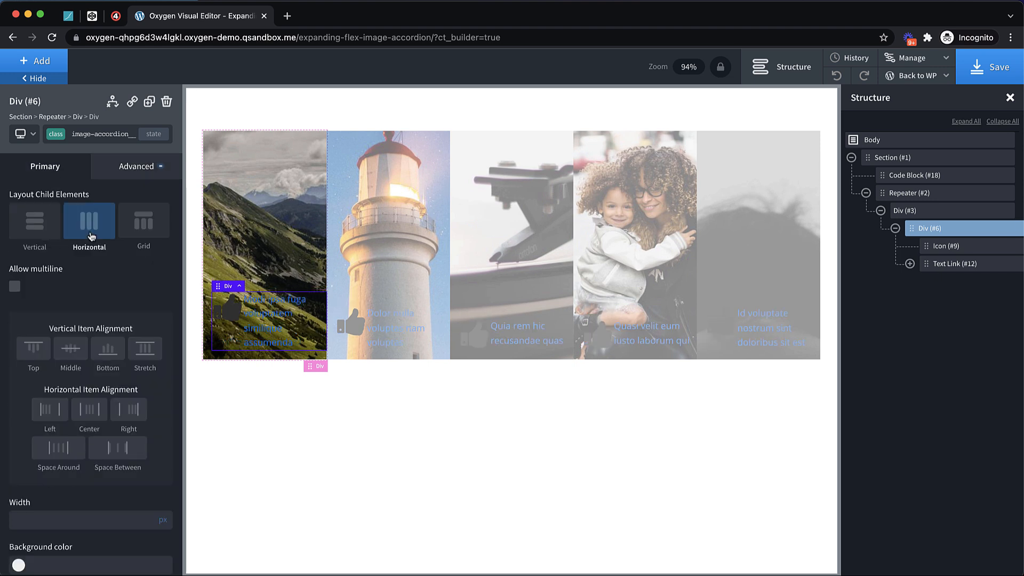
click(73, 355)
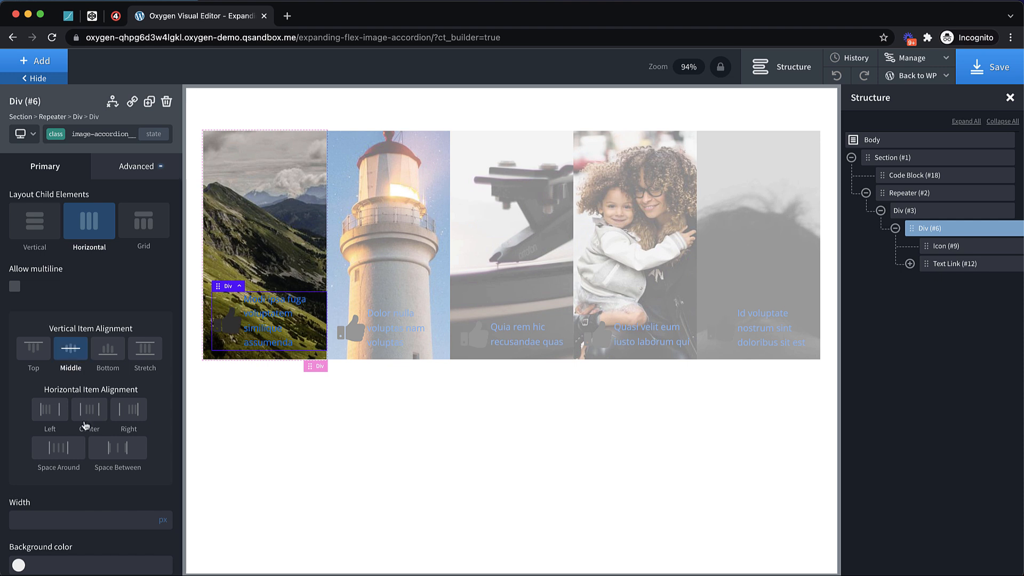
Step: Add the class image-accordion__link to the text link inside the details div
click(261, 330)
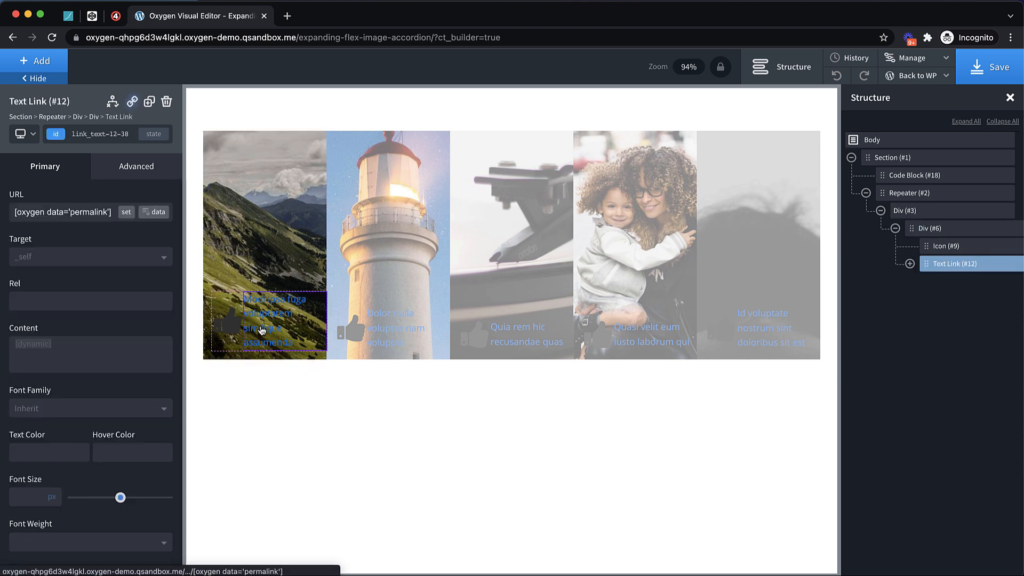
click(110, 134)
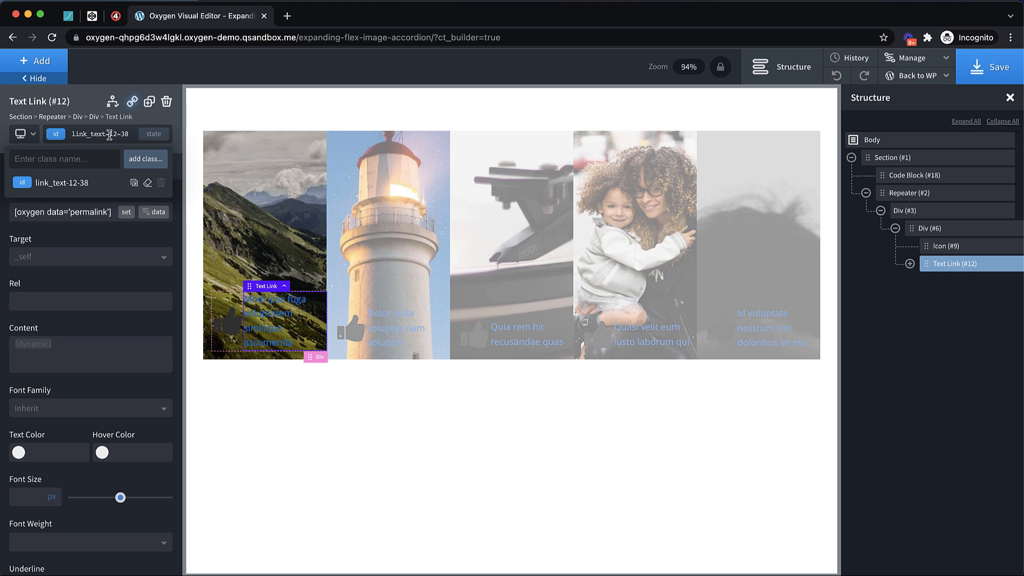
text(image)
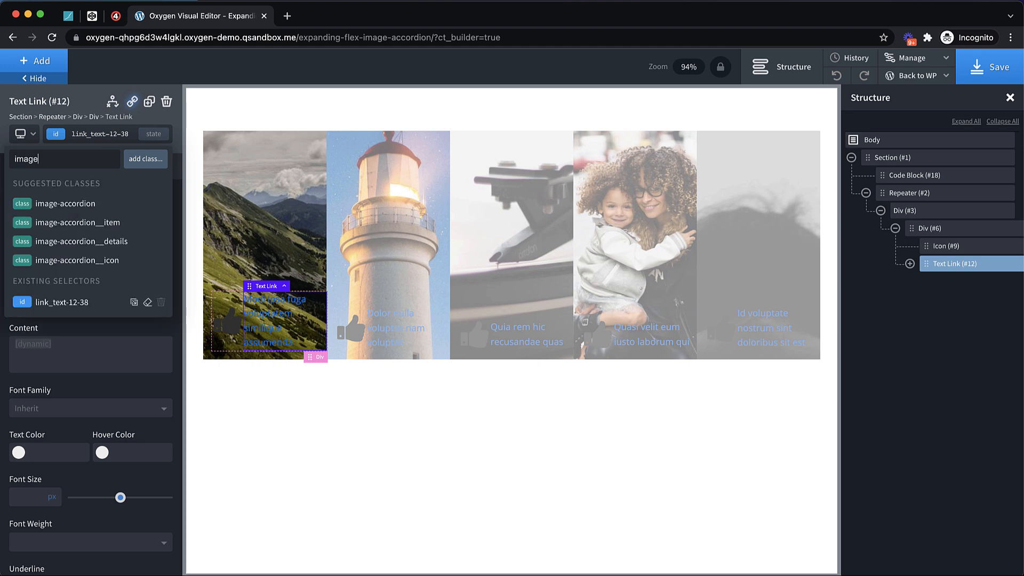
text(-accordion__link)
key(Return)
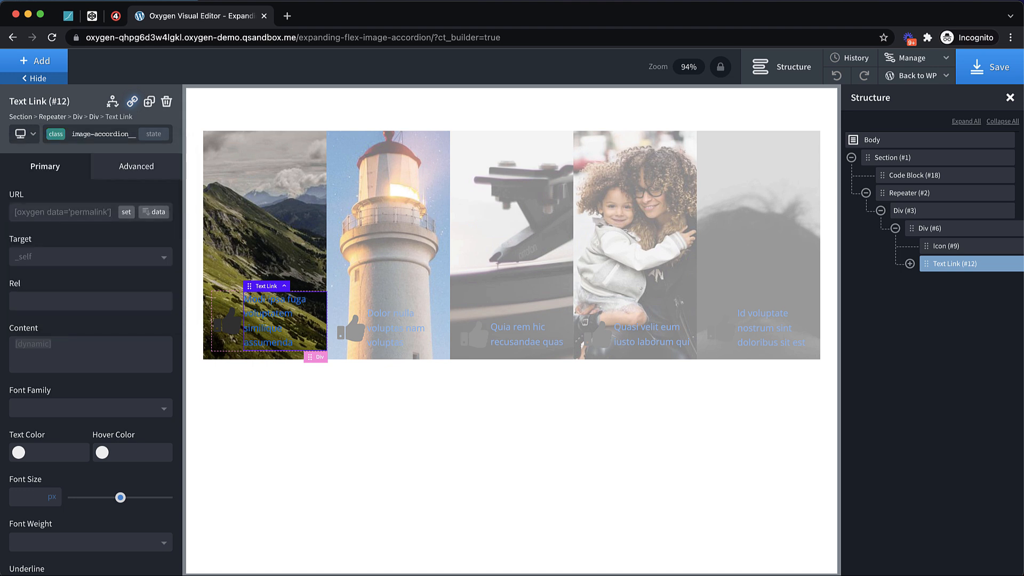
Step: Set the text color of the image-accordion__link class to #ffffff
click(18, 453)
drag(60, 486, 1, 463)
click(80, 397)
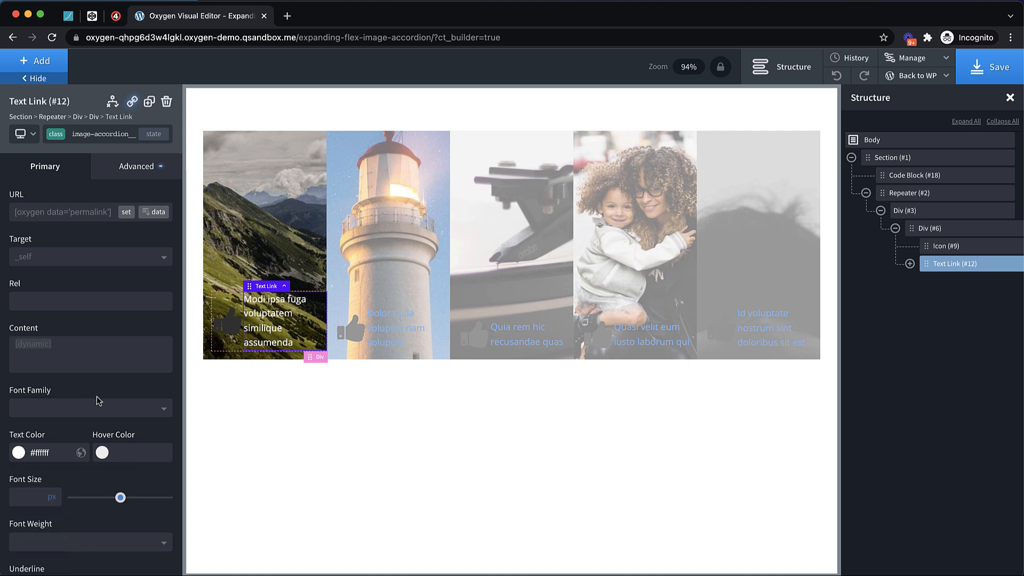
scroll(102, 408, down, 2)
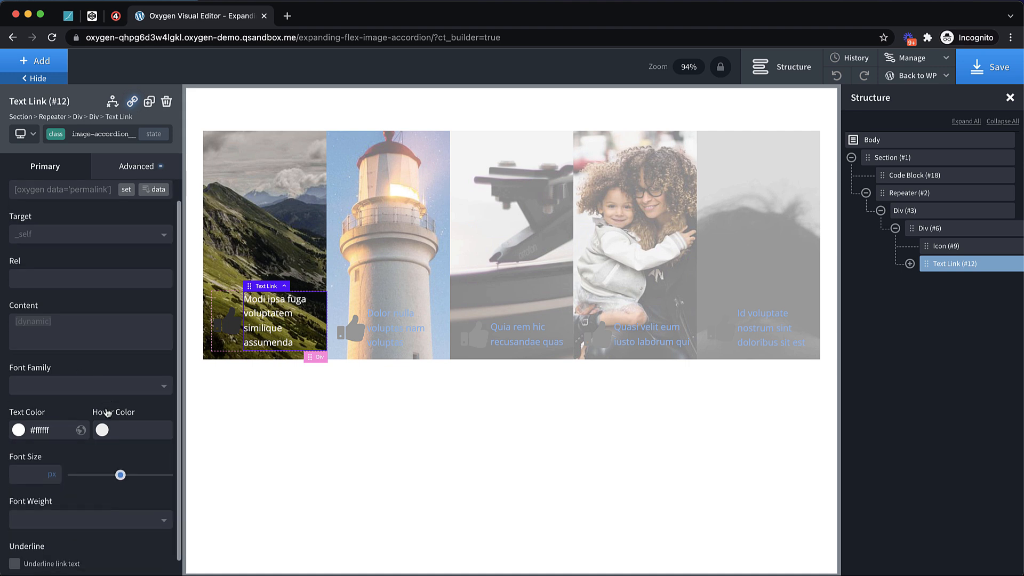
scroll(18, 395, up, 2)
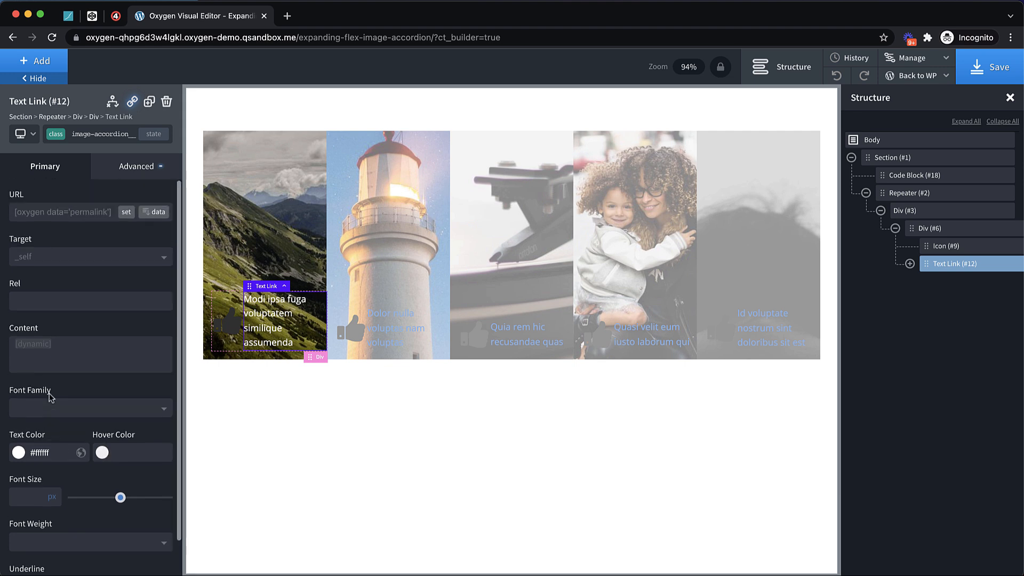
Step: Set the width of the image-accordion__link class to 200 px and its left margin to 16 px
click(129, 166)
click(103, 236)
click(33, 328)
text(200)
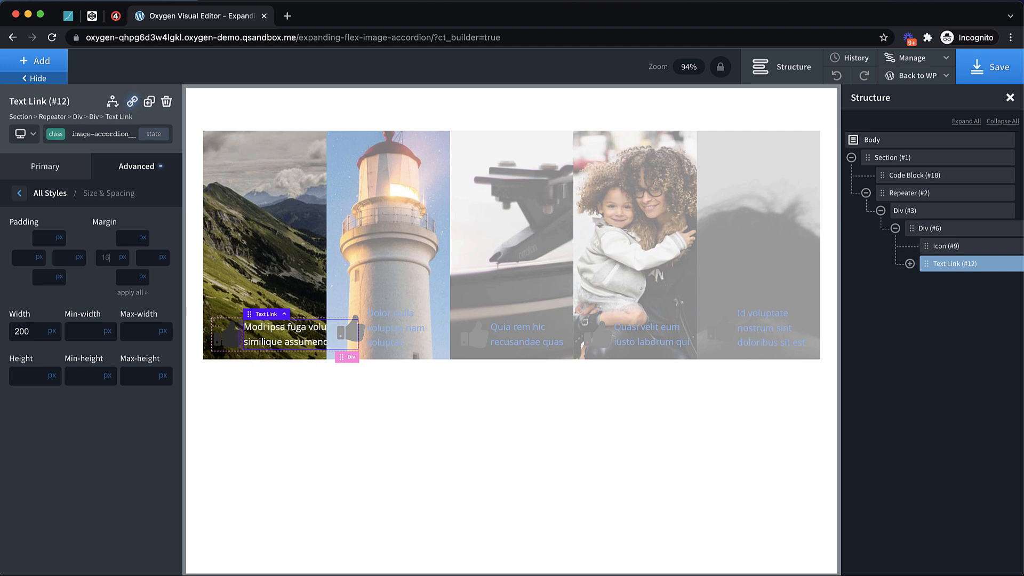
Step: Give the accordion icon's class the Solid style with a 32 px icon size and 8 px space around the icon
click(235, 344)
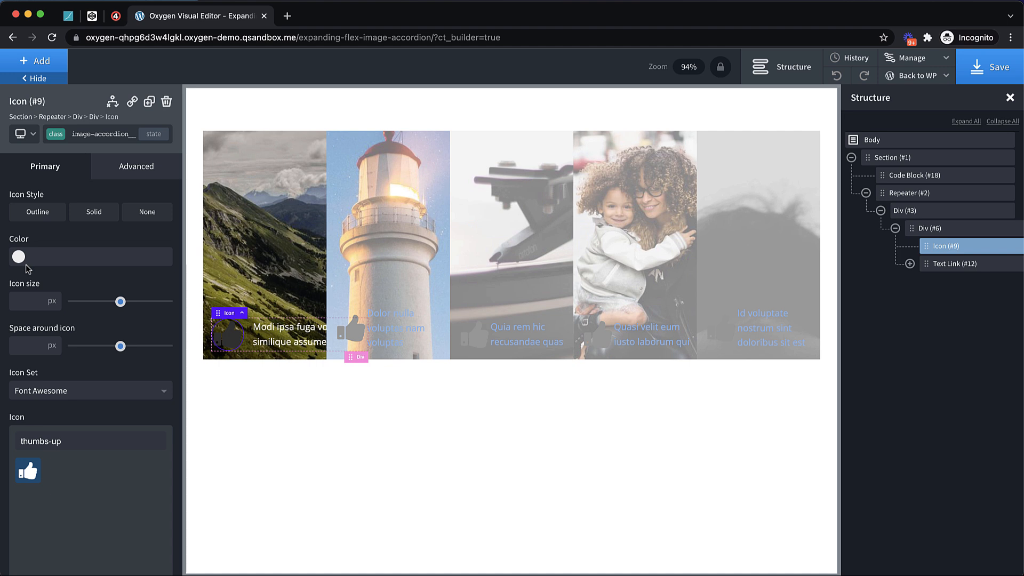
click(104, 216)
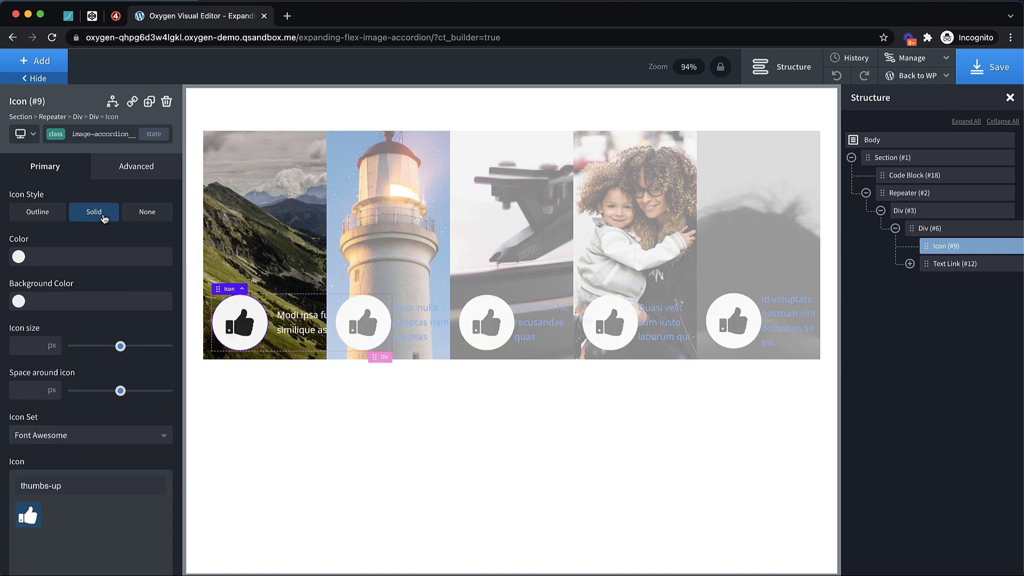
click(32, 346)
drag(121, 347, 96, 347)
click(35, 389)
text(8)
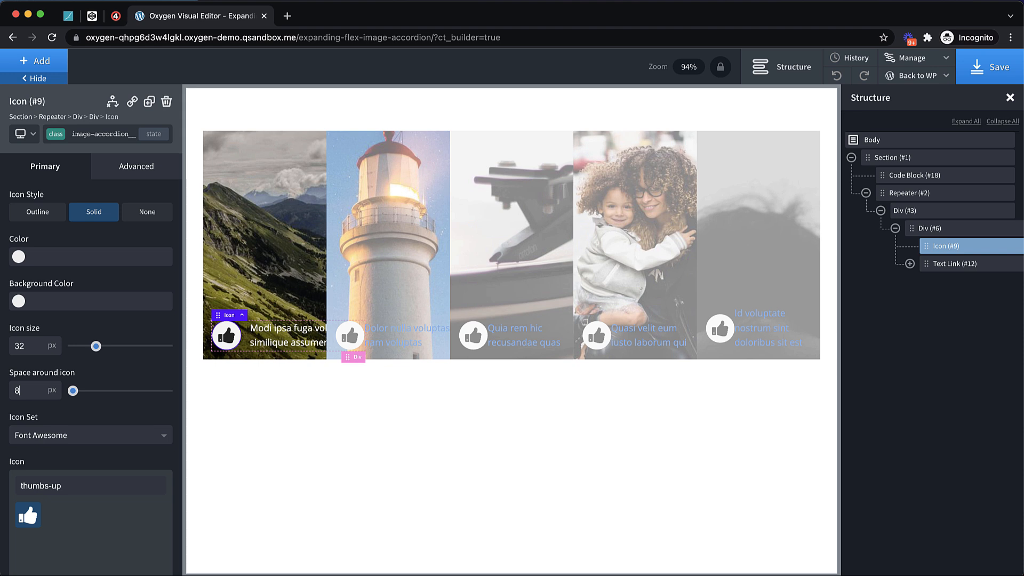
Step: Set the accordion icon's color to the orange #f96a3e
scroll(84, 437, down, 2)
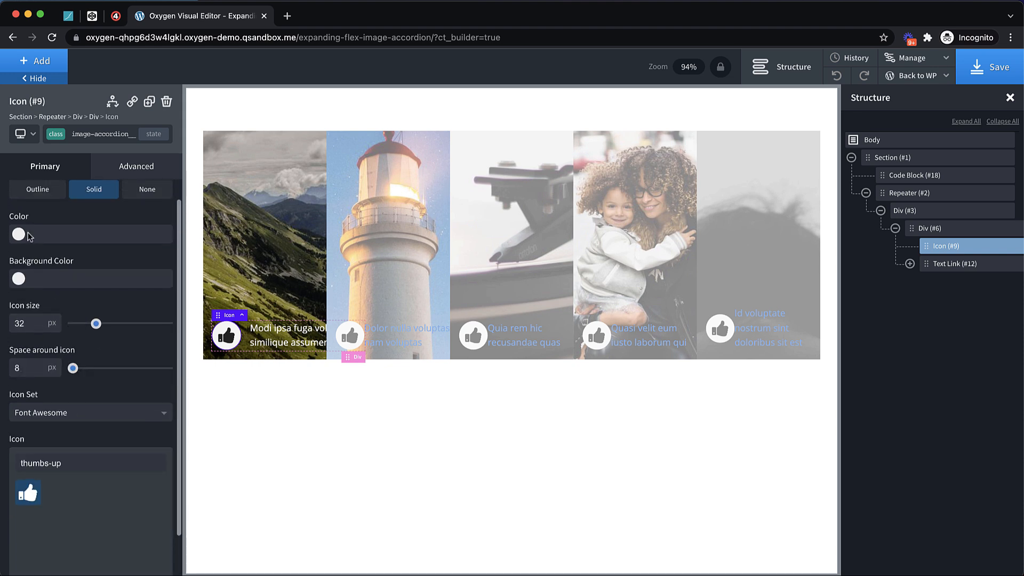
click(19, 234)
mouse_move(74, 320)
mouse_down()
mouse_move(80, 254)
mouse_move(122, 261)
mouse_up()
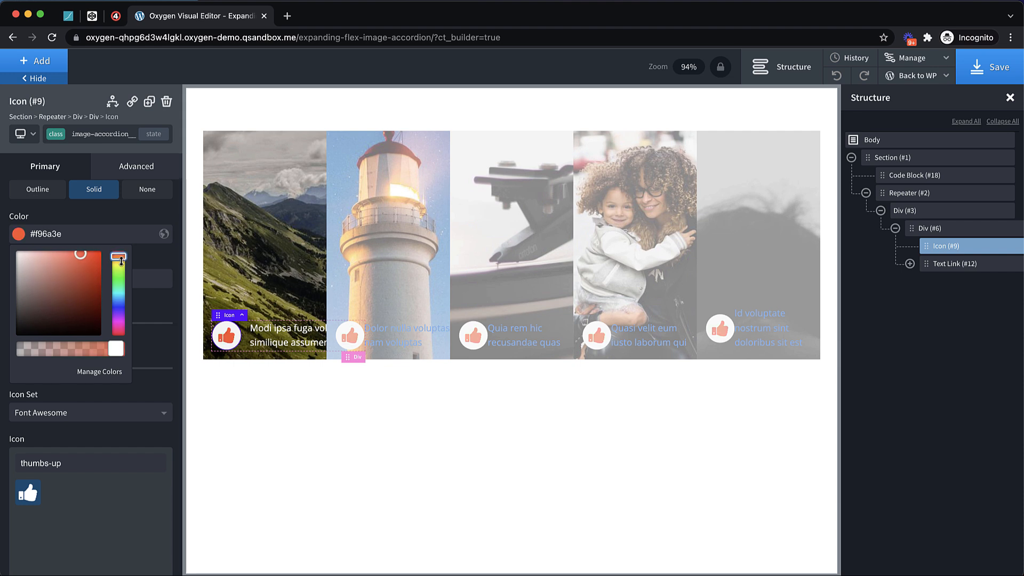
click(89, 404)
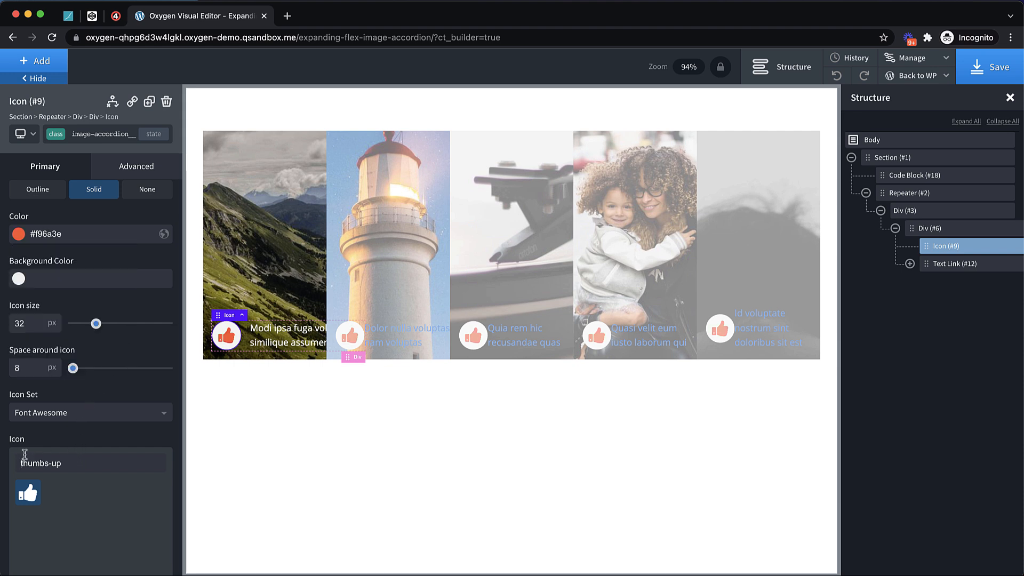
Step: Replace the thumbs-up icon with the angle-double-right icon from the Font Awesome set
triple_click(56, 460)
text(chev)
scroll(91, 416, down, 1)
drag(70, 413, 13, 406)
key(BackSpace)
scroll(114, 457, down, 4)
scroll(114, 457, down, 10)
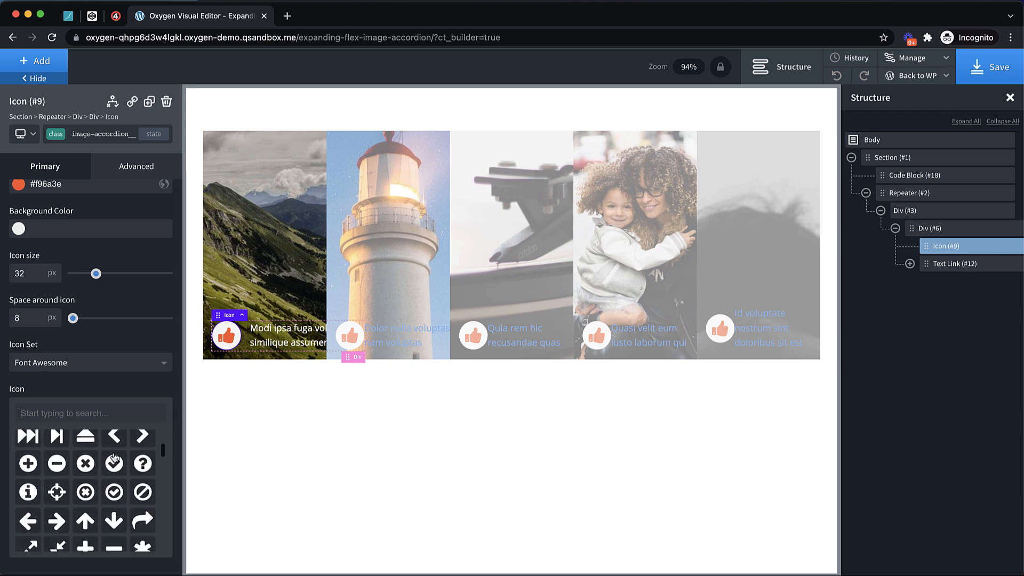
scroll(114, 457, down, 10)
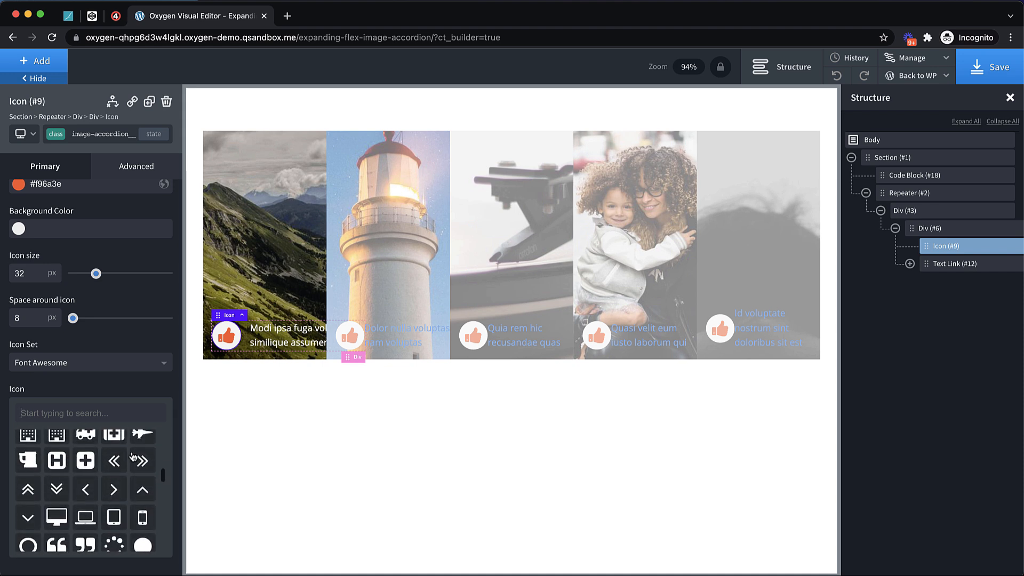
click(143, 461)
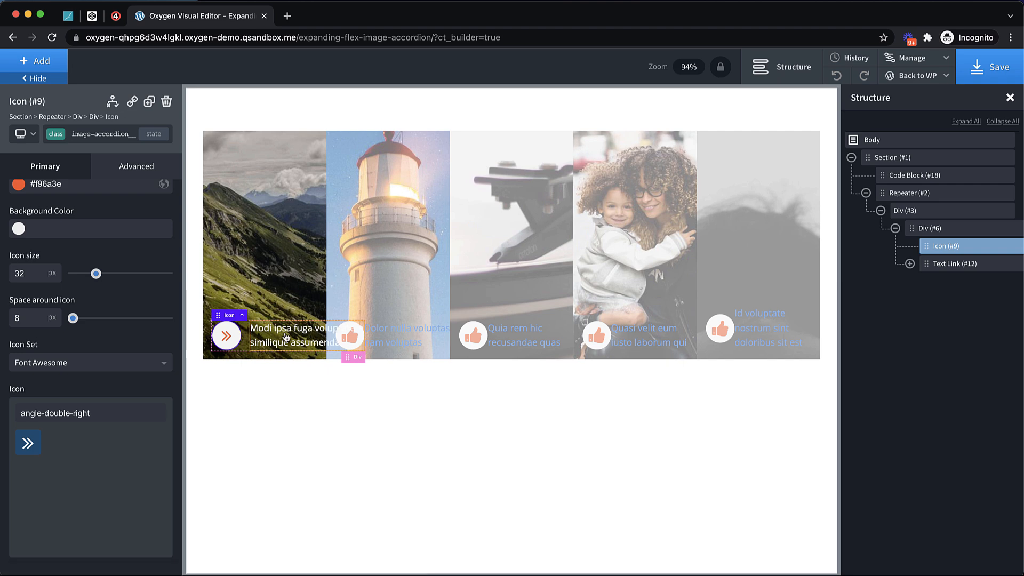
Step: Begin a CSS rule in the code block with the selector .image-accordion__item:not(.image-accordion__item--active) .image-accordion__link
click(928, 177)
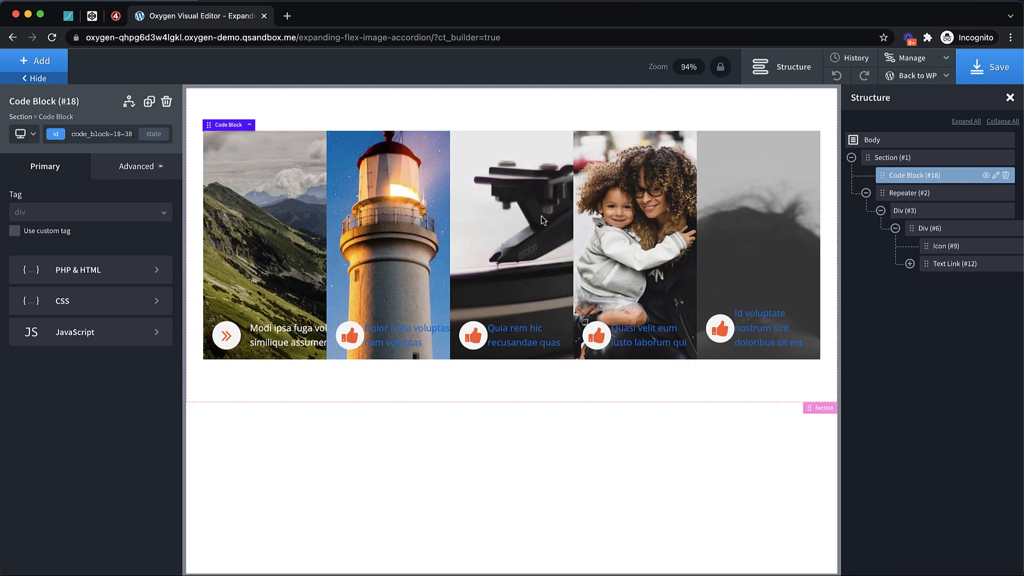
click(96, 300)
click(56, 267)
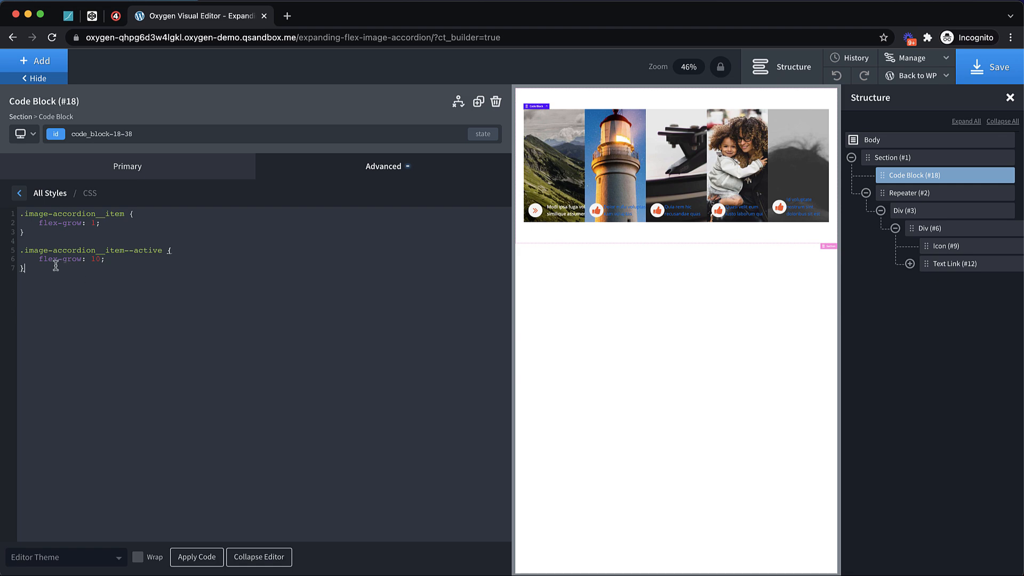
key(Return)
key(Return)
text(.image-a)
text(ccordion_)
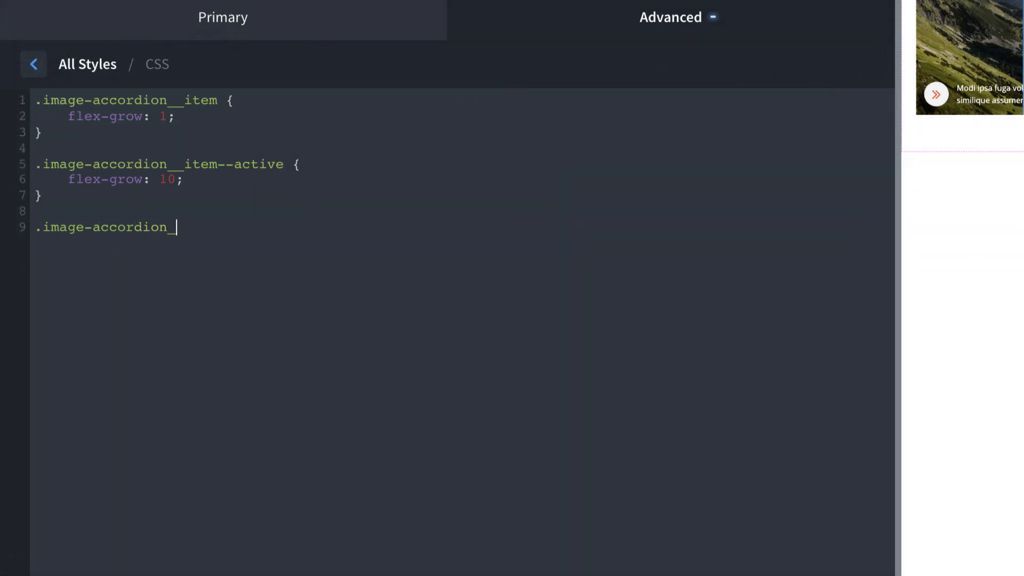
text(_item:not(.)
text(image-accordion__i)
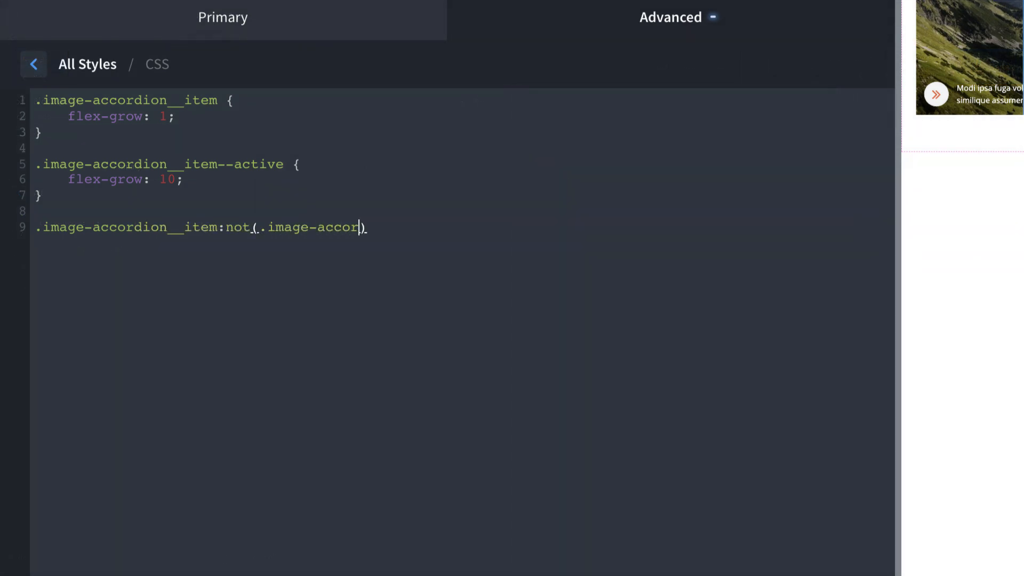
text(tem--active))
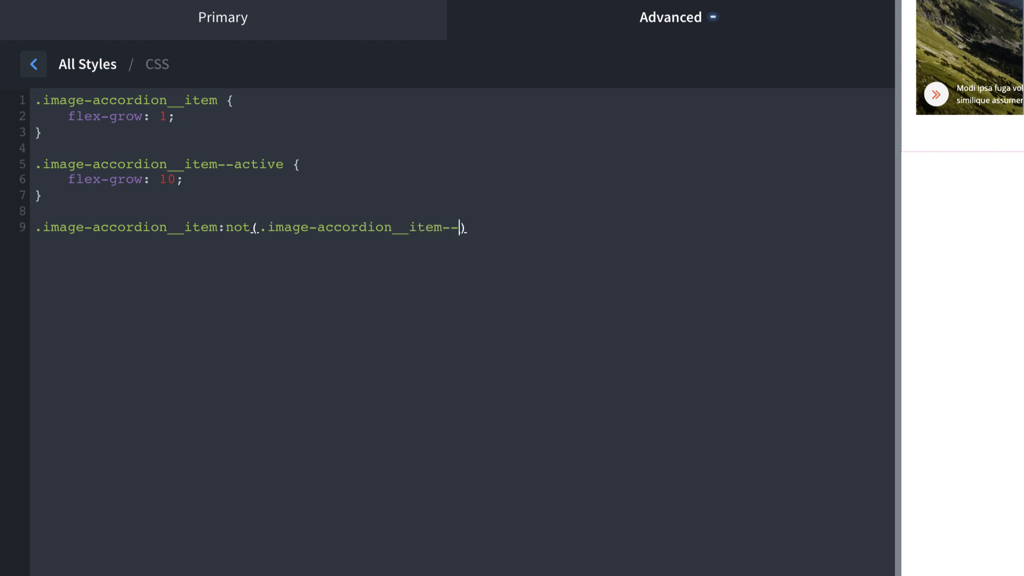
text( {)
key(Return)
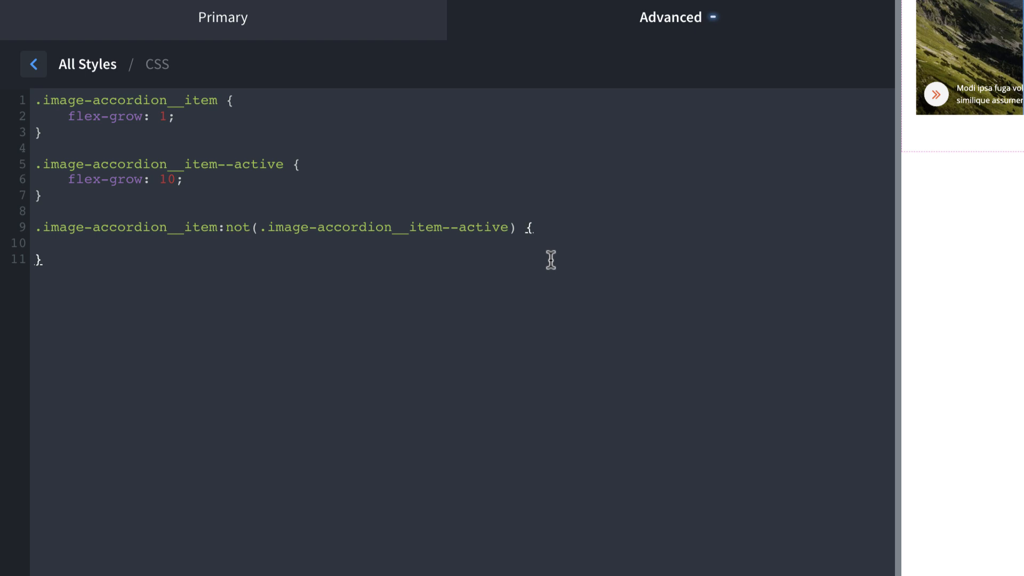
text(.image-accordion)
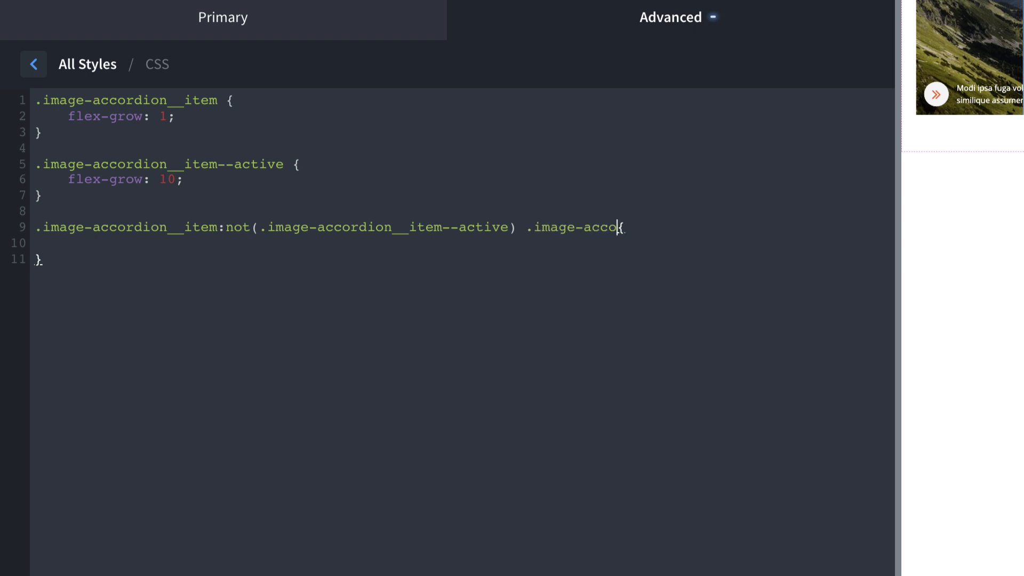
text(__link)
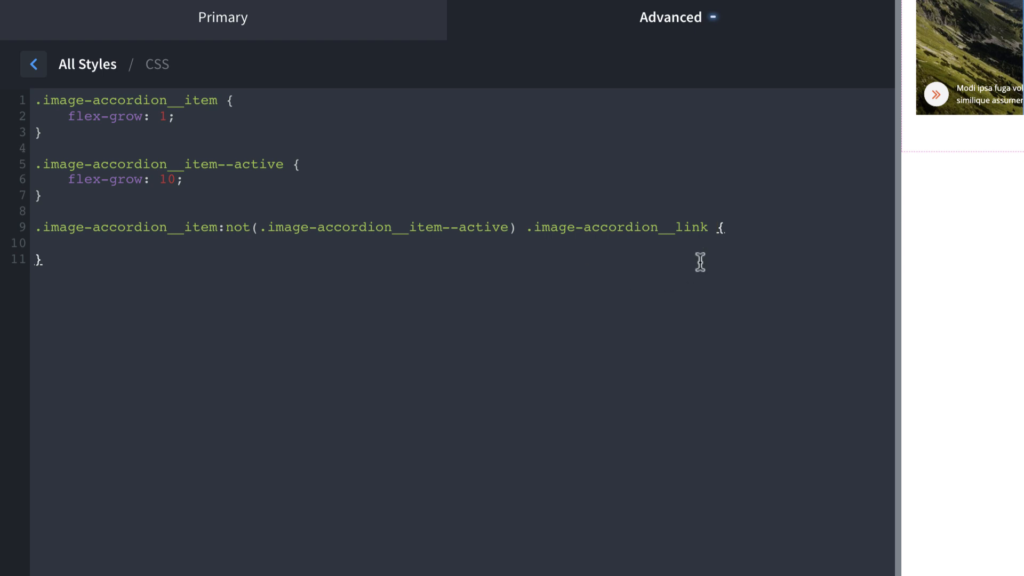
Step: Add opacity: 0 to the CSS rule for links inside inactive accordion items
key(Return)
text(opai)
key(BackSpace)
text(city: 0;)
key(Delete)
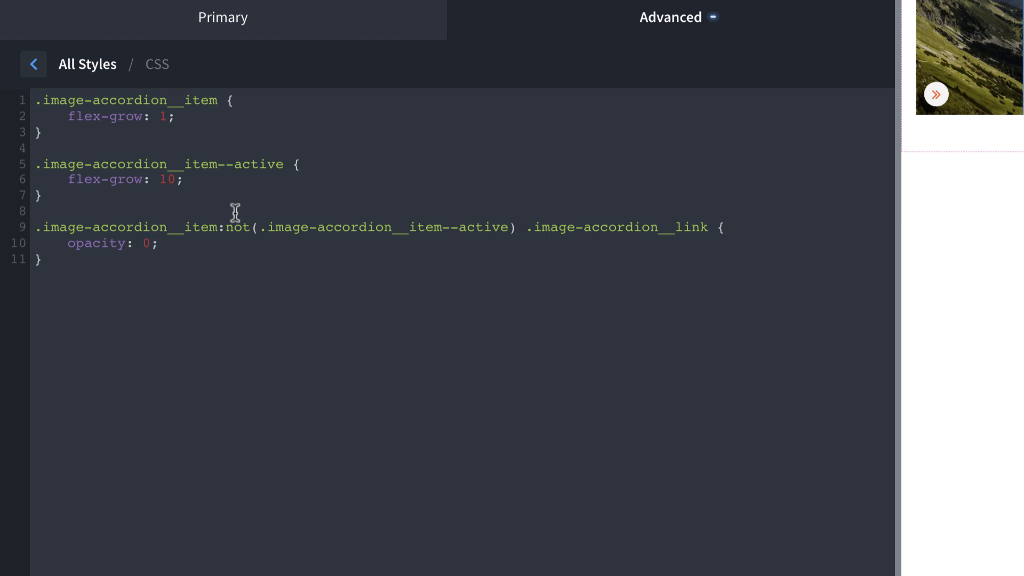
Step: Insert a .image-accordion__link CSS rule with opacity: 1 above the inactive-item rule
click(176, 196)
key(Return)
key(Return)
text(.)
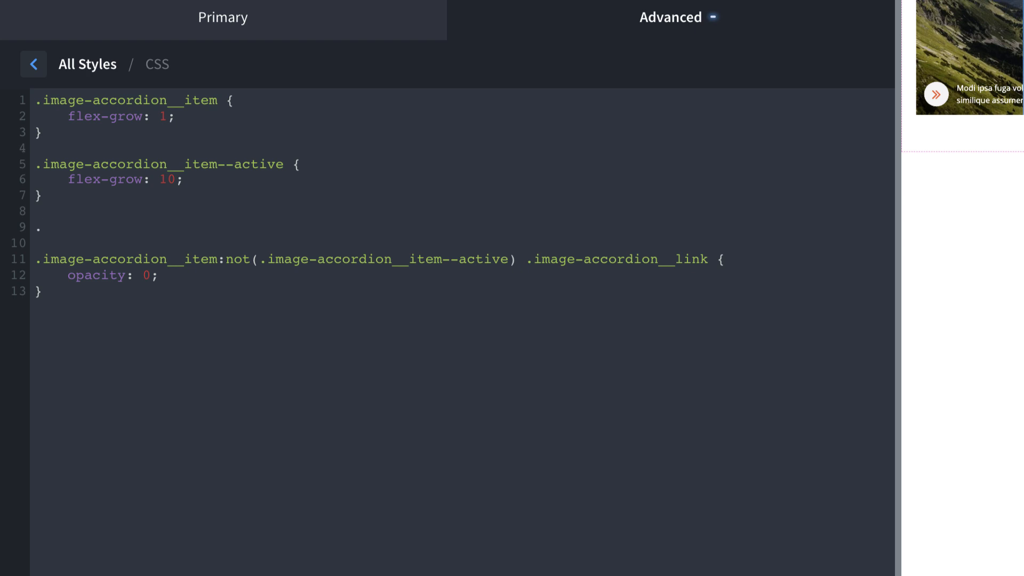
text(image-accordion__link {)
key(Return)
text(opacity: 1;)
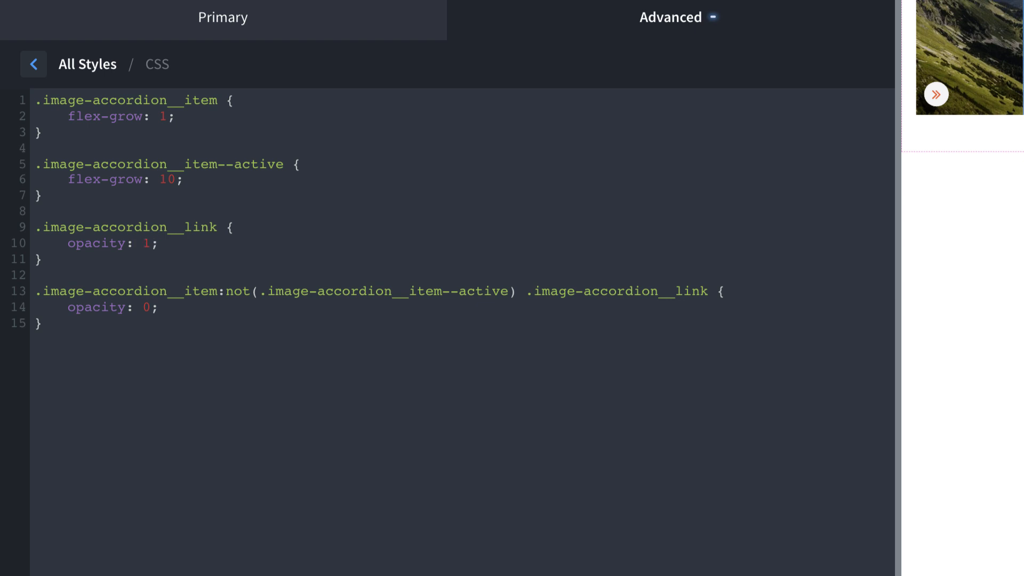
Step: Add transition: 0.3s opacity ease-in-out to the .image-accordion__link rule
key(Return)
text(tr)
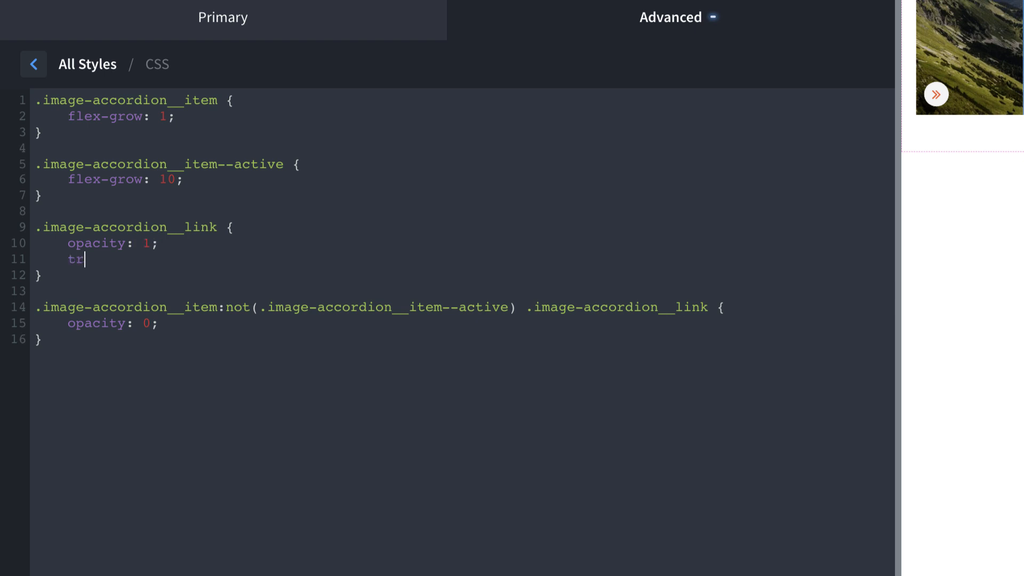
text(ansition: 0.3s opacity ease-in-out;)
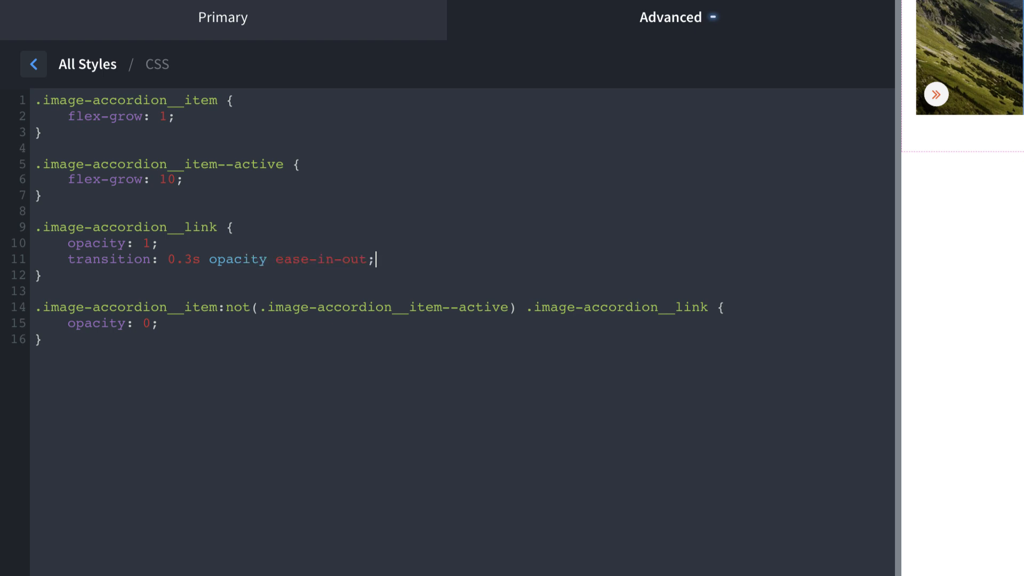
Step: Save the page and open its frontend in a new browser tab to view the accordion
key(ctrl+s)
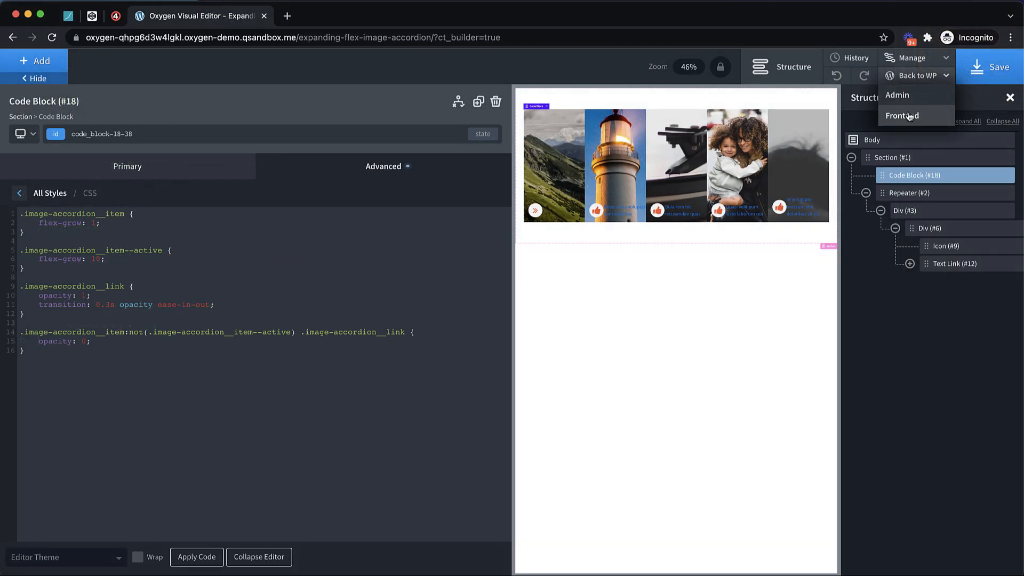
right_click(901, 115)
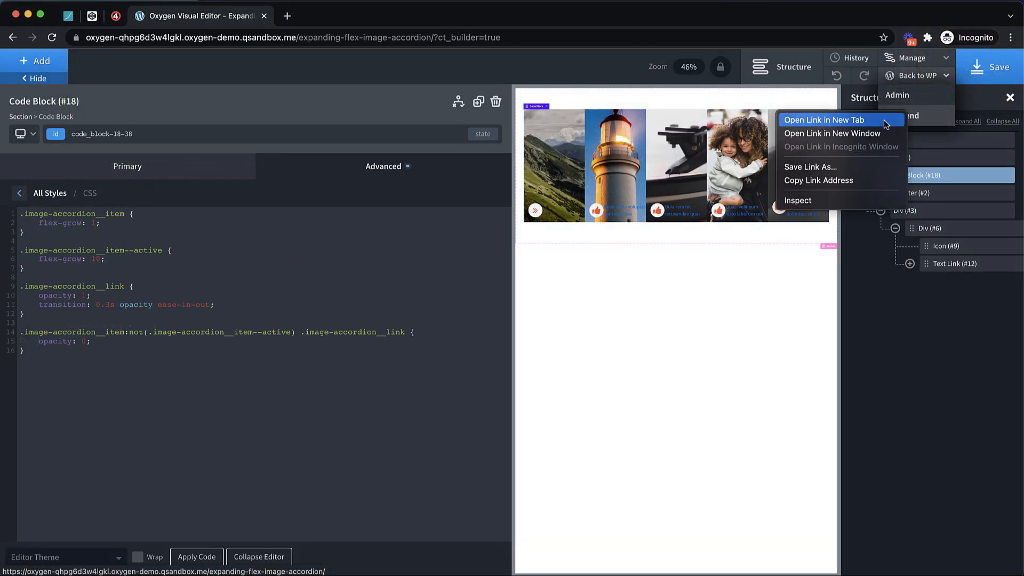
click(824, 120)
click(325, 17)
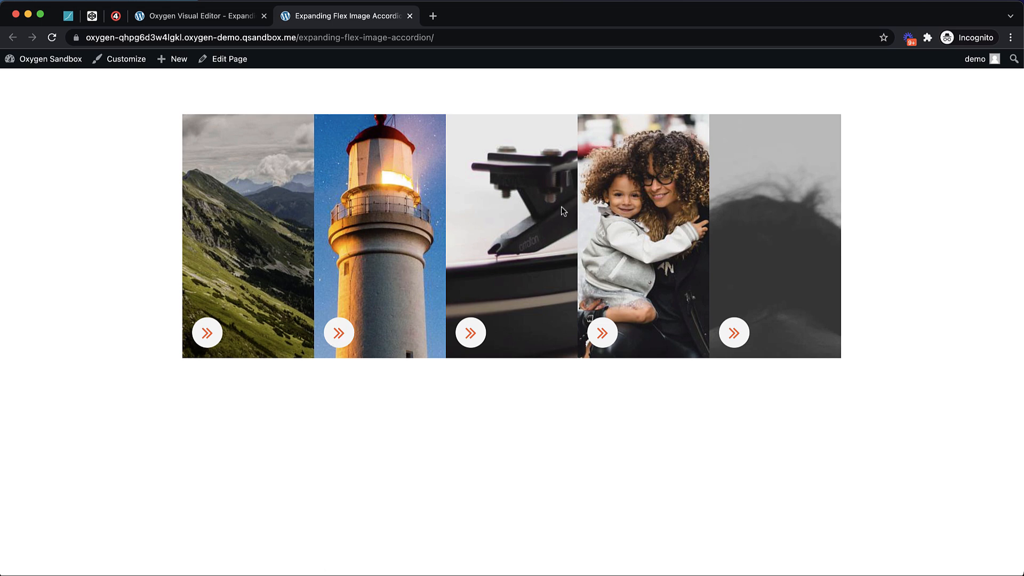
Step: Back in the editor, begin a CSS rule below the others with the selector .image-accordion__item:not(.image-accordion__item--active) .image-accordion__details
click(212, 24)
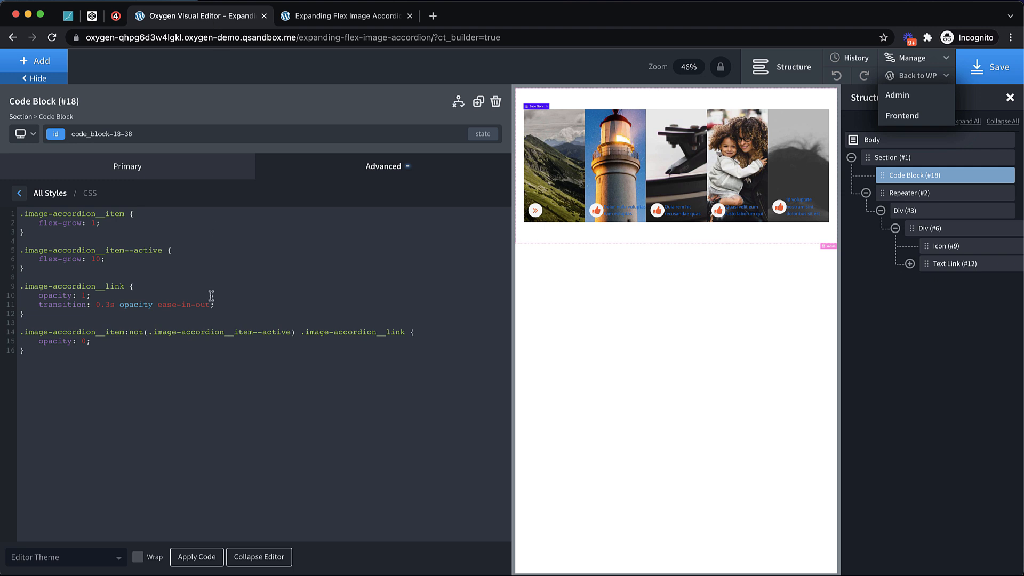
click(42, 353)
key(Return)
key(Return)
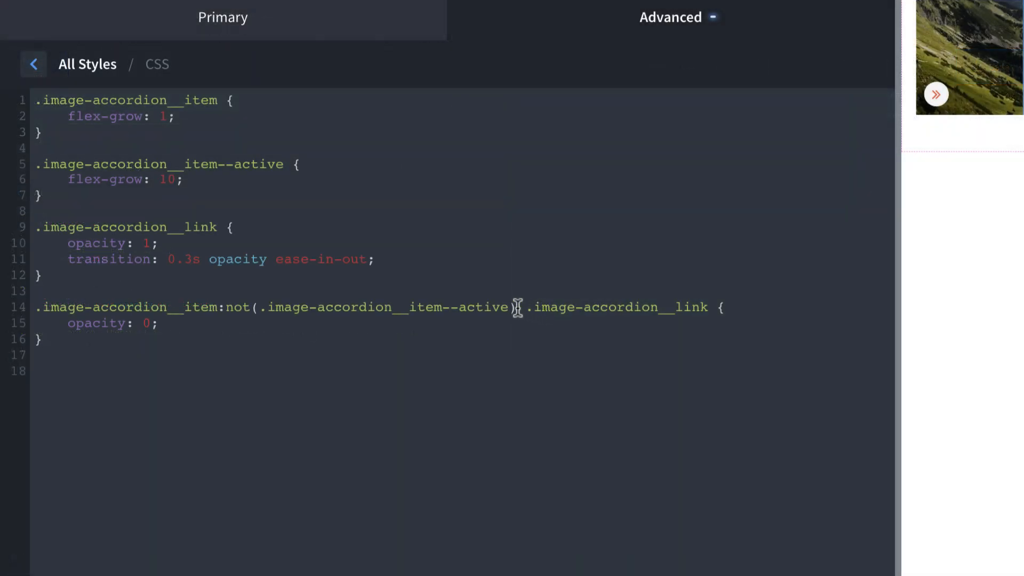
drag(517, 308, 34, 309)
key(ctrl+c)
click(59, 352)
key(Return)
key(ctrl+v)
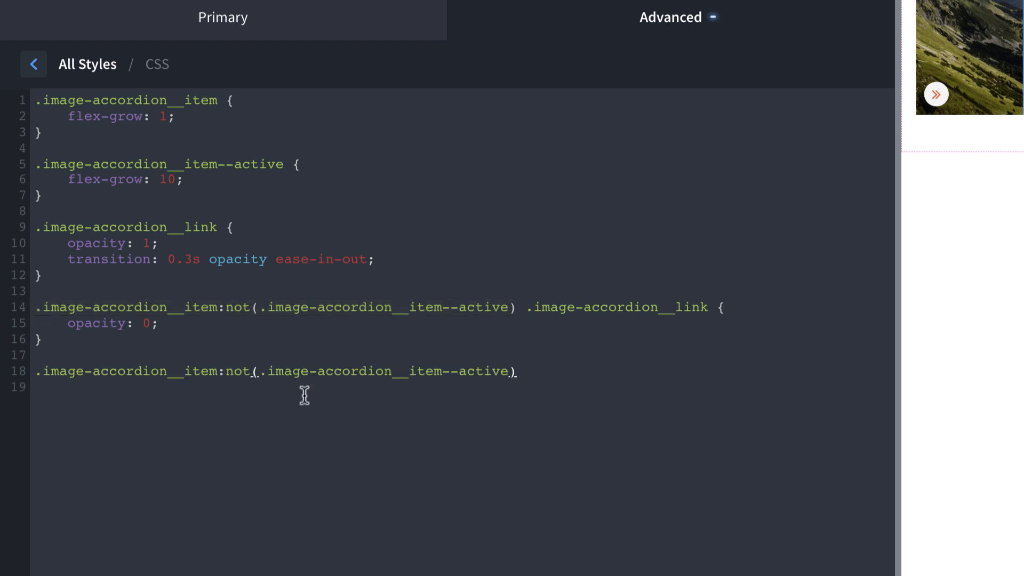
text(.image-accordion__)
text(details {)
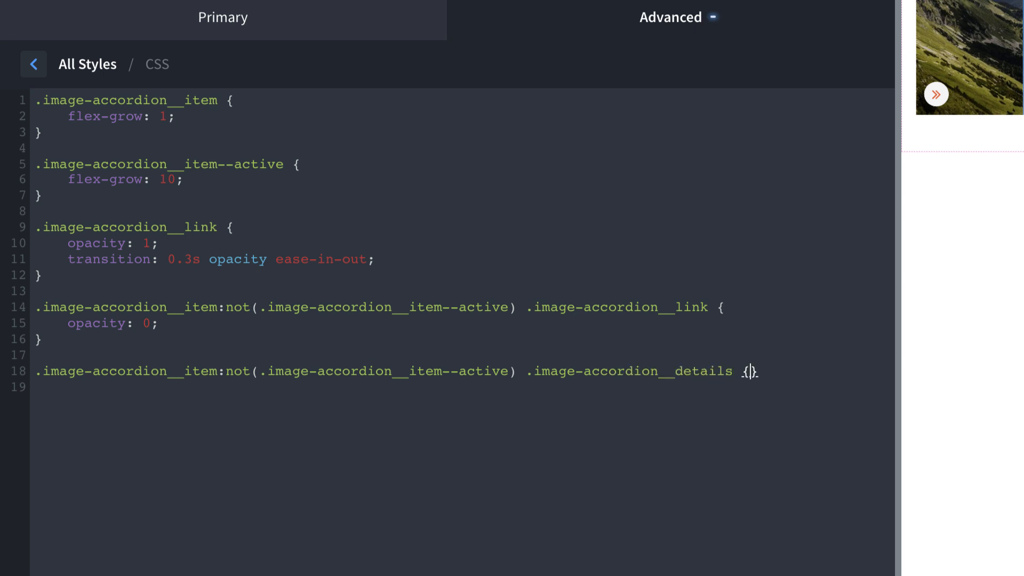
Step: Add pointer-events: none to the rule for details inside inactive items and set the code editor theme to dracula
key(Return)
text(pointer-events: n)
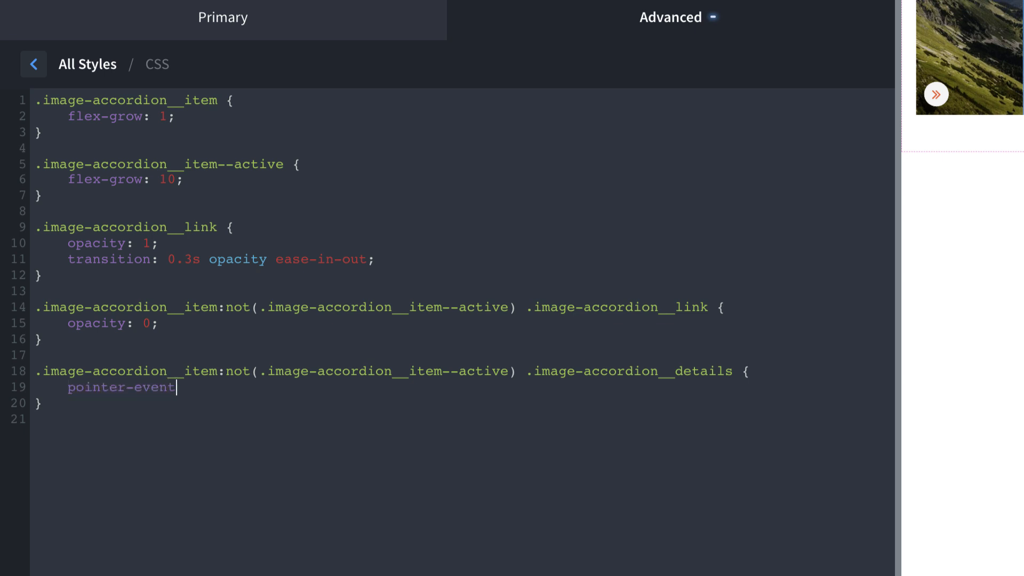
text(one;)
click(117, 575)
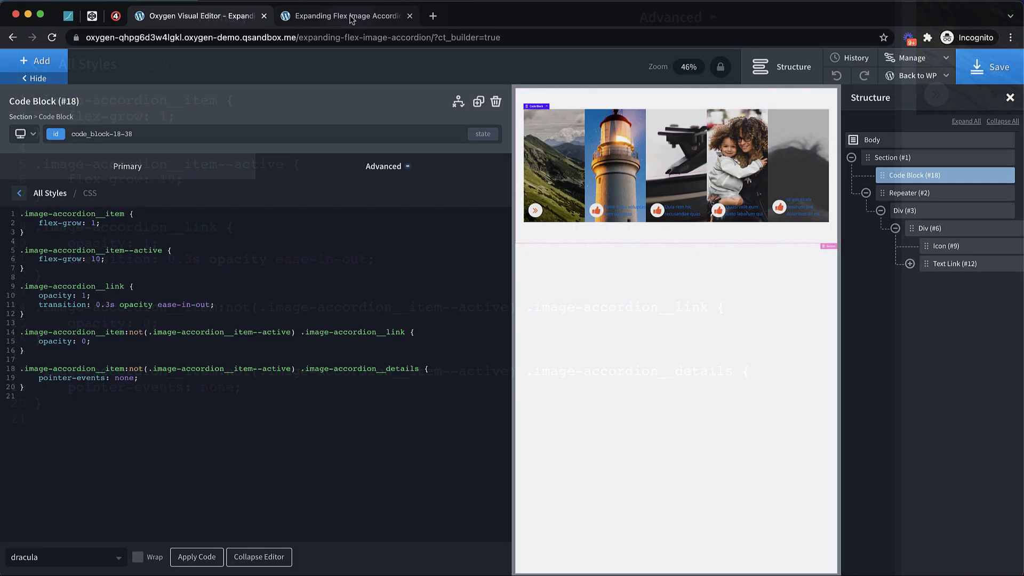
Step: Reload the frontend page to check the accordion, and return to the visual editor
click(350, 17)
click(51, 39)
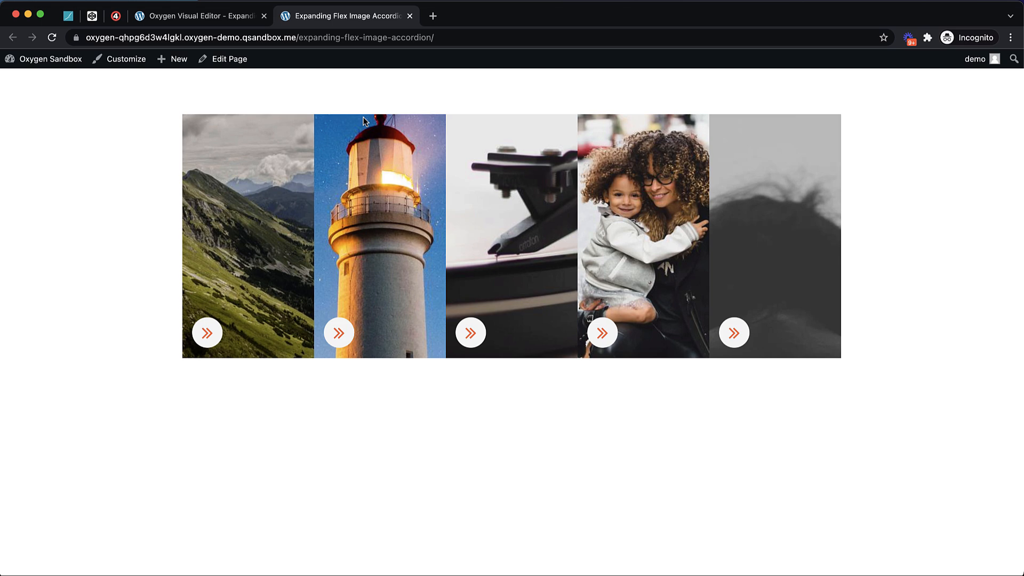
click(195, 17)
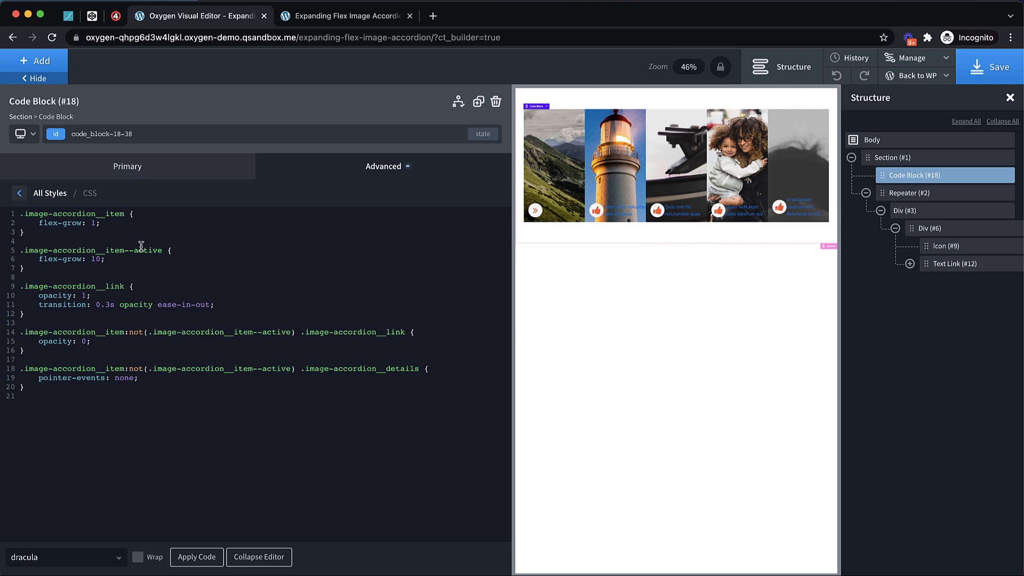
Step: In the code block's JavaScript, start var ready = (callback) { with the line if (document.readyState != "loading") callback();
click(19, 193)
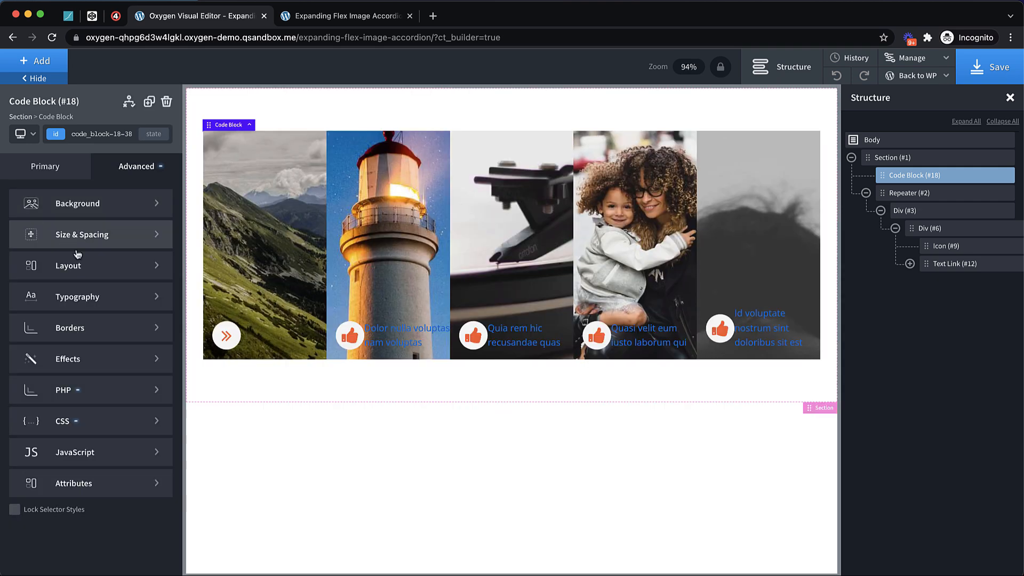
click(74, 452)
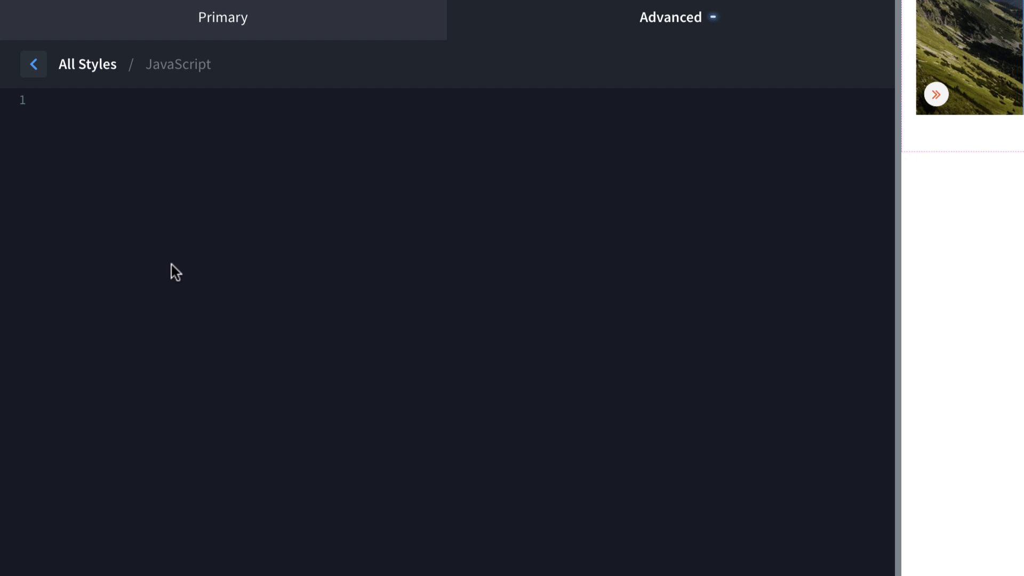
text(var ready = (callback) )
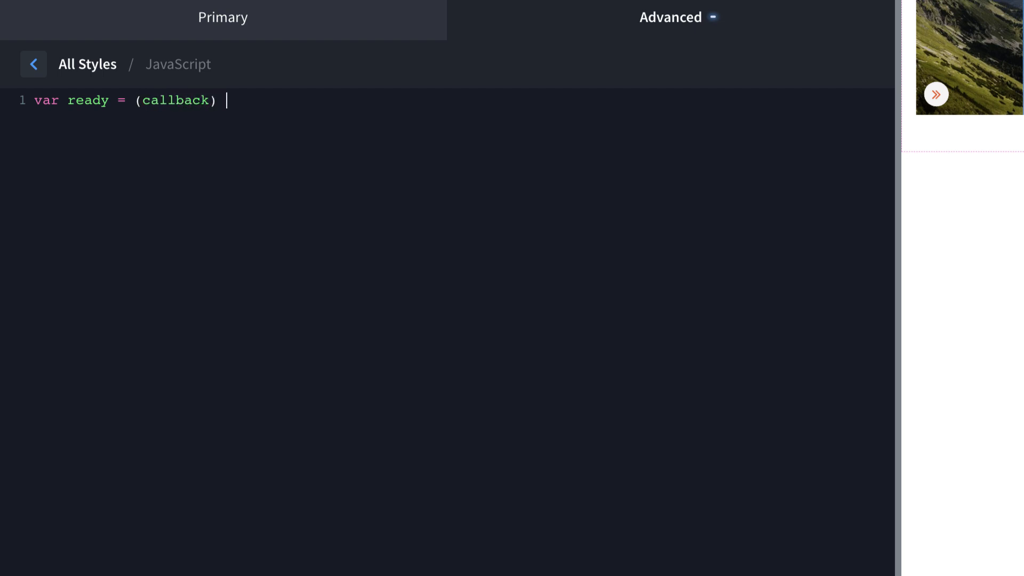
text({)
key(Return)
text(if (document.readyS)
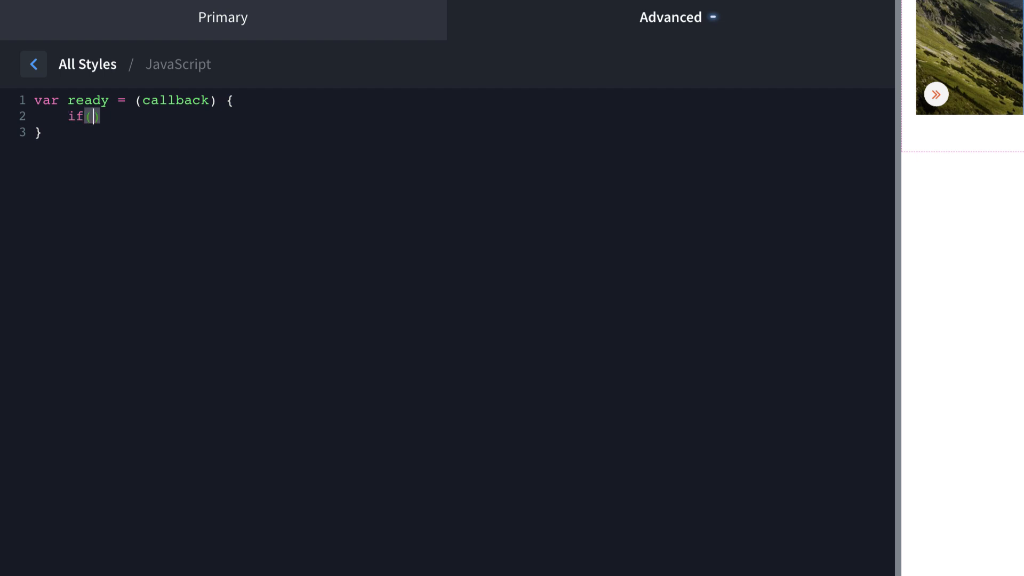
text(tate != "loadin)
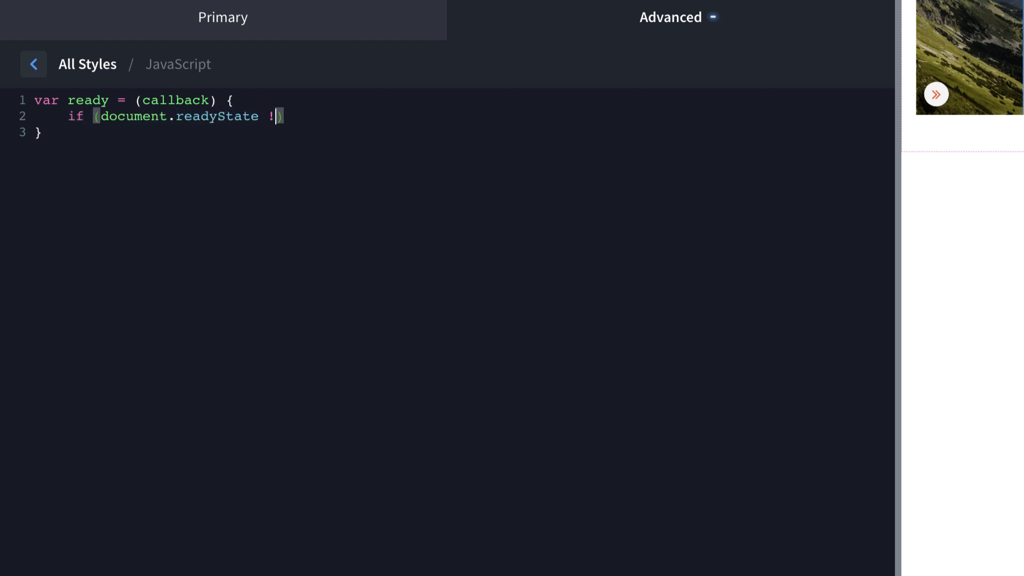
text(g") cal)
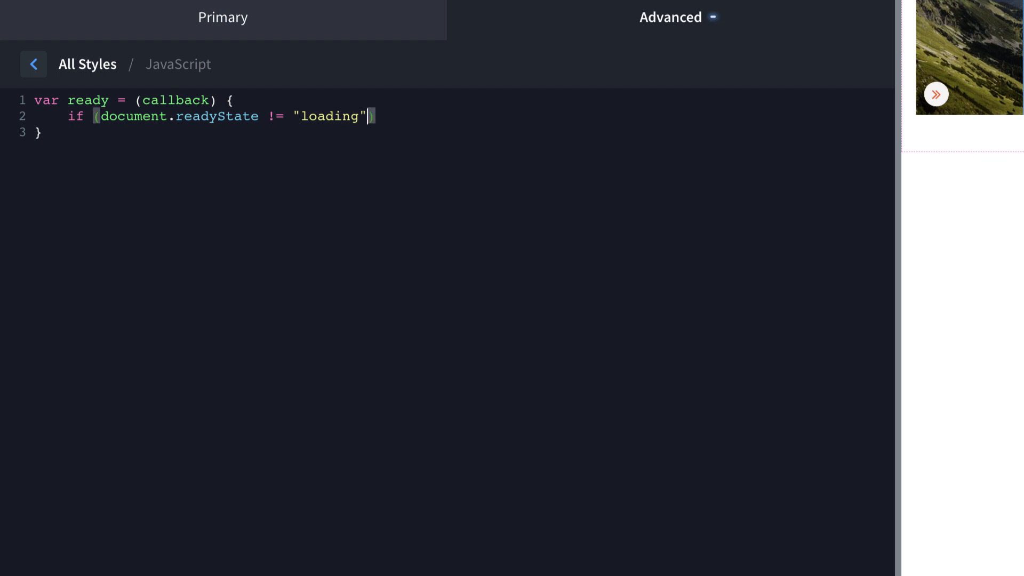
text(back();)
Step: Add the line else document.addEventListener("DOMContentLoaded", callback); to the ready function
key(Return)
text(else document.)
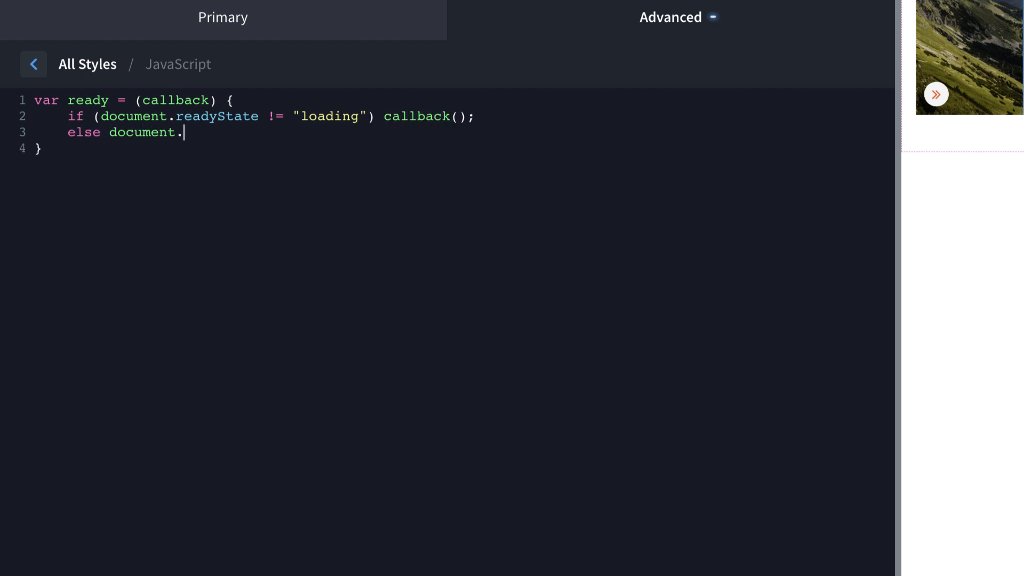
text(addEventListener("DOMContentL)
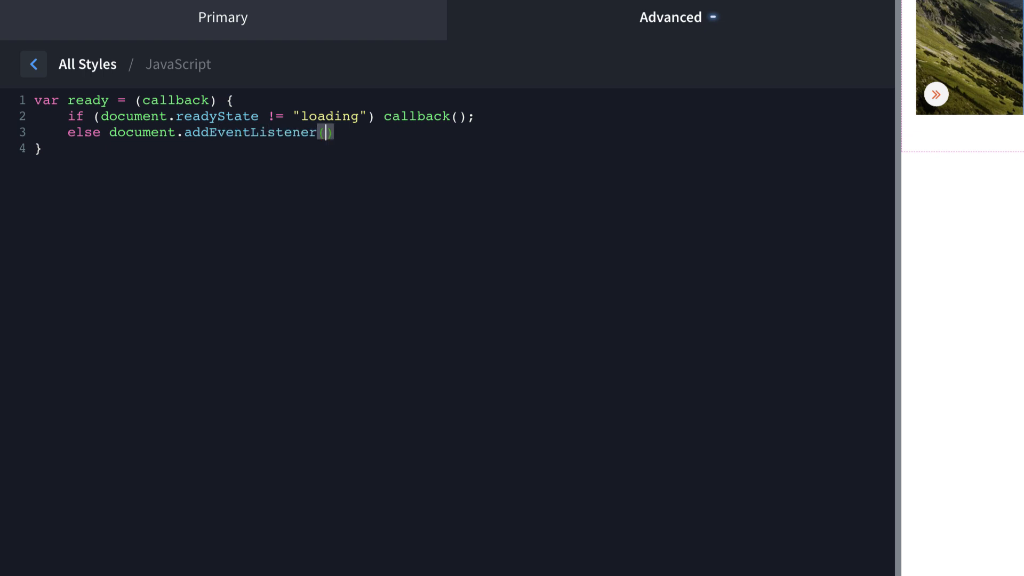
text(oaded", )
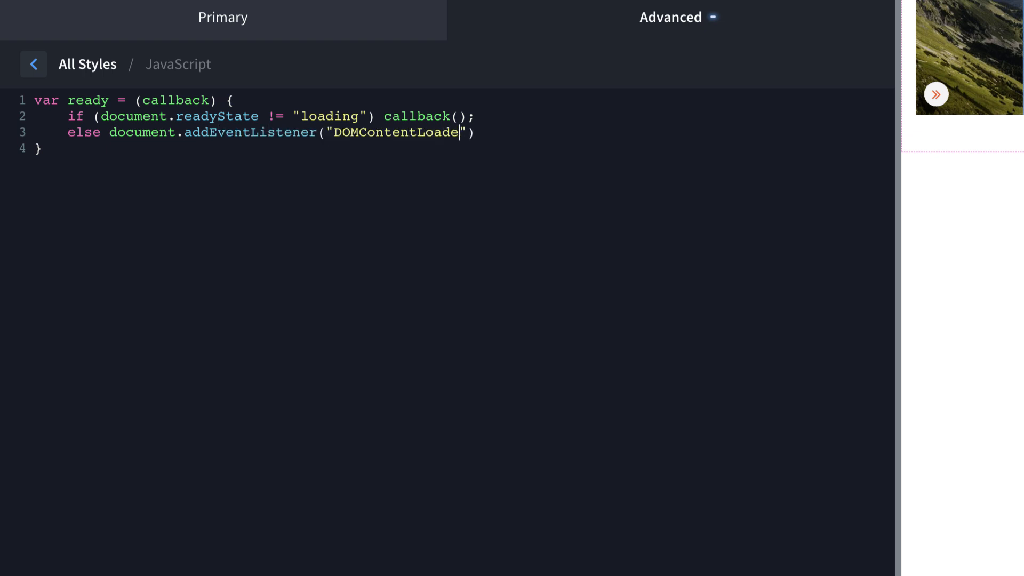
text(callback);)
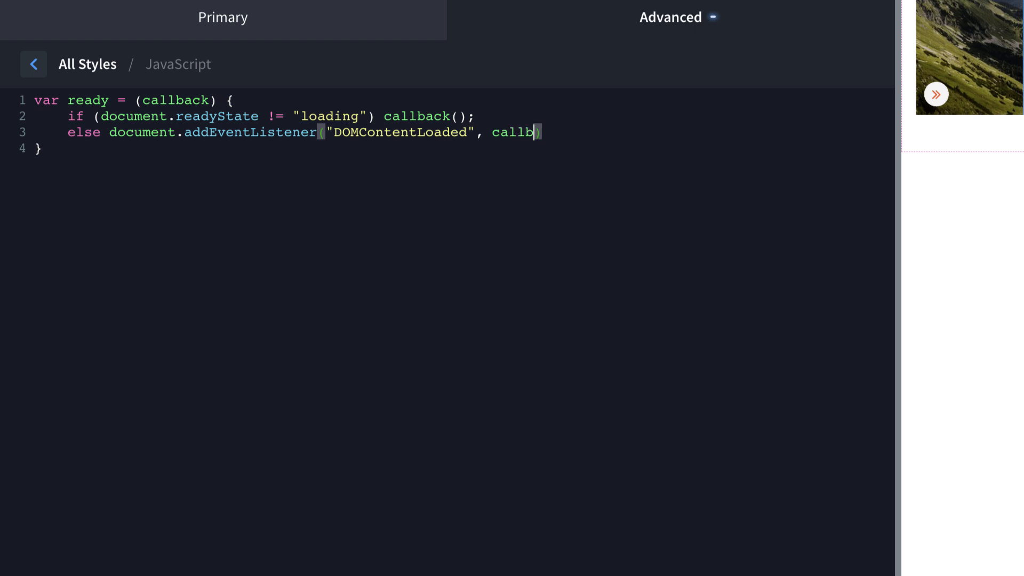
Step: Below the function, add a ready(() => { }) call containing if(window.angular) return;
key(Down)
key(Return)
key(Return)
text(ready)
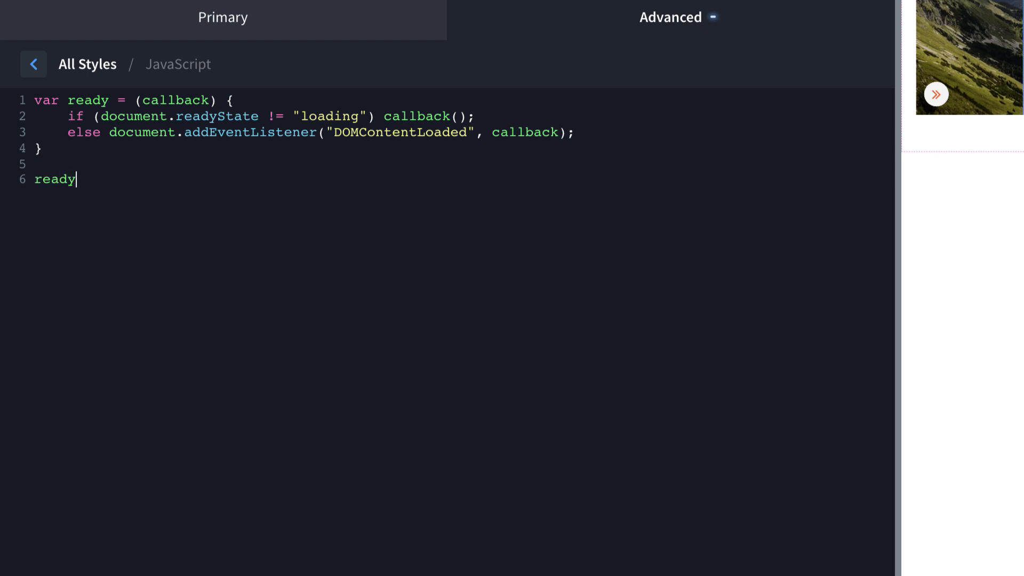
text((() => {)
key(Return)
text(if(window.angu)
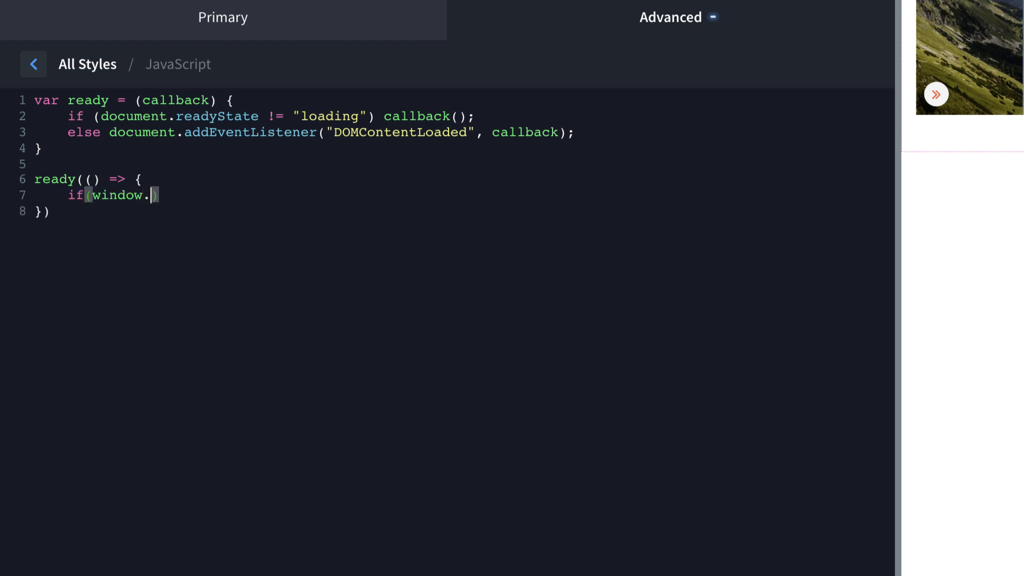
text(lar) return;)
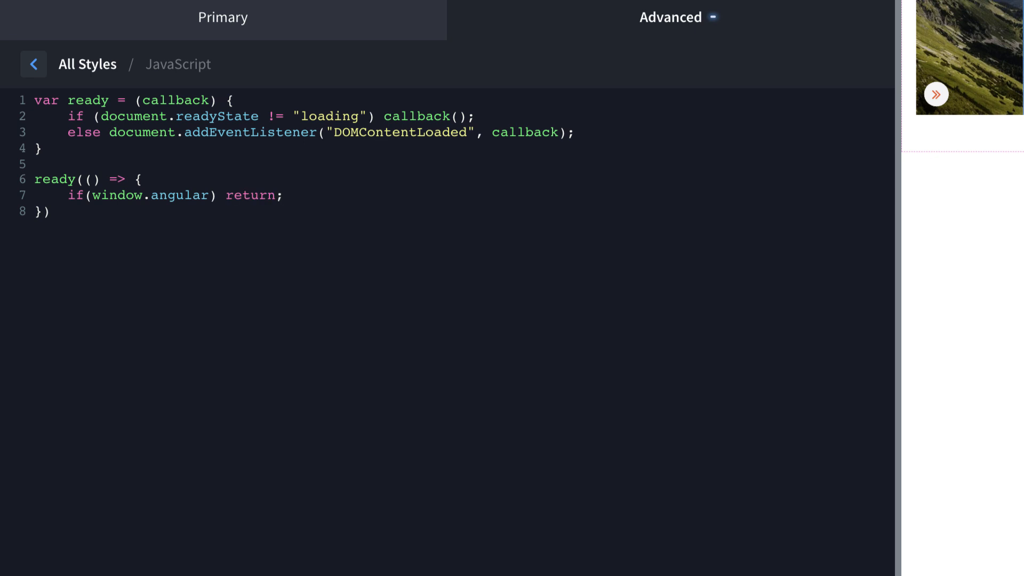
Step: Inside the ready call, add document.querySelectorAll('.image-accordion__item:first-child') after a blank line
key(Return)
key(Return)
text(document.querySelectorAll(')
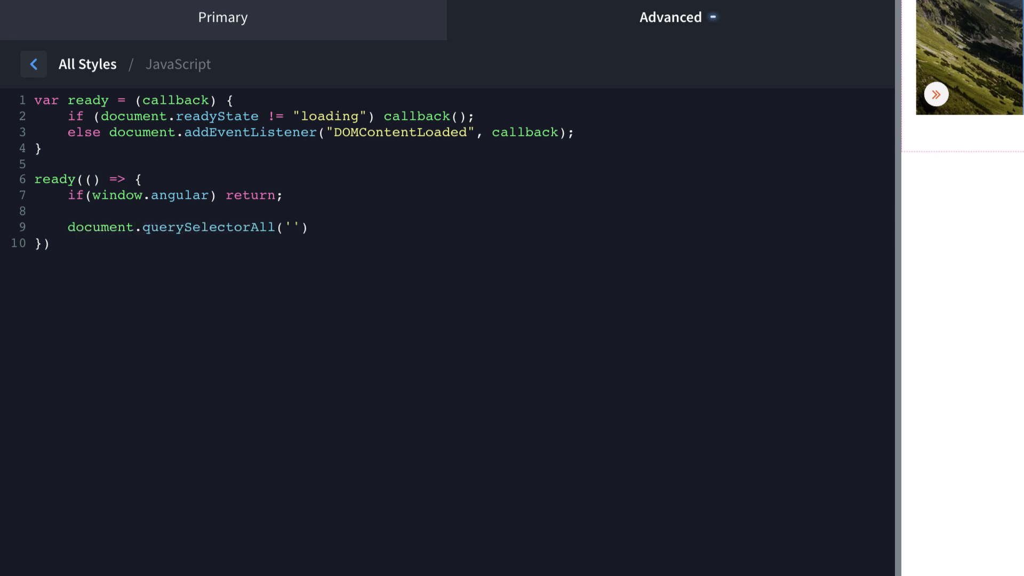
text(.)
text(image-accordion)
text(__item)
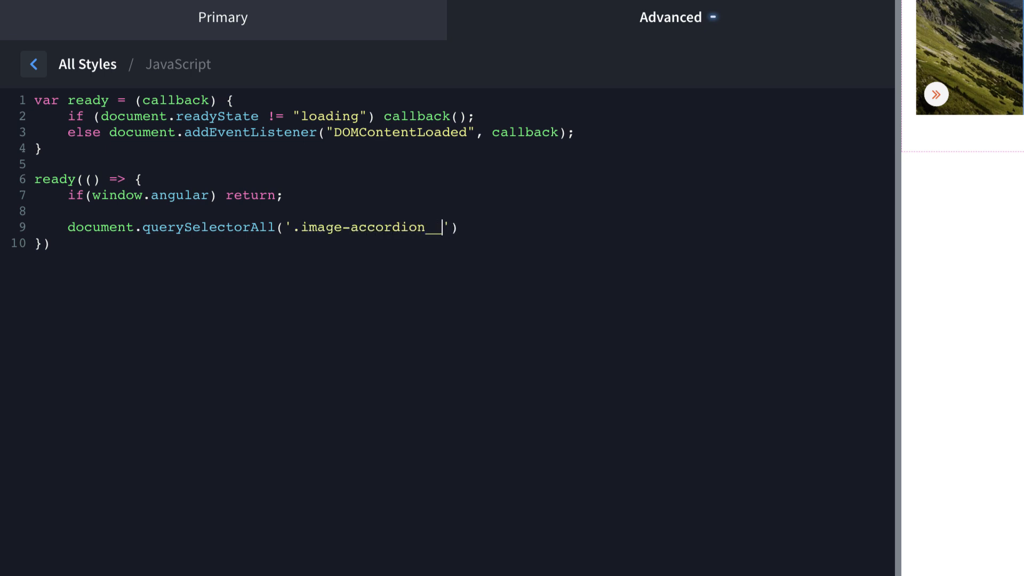
key(BackSpace)
key(BackSpace)
key(BackSpace)
text(i)
key(BackSpace)
text(tem:first-child)
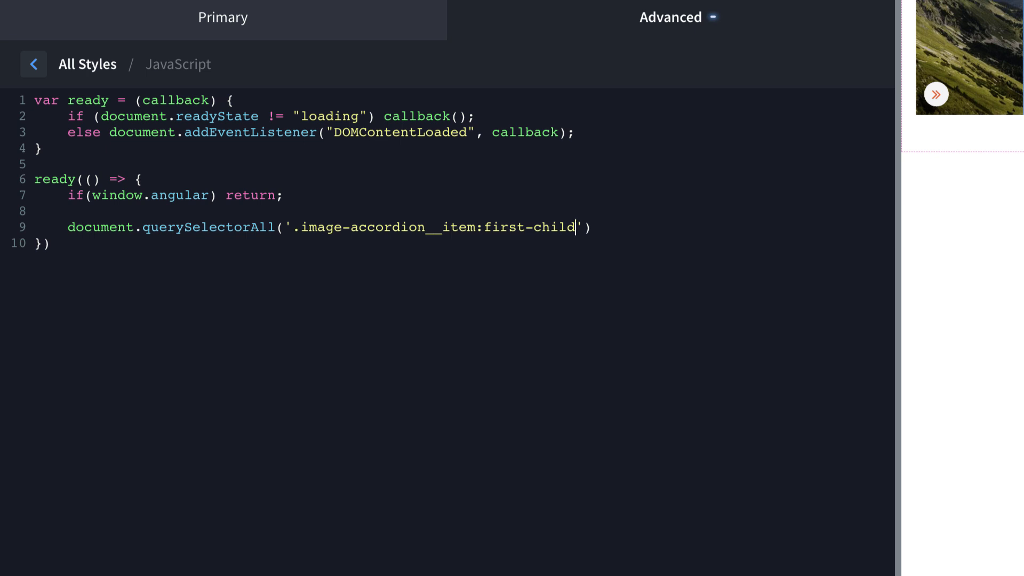
Step: Chain .forEach( first => { }) to the querySelectorAll call and open its body on a new line
click(593, 227)
text(.)
text(forEach()
text( first =>)
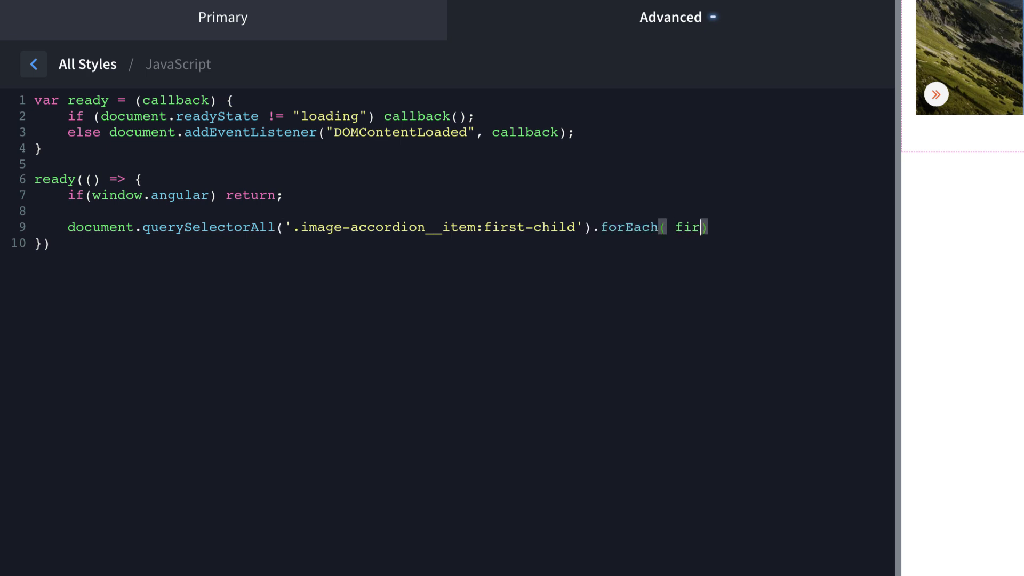
text( {)
key(Return)
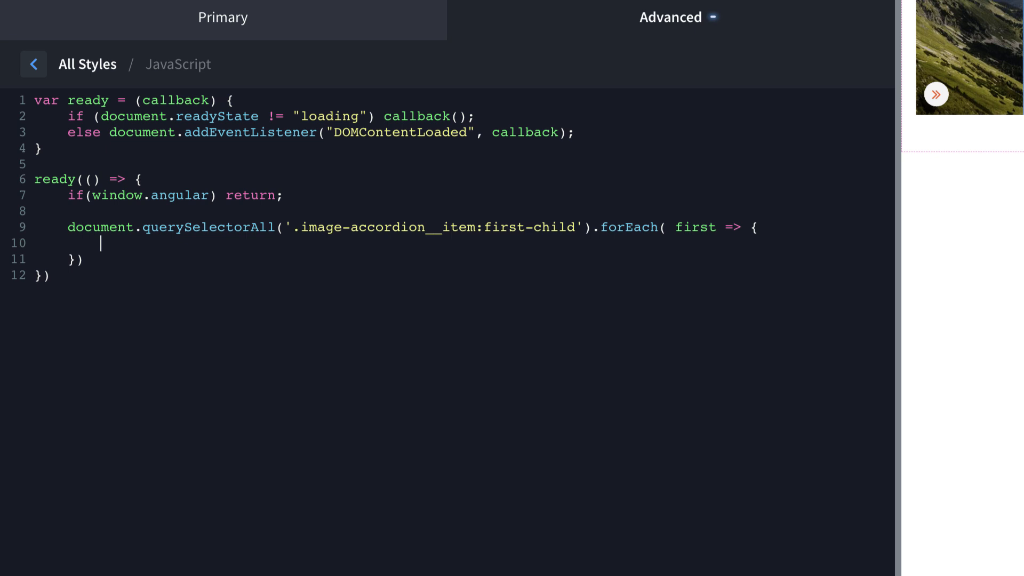
Step: Add first.classList.add('.image-accordion__item--active'); inside the forEach loop body
text(first.)
text(classList.add)
text(('.)
text(image-accordion)
text(__)
text(item--acti)
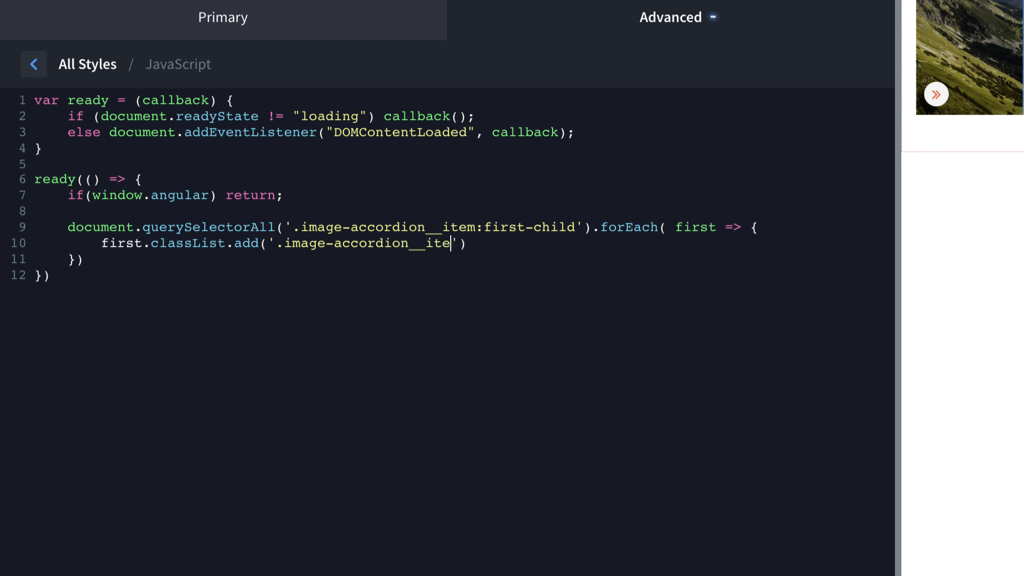
text(ve');)
click(93, 260)
click(71, 276)
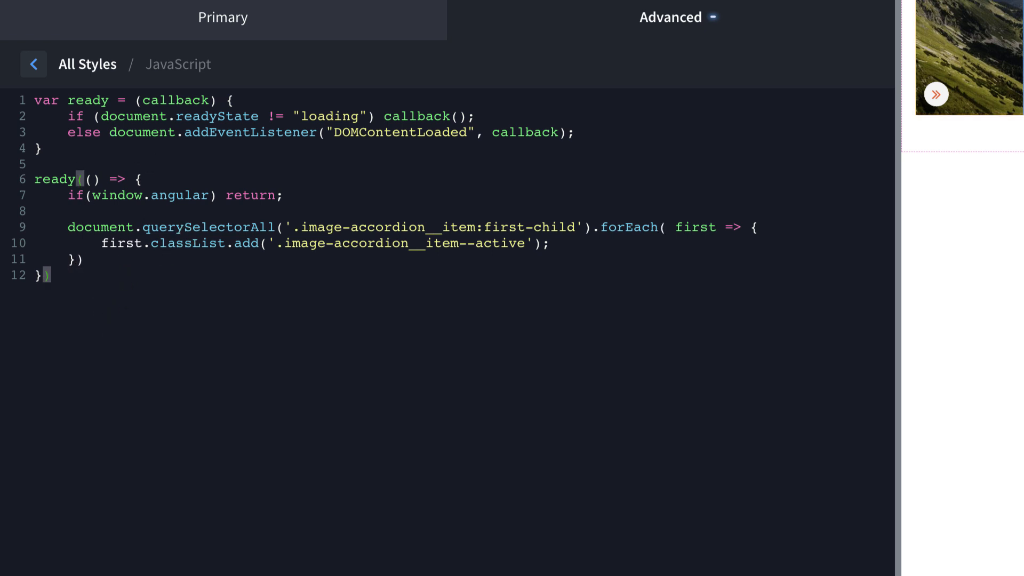
Step: Insert the missing => after (callback) in the ready function definition and save the page
key(ctrl+s)
click(230, 100)
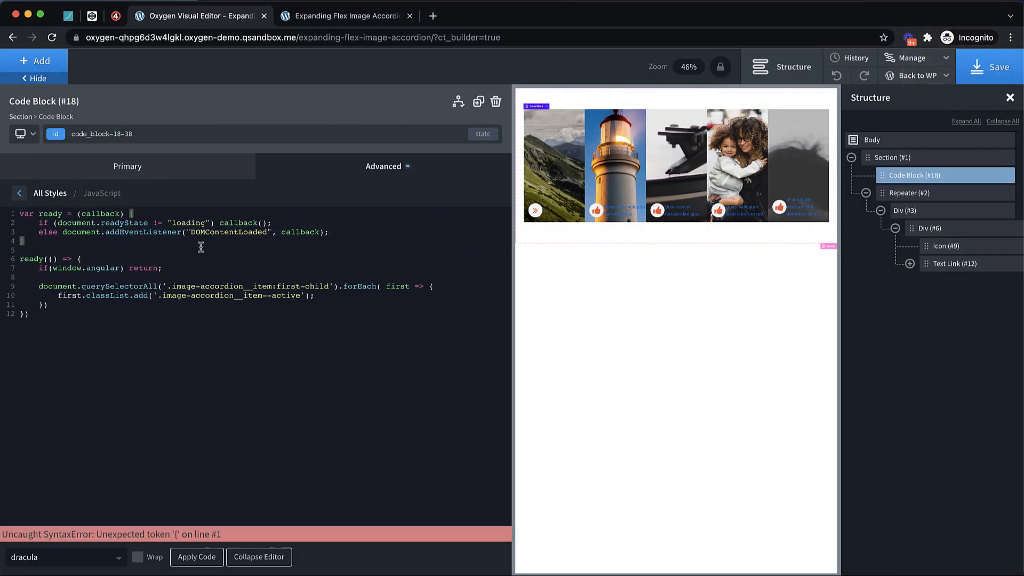
text(=>)
click(990, 66)
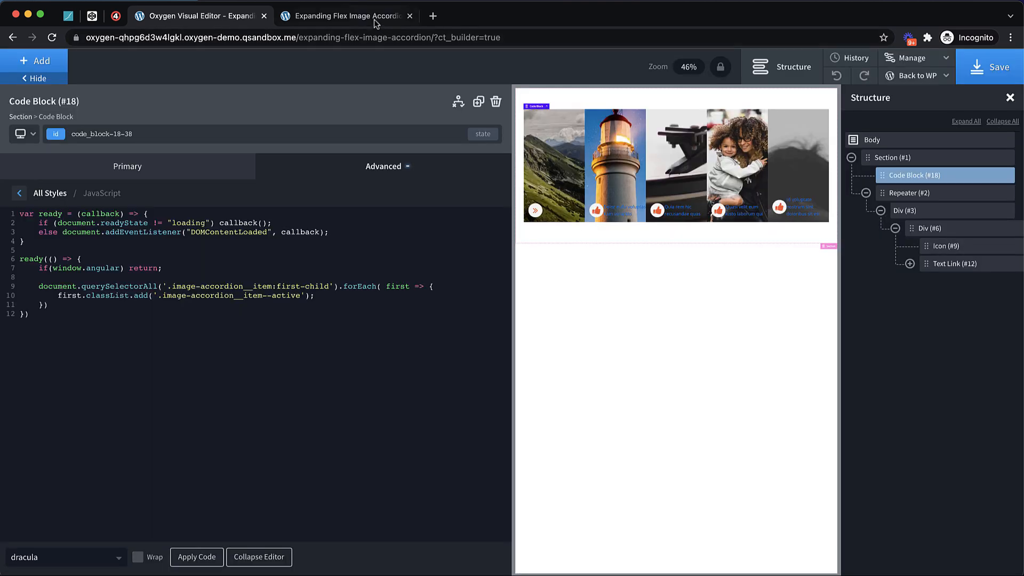
Step: Reload the frontend page to check whether the first accordion item is active
click(374, 18)
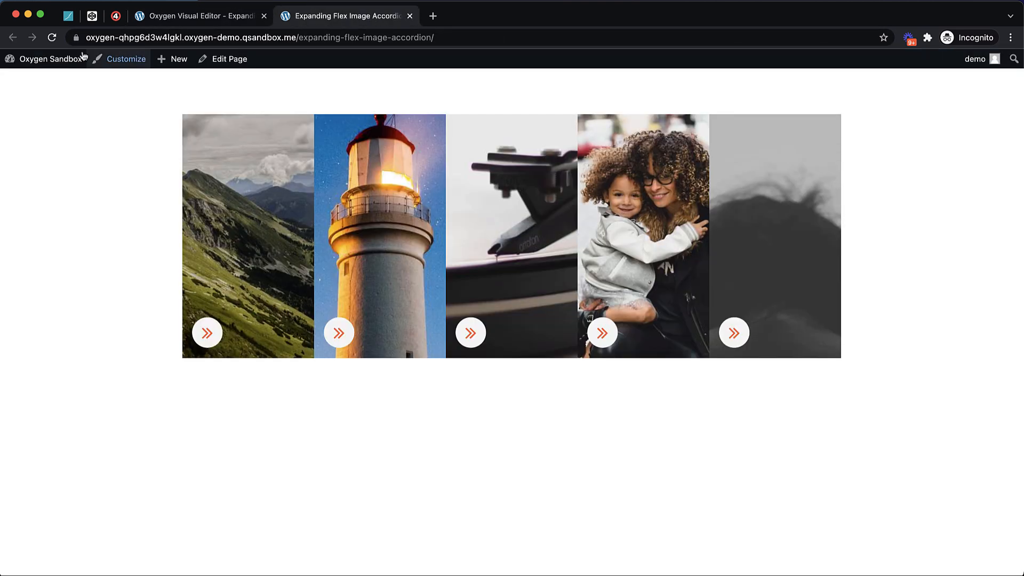
click(51, 38)
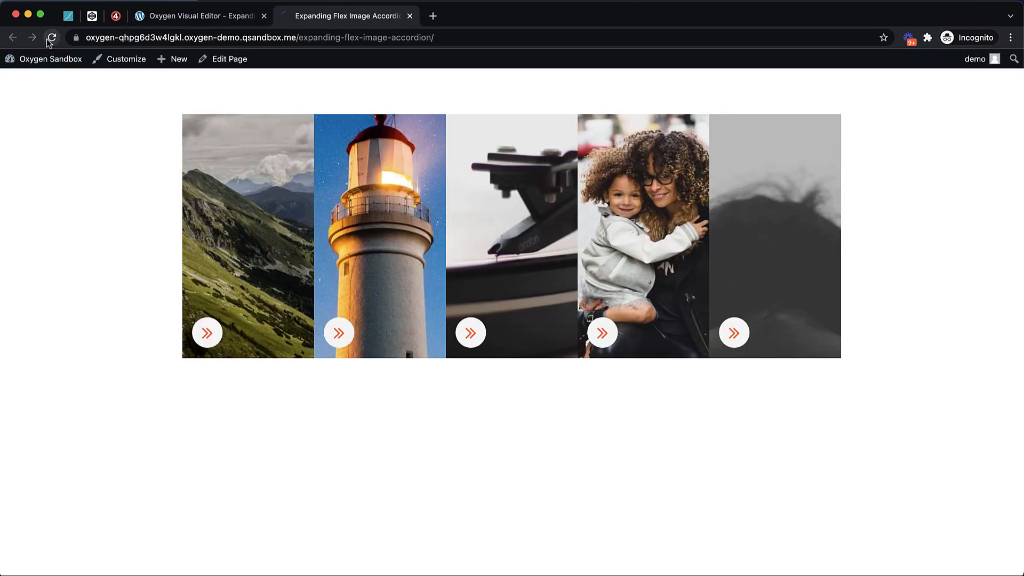
Step: Inspect the first accordion item's classes, remove the leading dot from the class name in first.classList.add, and save the page
right_click(200, 137)
click(230, 303)
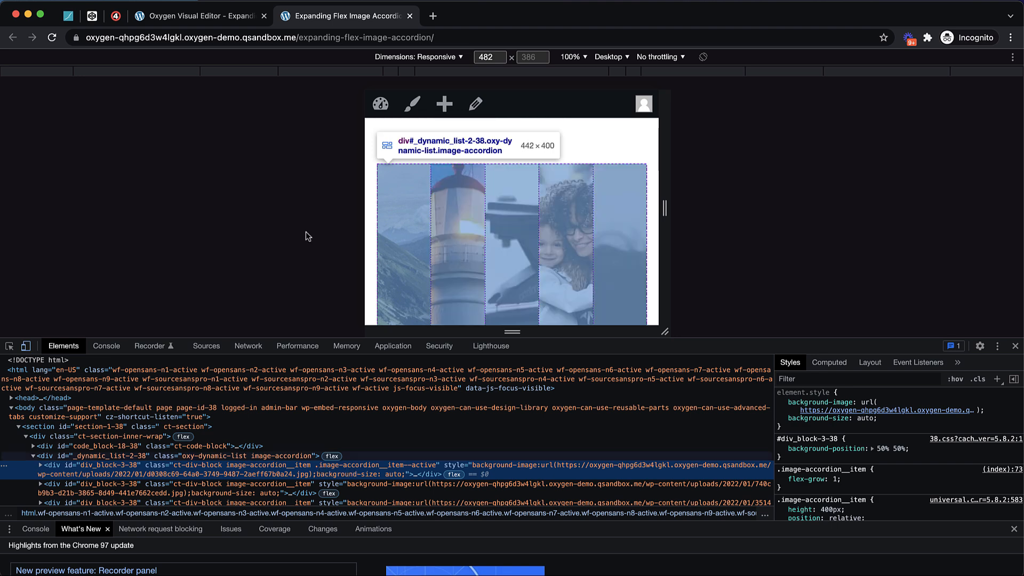
click(235, 21)
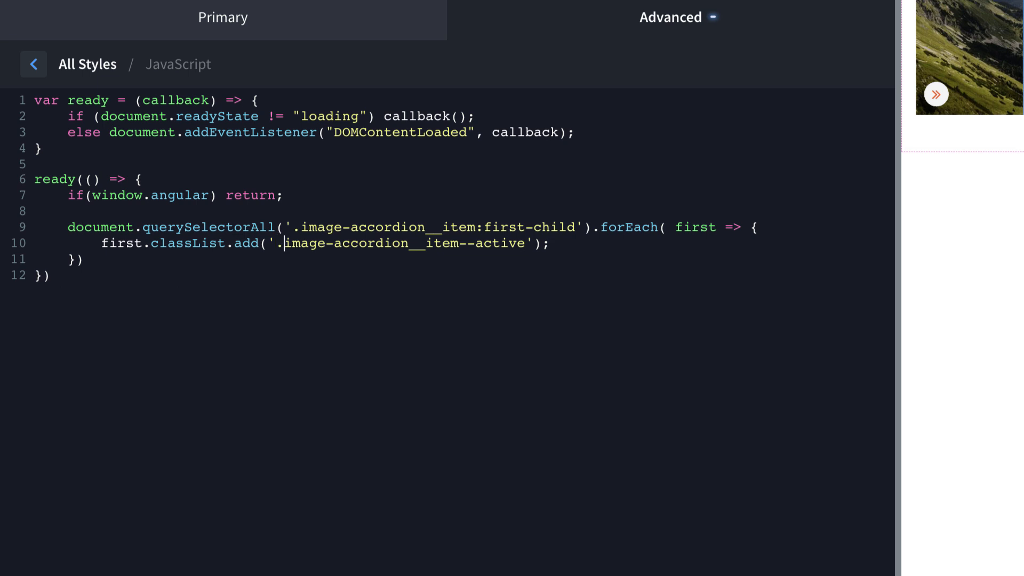
key(BackSpace)
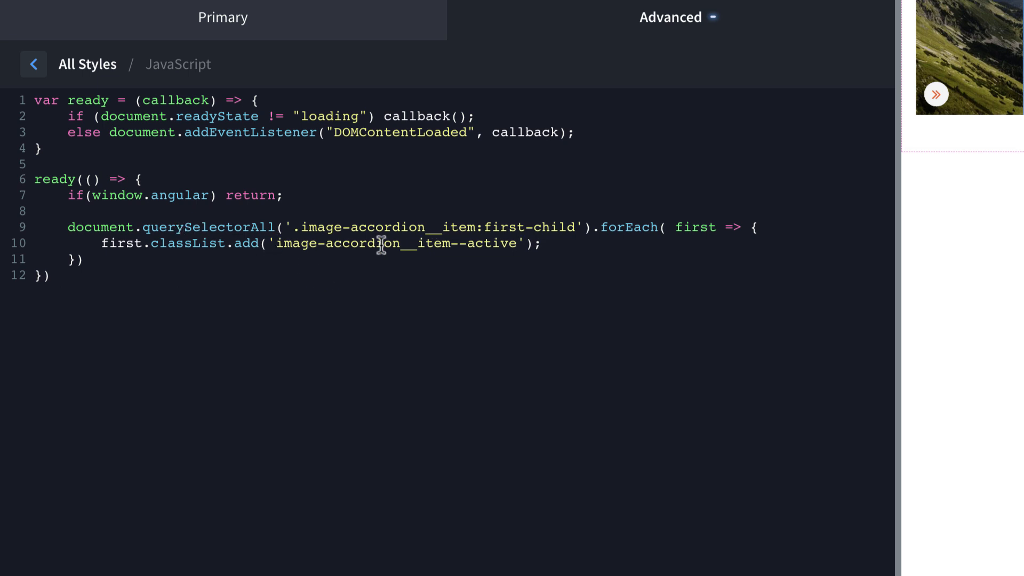
key(super+s)
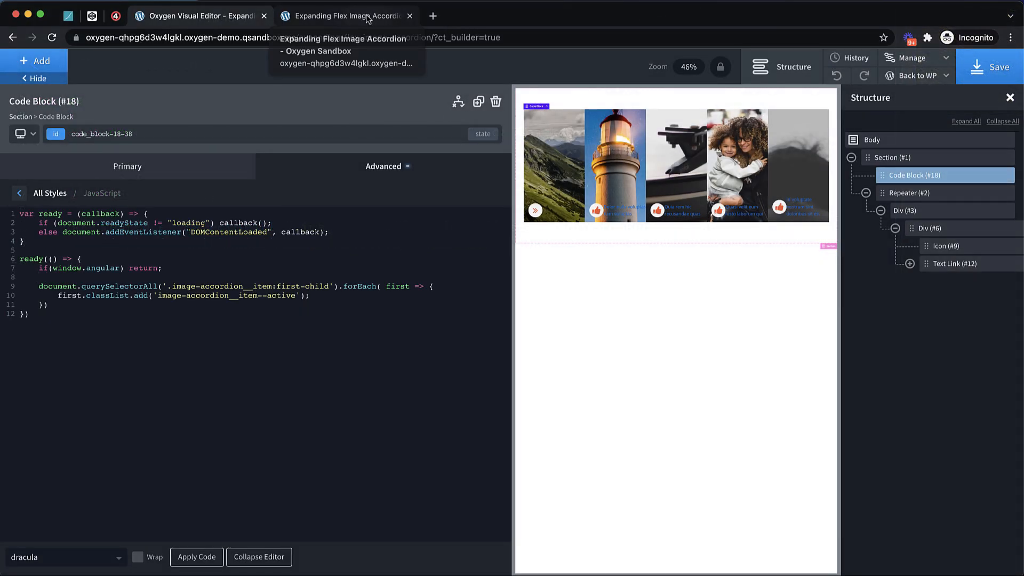
Step: Reload the frontend page to check the first item's active state, and close the developer tools
click(367, 16)
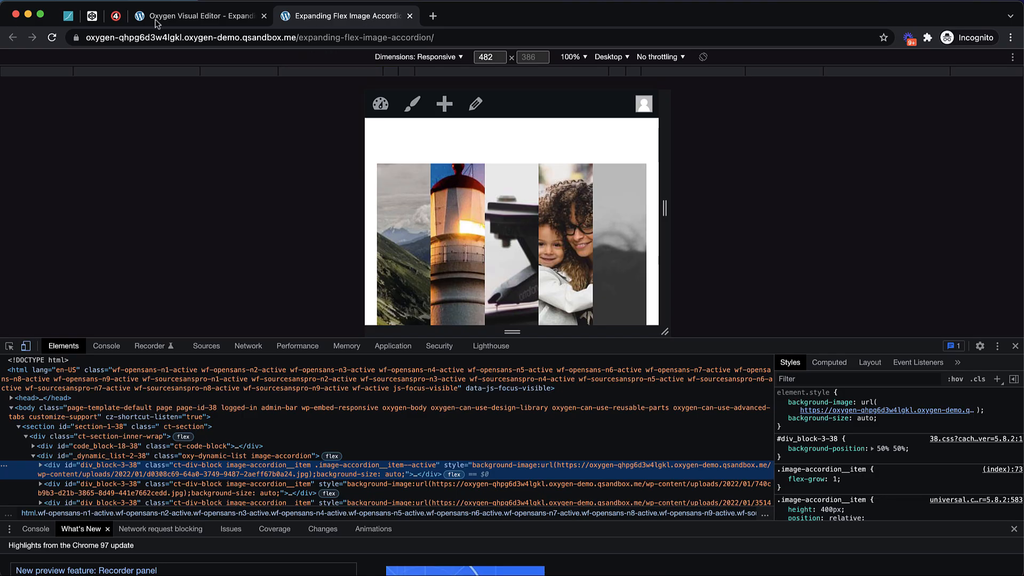
key(super+r)
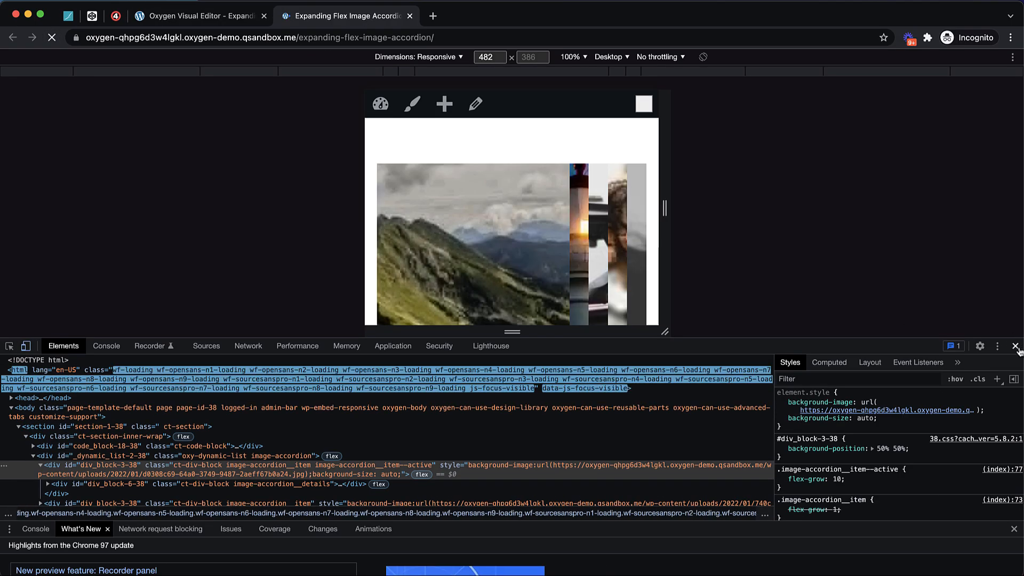
click(1017, 347)
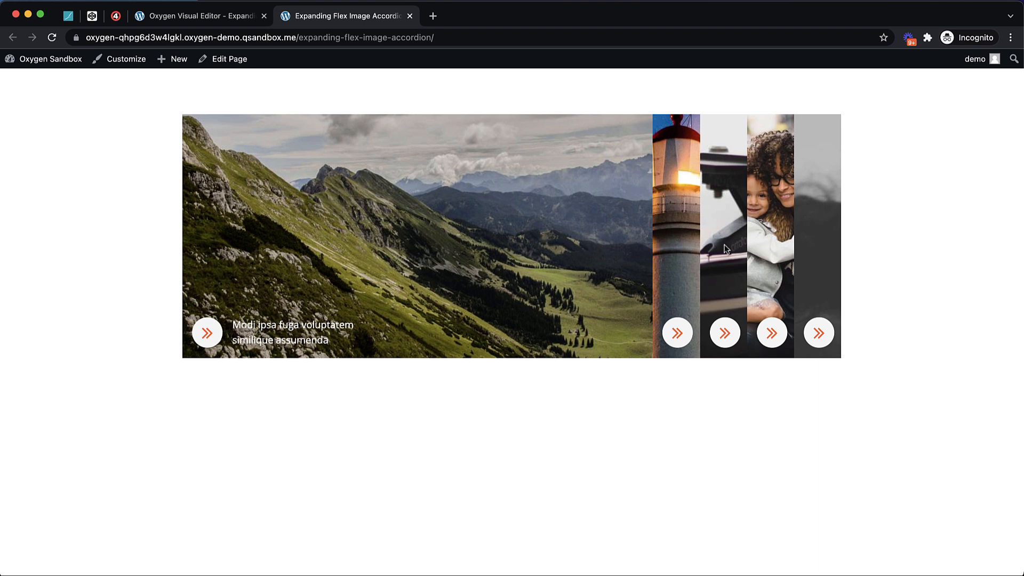
Step: Below the ready block in the code block's JavaScript, add document.querySelectorAll('.image-accordion__item').forEach( item => { }) with its body opened
click(198, 24)
click(85, 276)
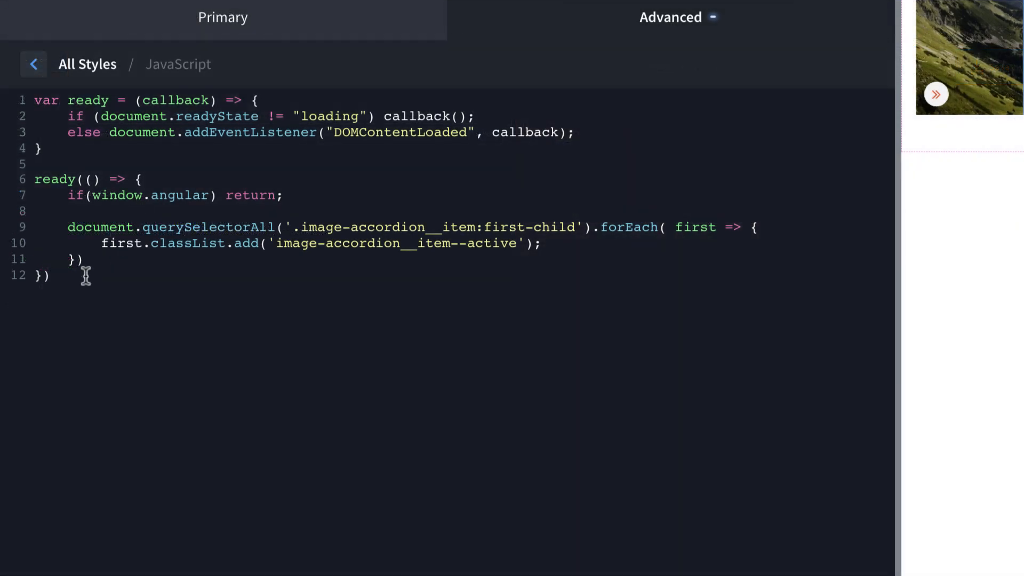
key(Return)
key(Return)
text(document.querySelec)
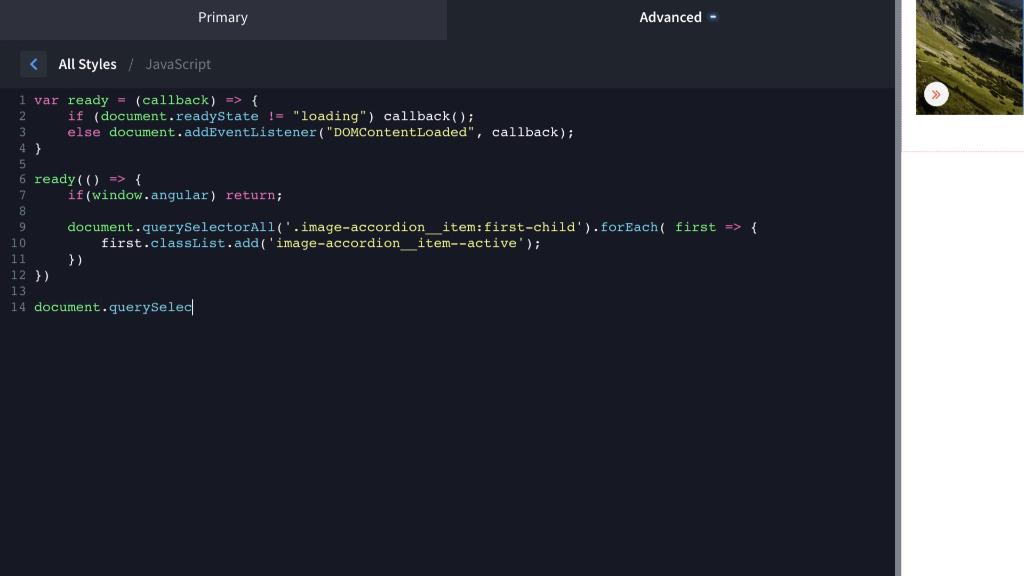
text(torAll('.image-ac)
text(cordion__i)
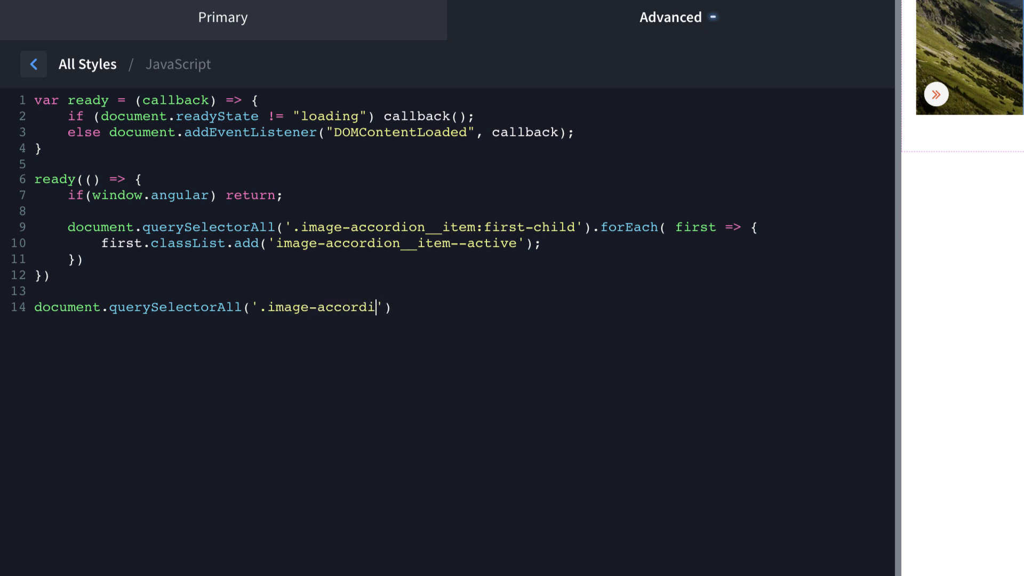
text(tem').forEach()
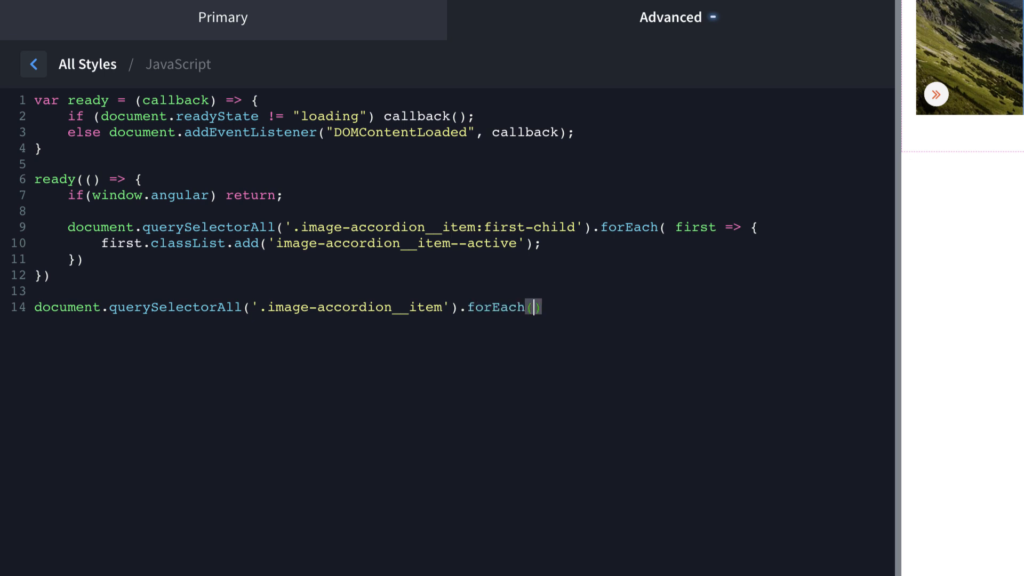
text( item => {)
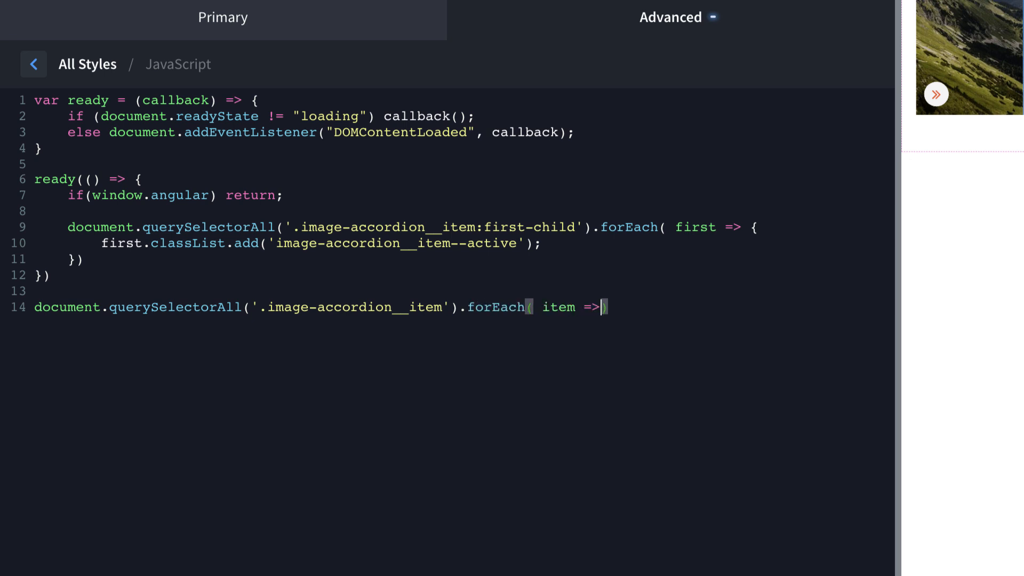
key(Return)
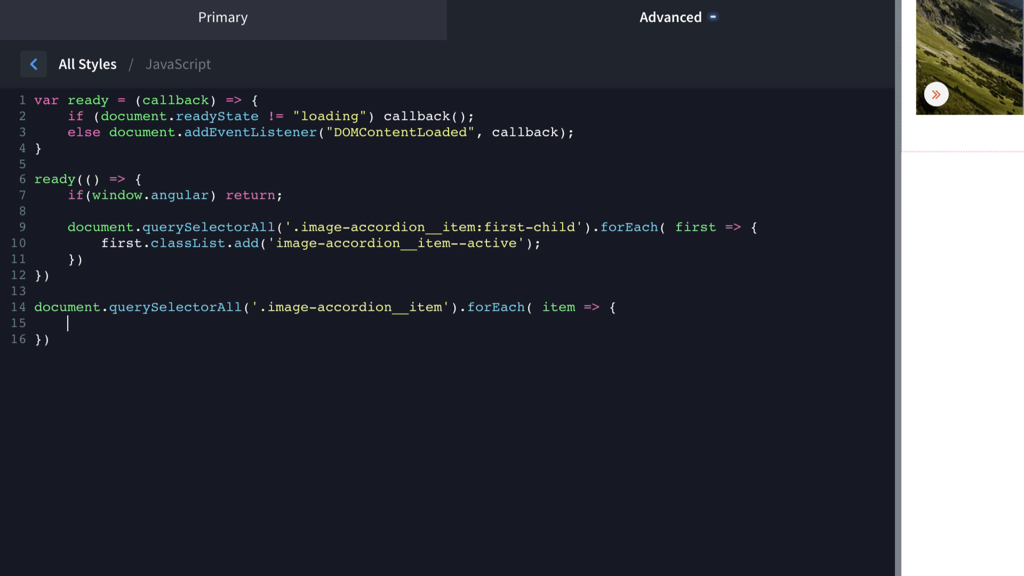
Step: Add the guard if( window.angular ) return; at the start of the item loop, followed by a blank line
key(Return)
key(BackSpace)
key(BackSpace)
text(if( window.angular ) return;)
key(Return)
key(Return)
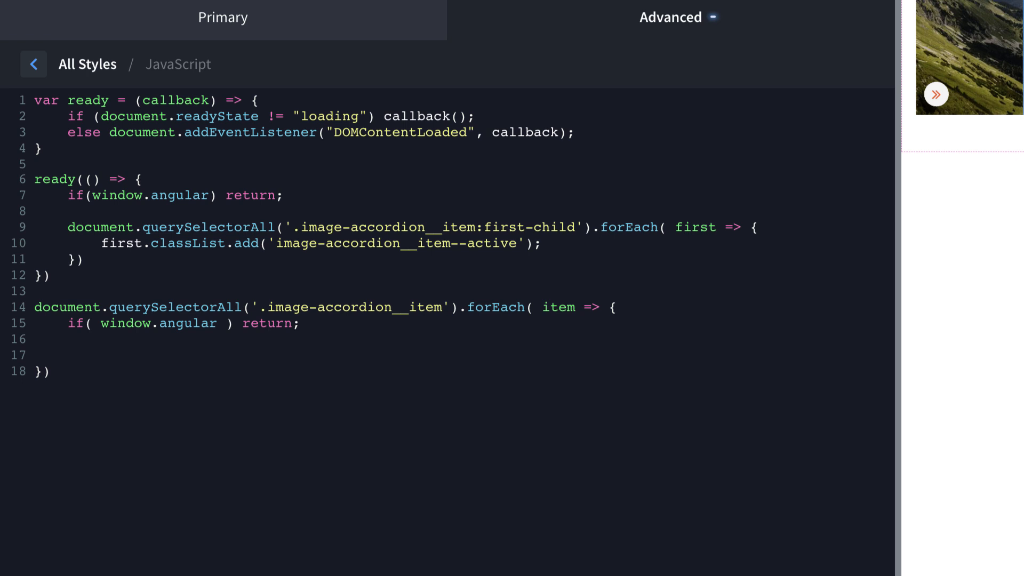
Step: Add item.addEventListener('click', (event) => { }) inside the item loop and open its body on a new line
text(item.addEventList)
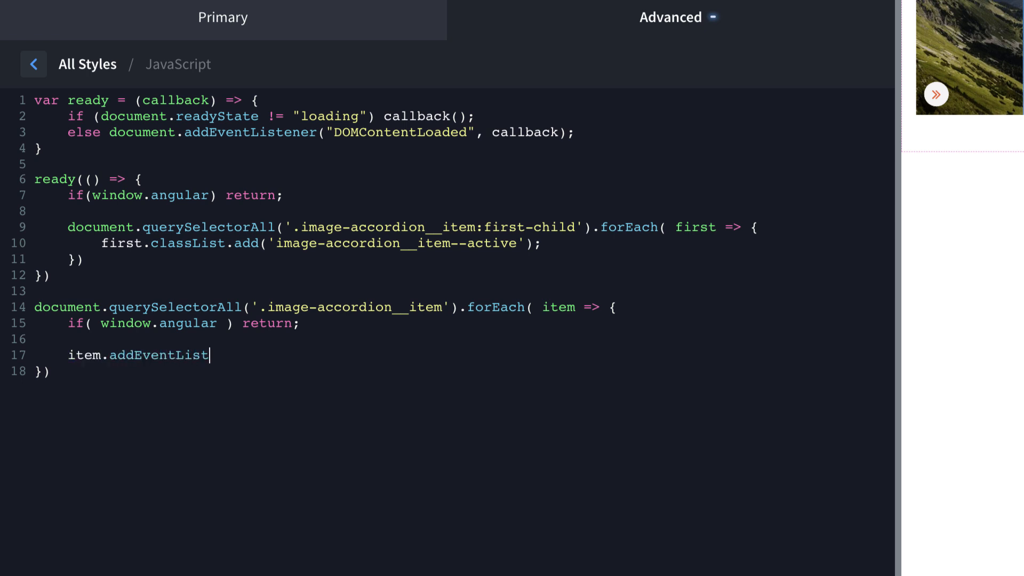
text(ener('click', ()
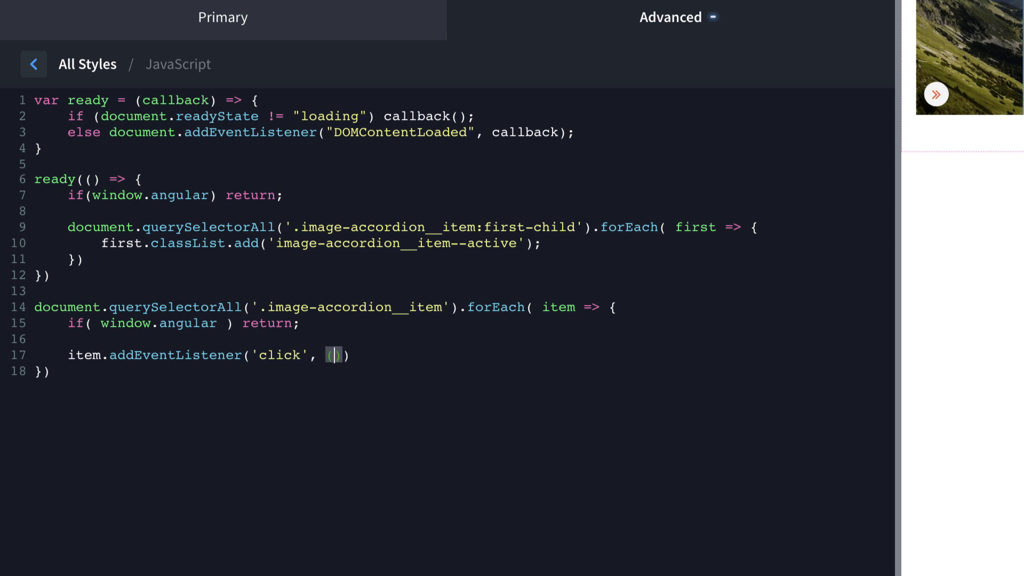
text(event) =)
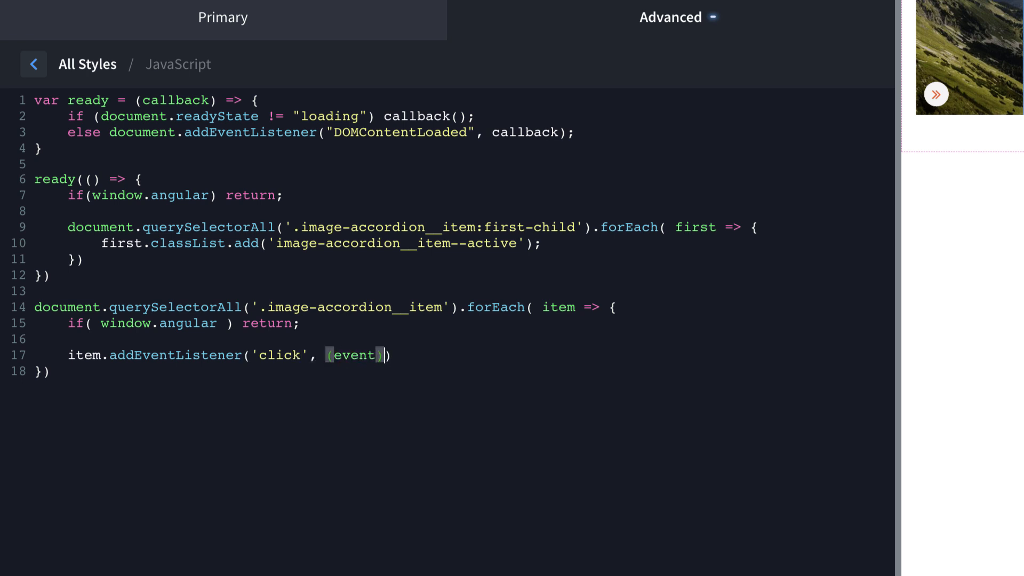
text(> {)
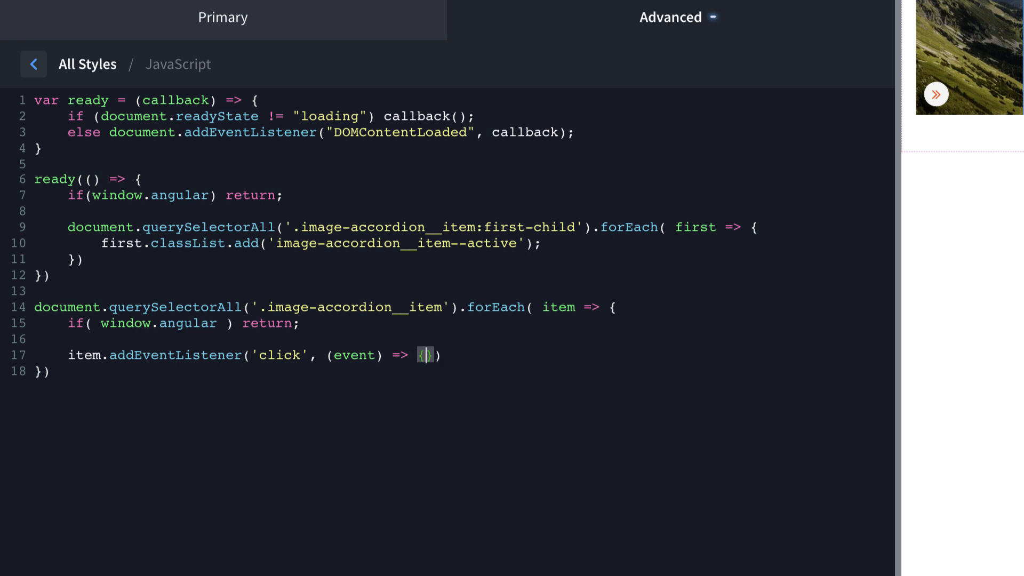
key(Return)
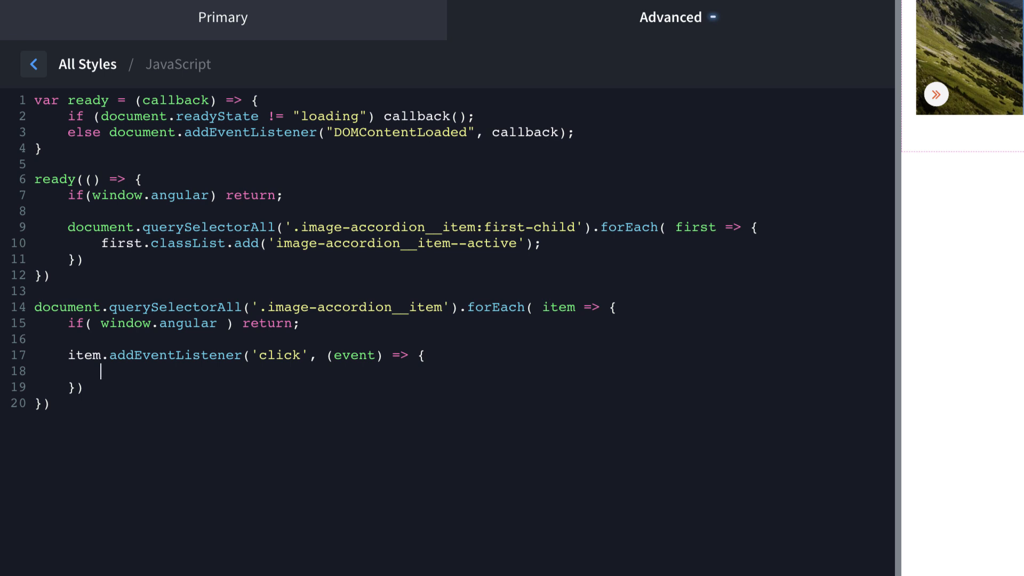
Step: In the click handler, write event.target.parentElement.querySelector('.image-accordion__item--active') to find the currently active item
text(event.target)
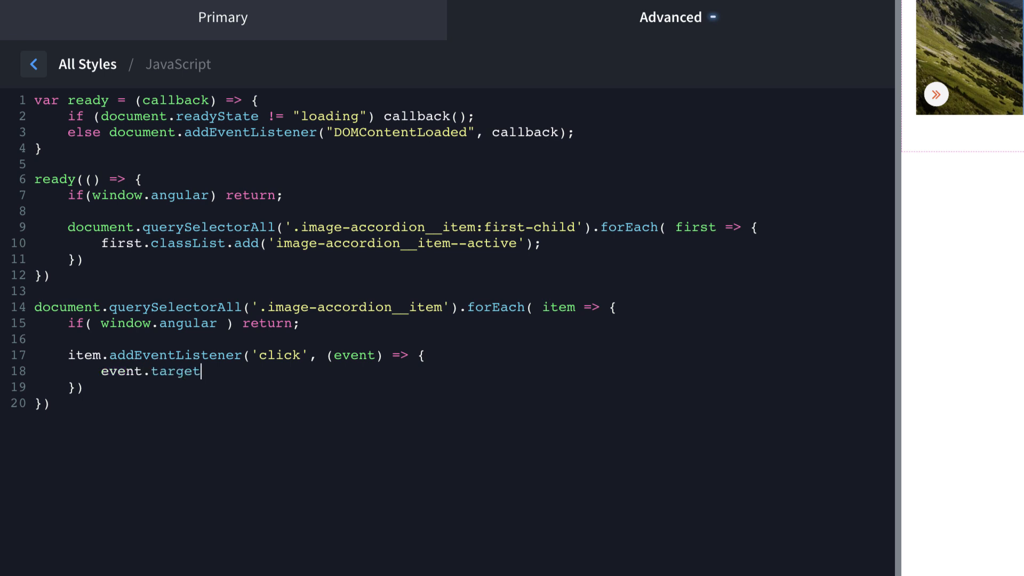
text(.parentElement)
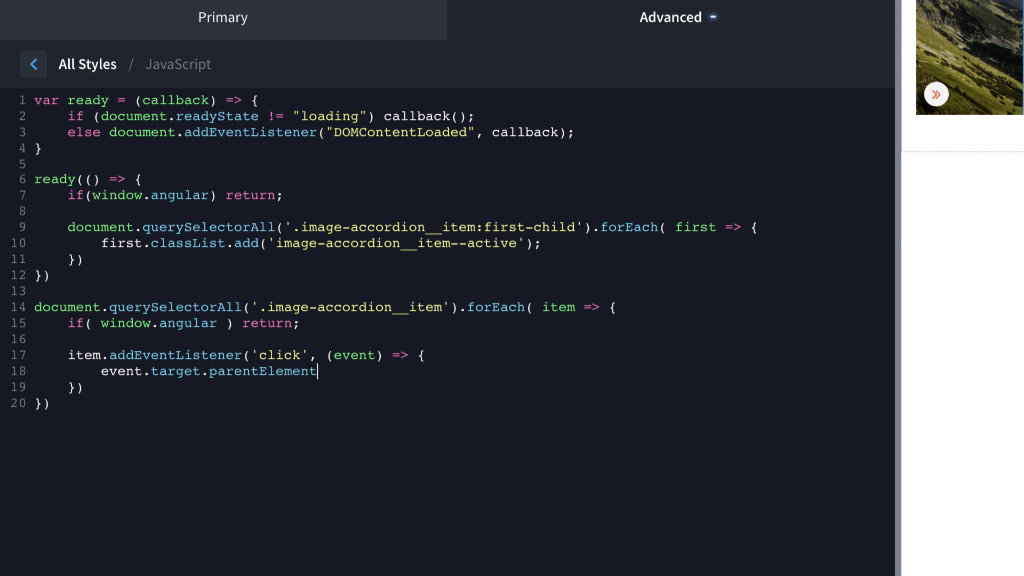
text(.querySelector()
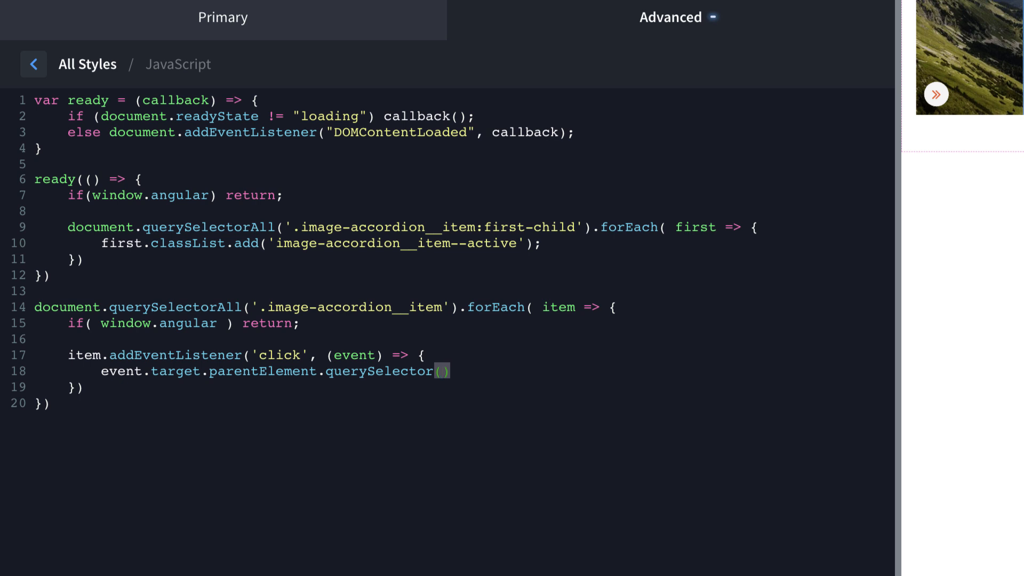
text('.)
text(image-accordion)
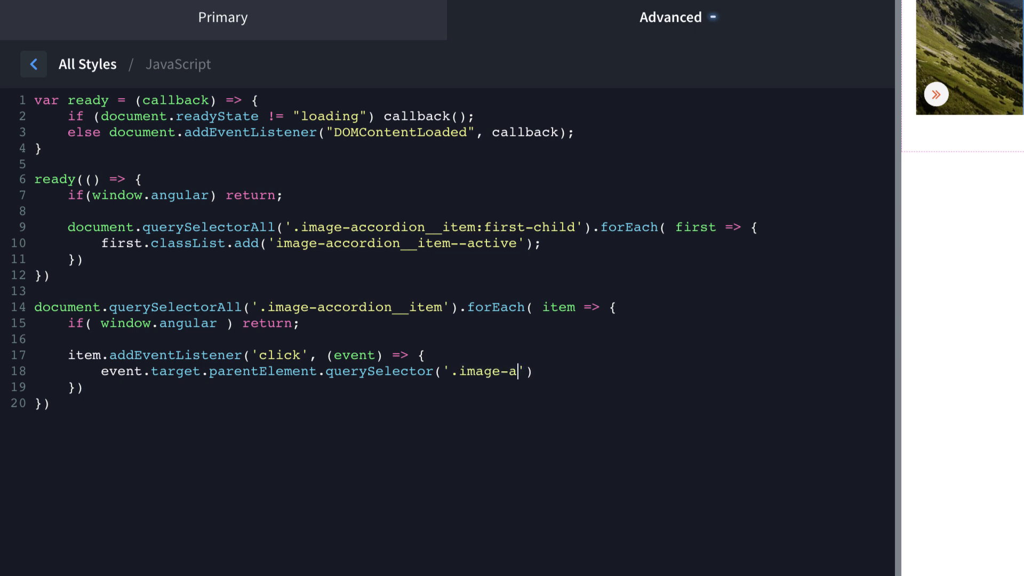
text(__item--active)
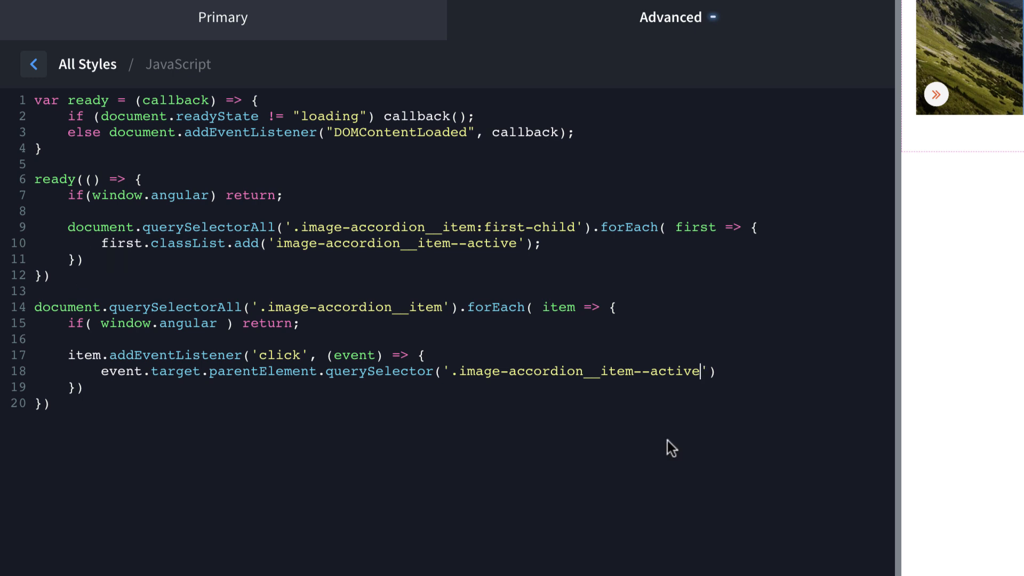
Step: Chain .classList.remove('image-accordion__item--active'); to the active-item query, copying the class name from its selector
click(726, 373)
text(.classList.remove()
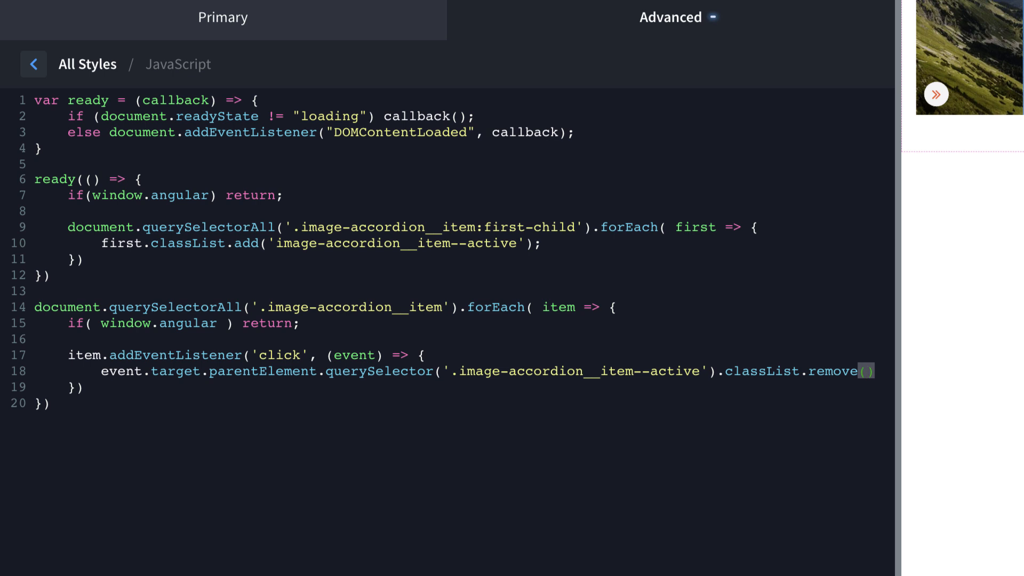
drag(701, 371, 462, 373)
key(ctrl+c)
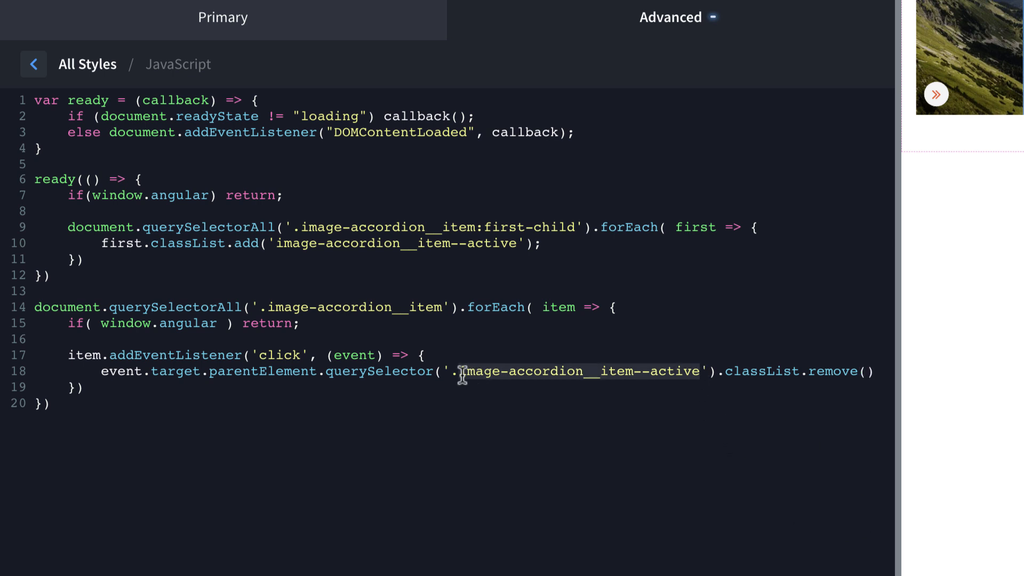
click(864, 372)
text(')
key(ctrl+v)
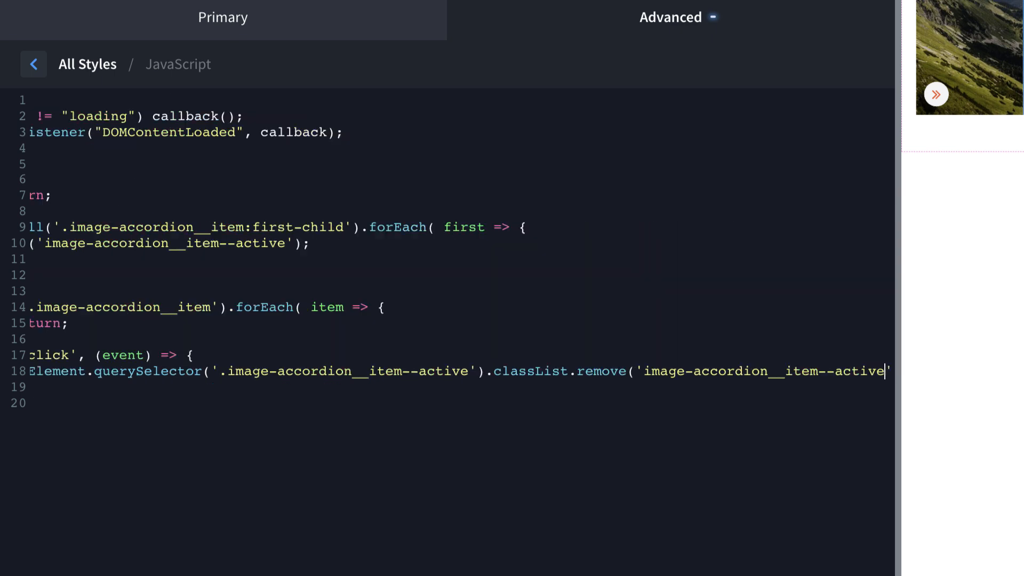
key(Right)
key(Right)
text(;)
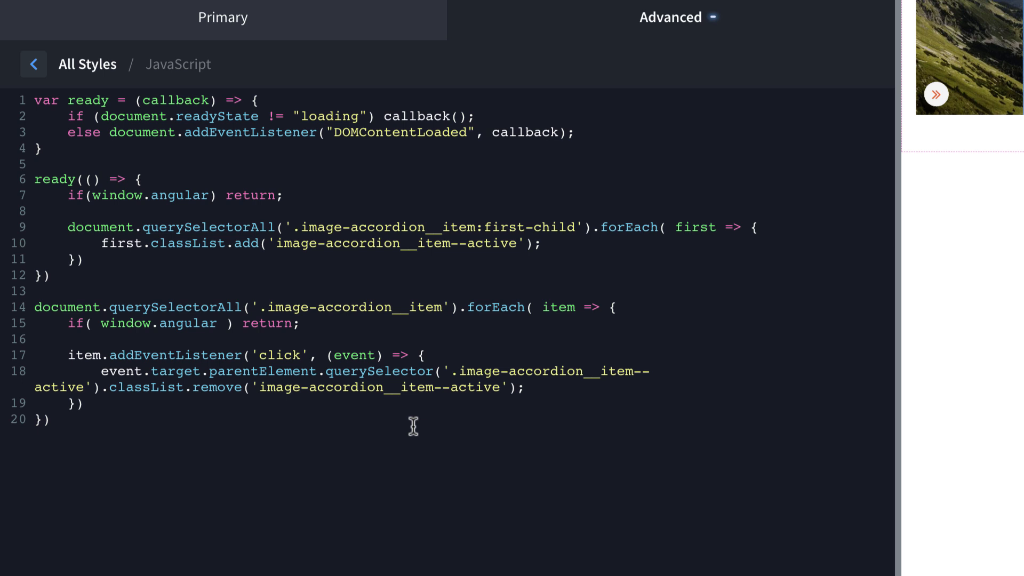
Step: Add event.target.classList.add('image-accordion__item--active'); on a new line at the end of the click handler
click(536, 395)
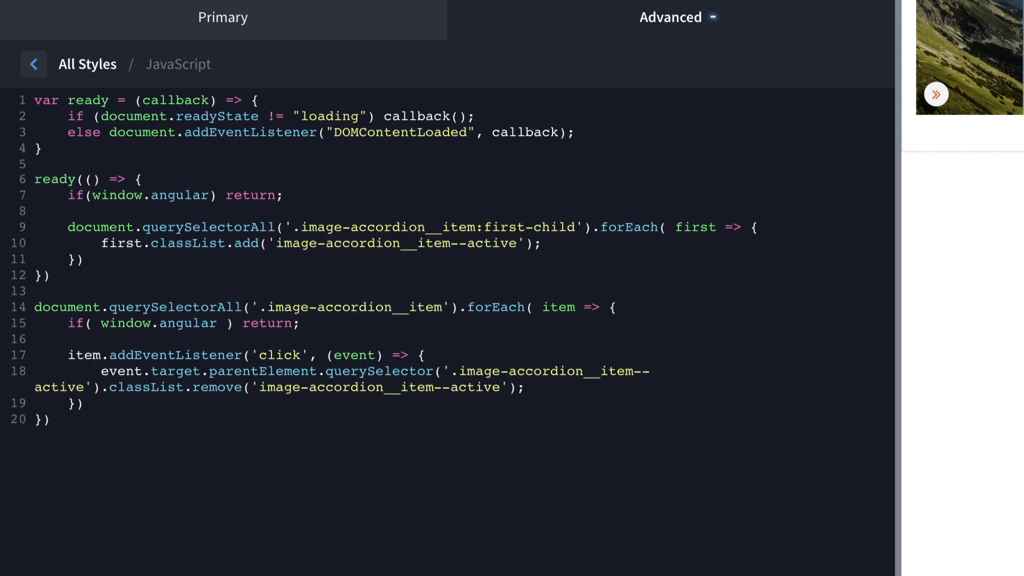
click(546, 405)
text(event.ta)
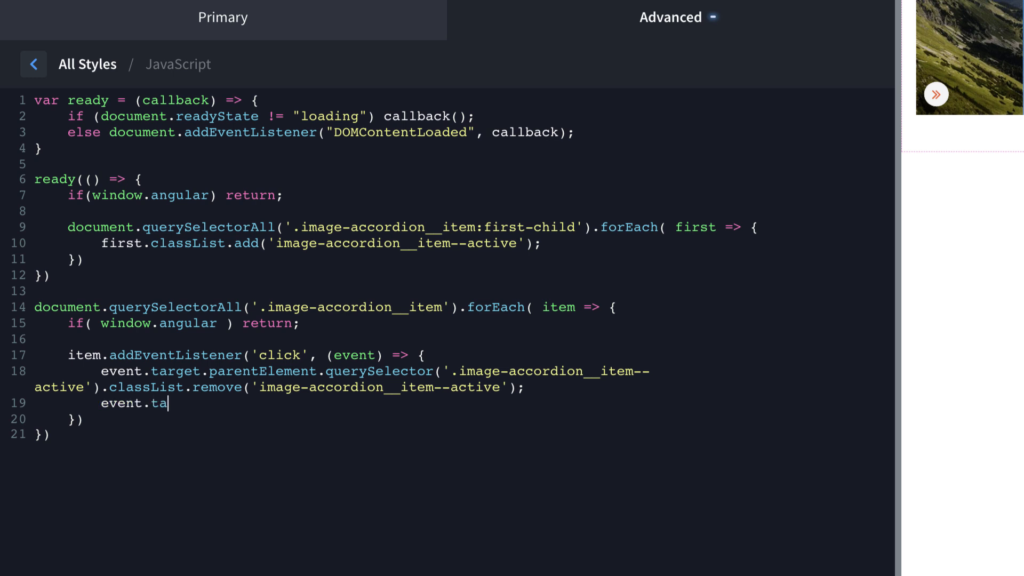
text(rget.classList.add('.)
key(BackSpace)
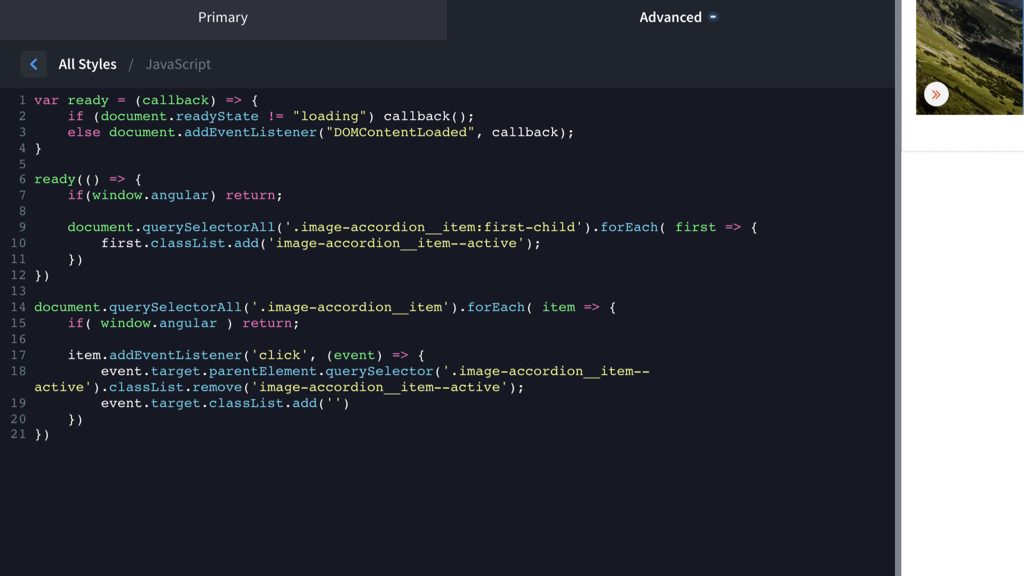
text(image-accordion)
text(__icon)
key(BackSpace)
key(BackSpace)
text(o)
key(BackSpace)
key(BackSpace)
text(tem--active'))
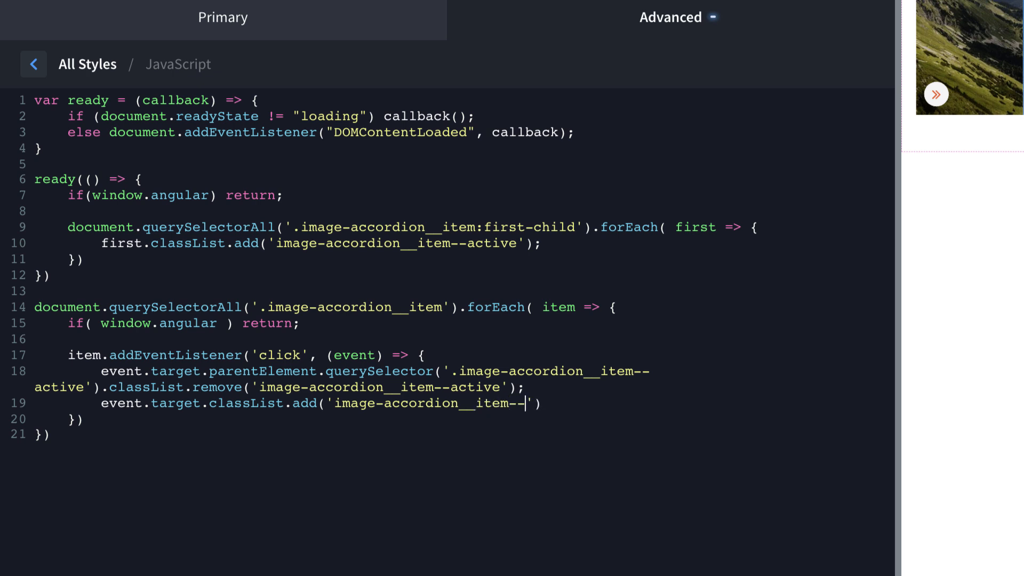
text(;)
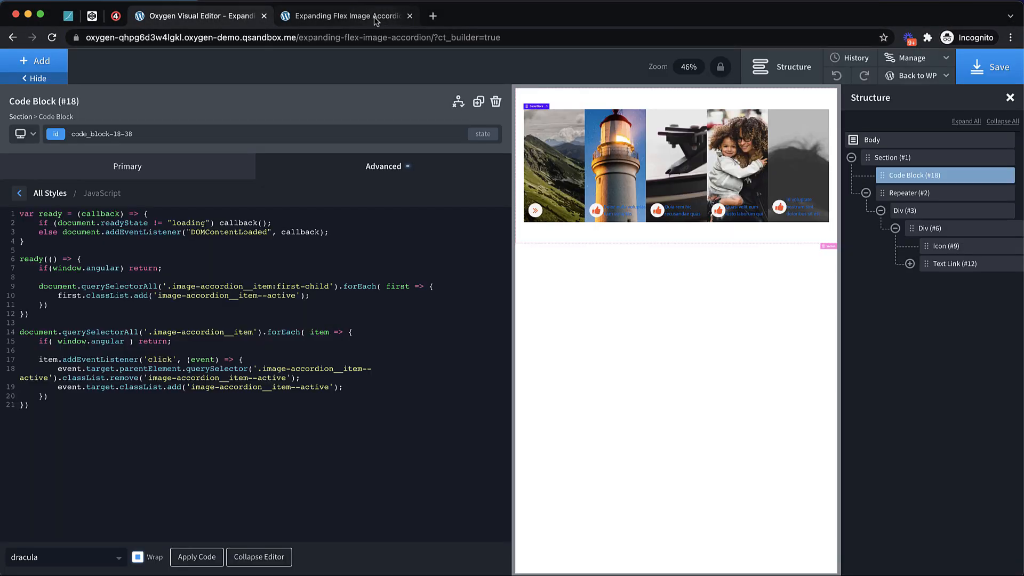
Step: Reload the frontend page and open the developer tools on it with device emulation turned off
click(373, 16)
click(53, 38)
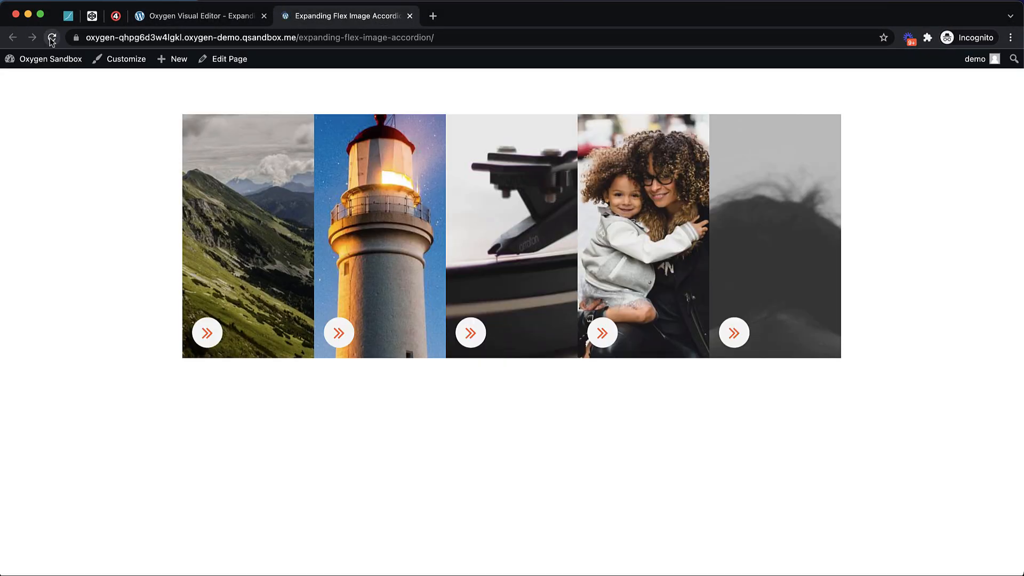
right_click(46, 145)
click(68, 315)
click(25, 346)
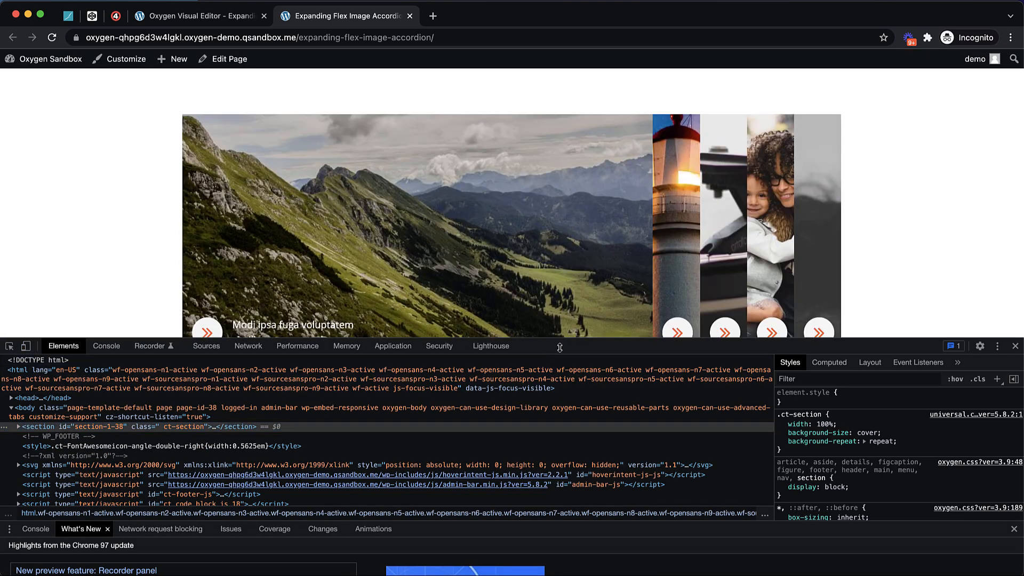
Step: Show the Console in a shorter developer tools area and close the What's New drawer
drag(560, 347, 560, 420)
click(107, 418)
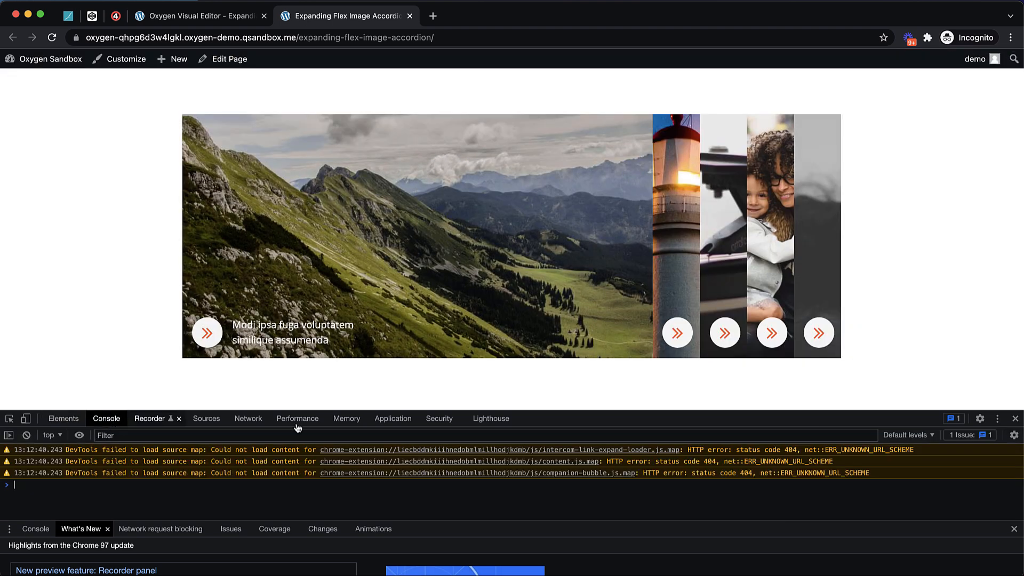
click(1014, 529)
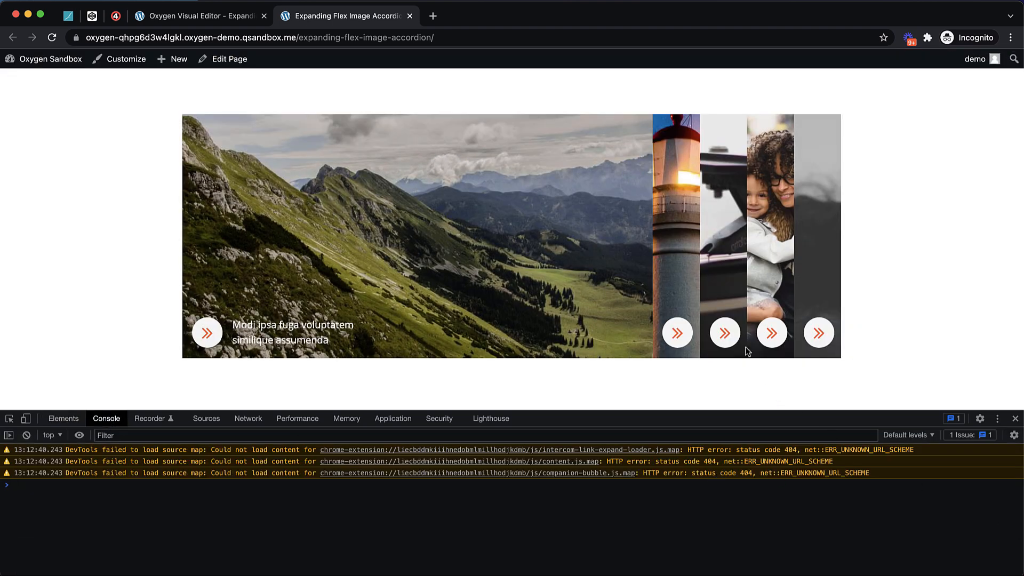
Step: Test the accordion by activating each image in turn, including a return to the first, and close the developer tools
click(680, 261)
click(730, 226)
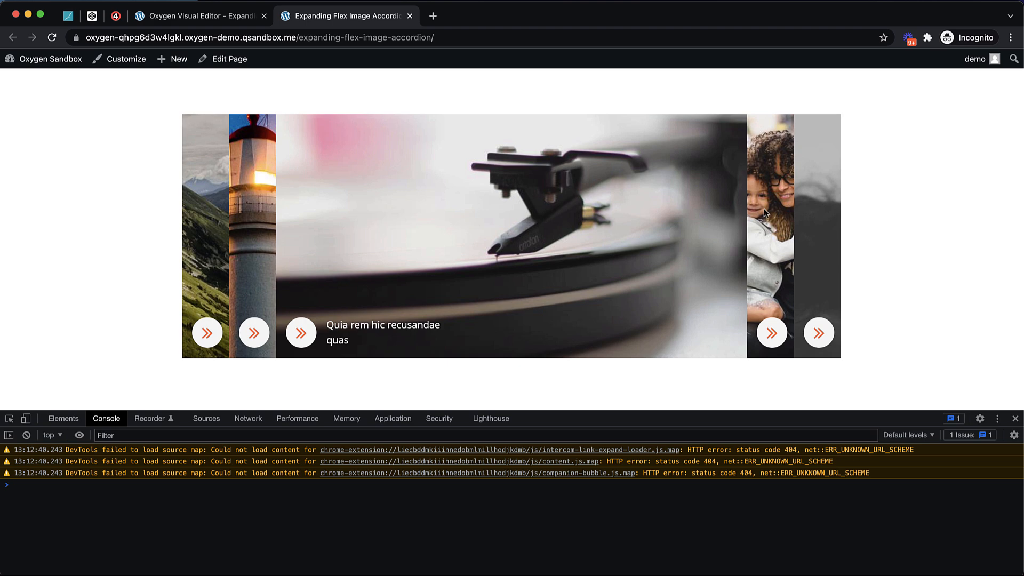
click(765, 214)
click(807, 209)
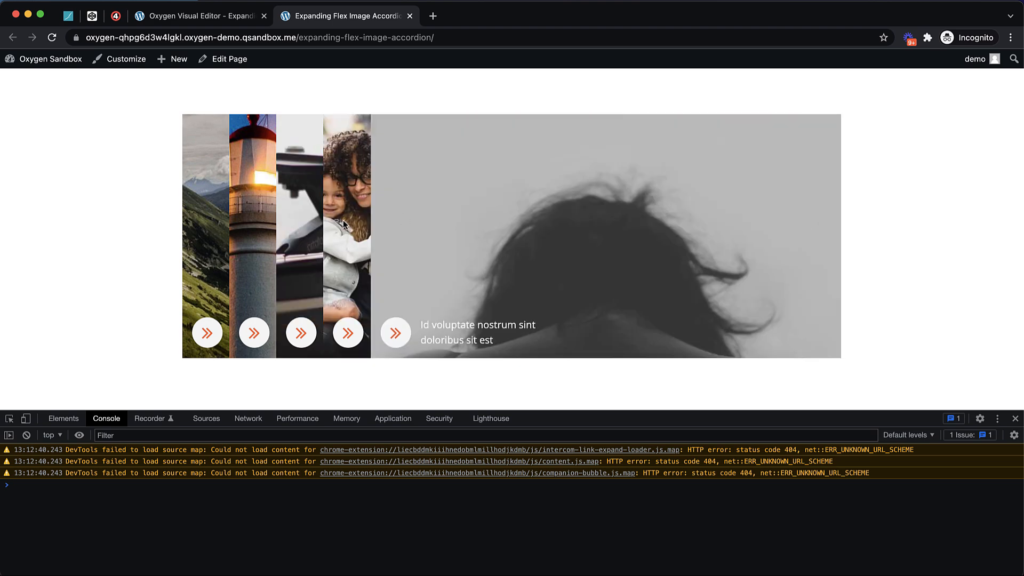
click(215, 237)
drag(541, 425, 567, 439)
click(670, 225)
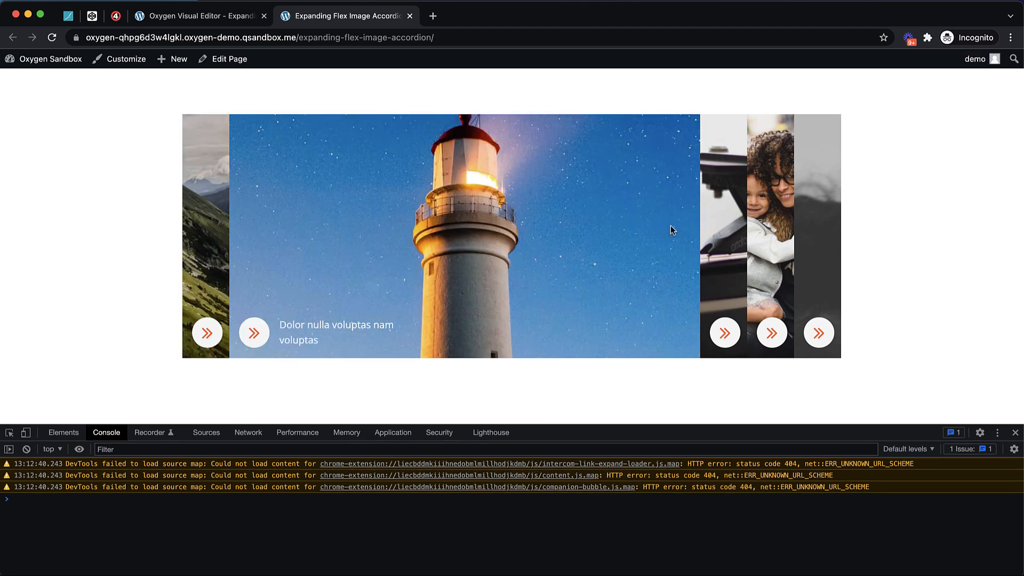
click(725, 229)
click(765, 220)
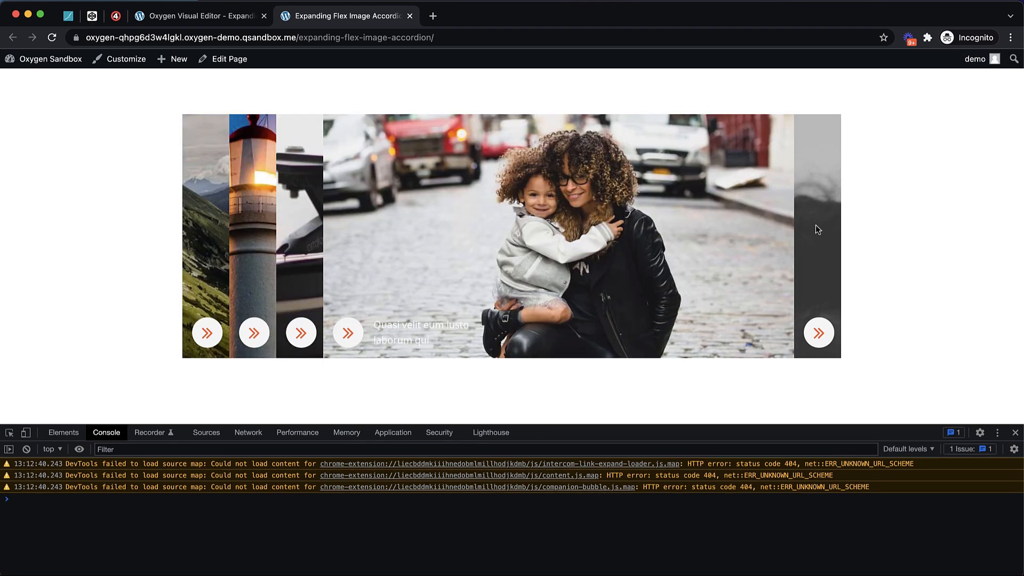
click(812, 225)
click(221, 223)
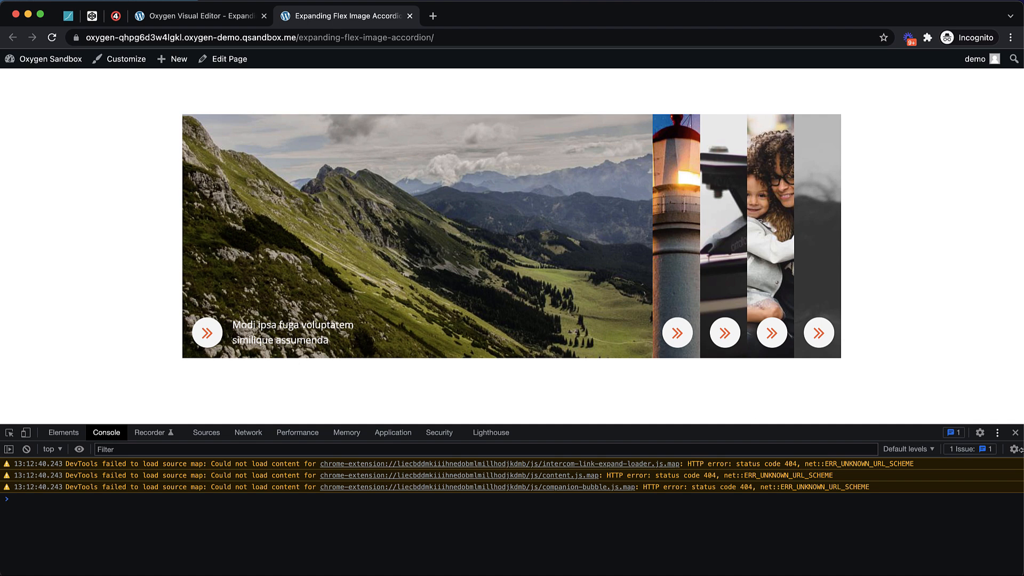
click(1015, 432)
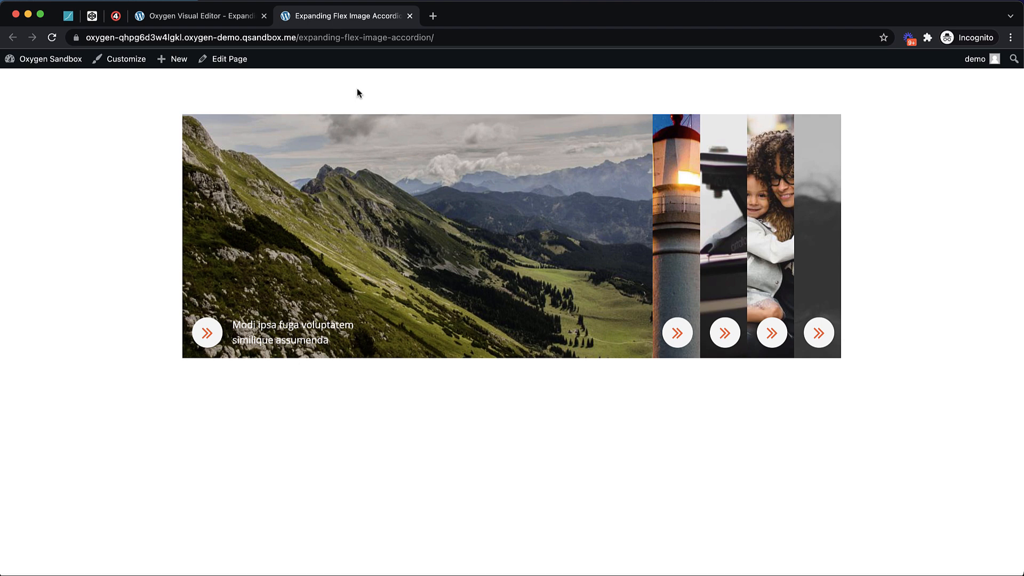
Step: In the Oxygen editor, give the accordion item Div (#3) a 0.3 sec transition with CSS property all
click(241, 18)
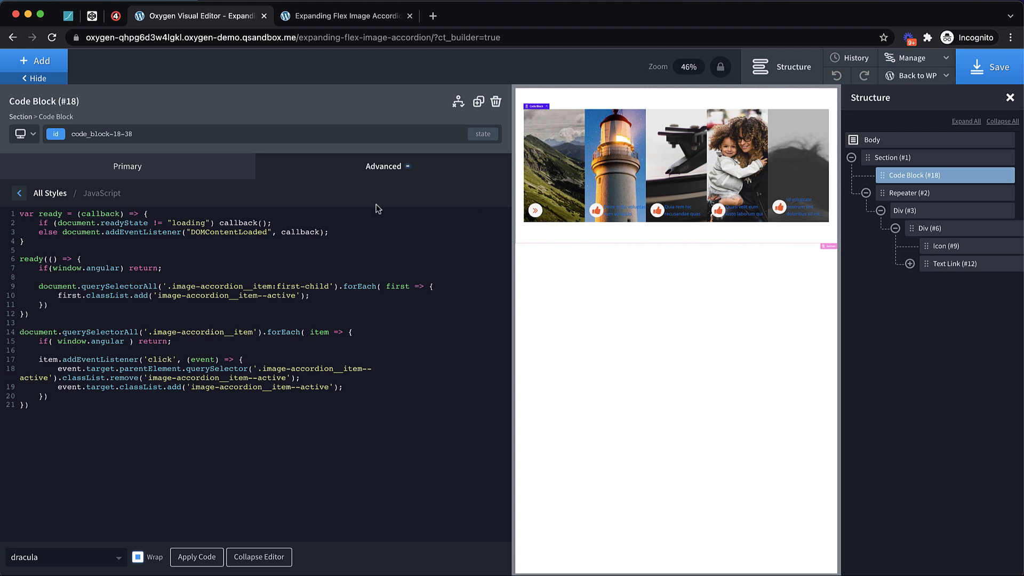
click(922, 211)
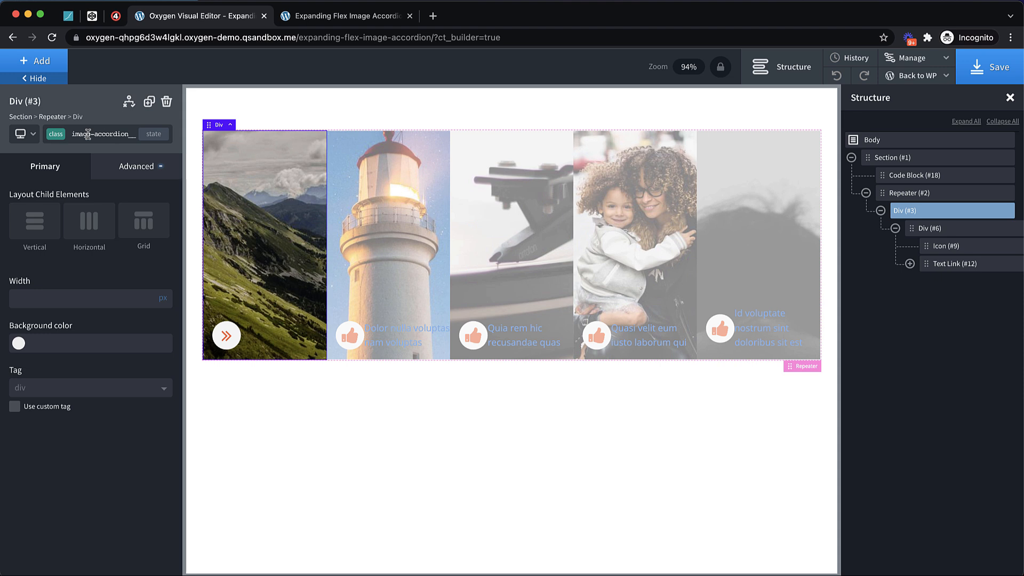
click(134, 166)
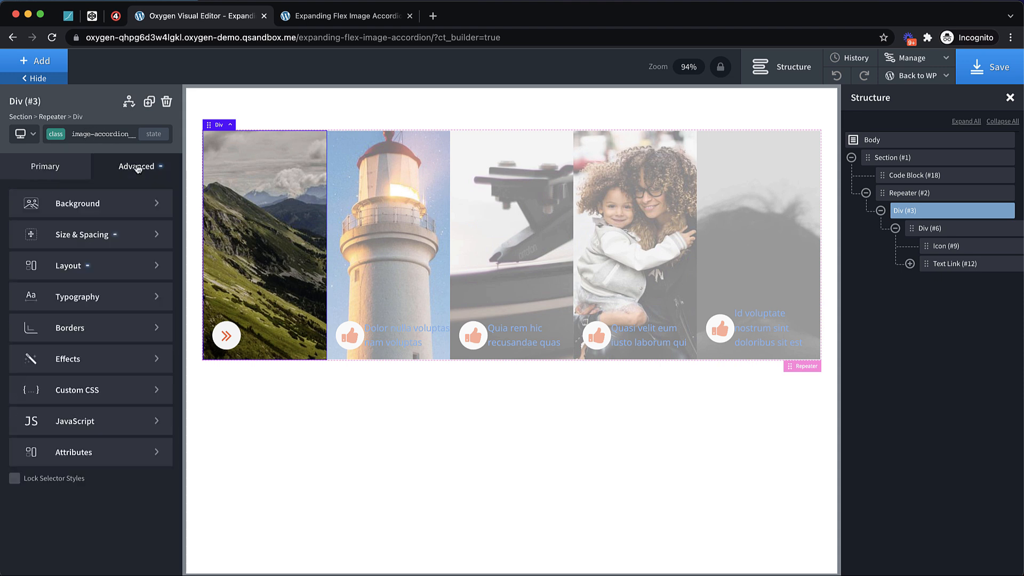
click(84, 357)
click(93, 296)
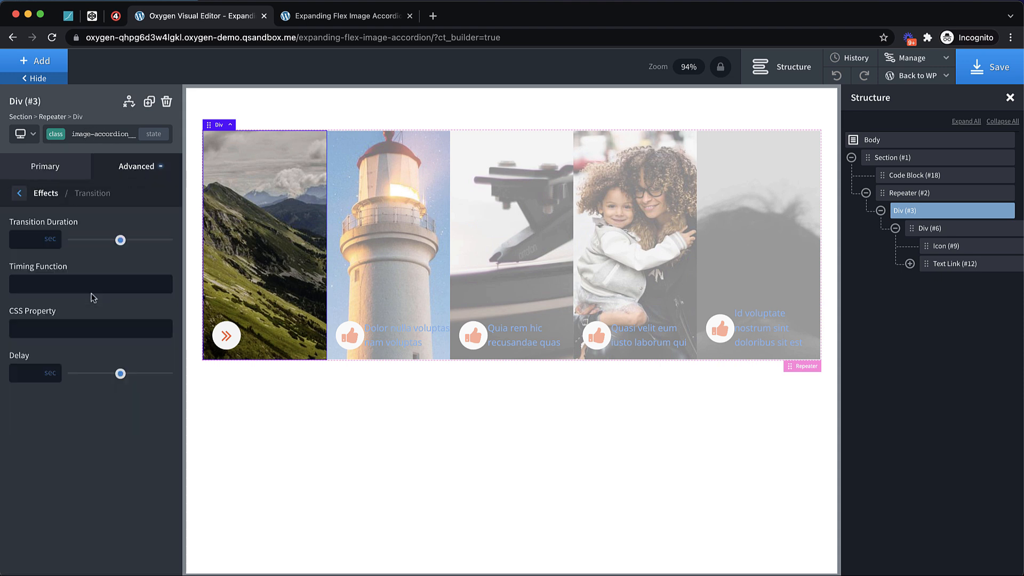
text(0.3)
click(34, 331)
text(all)
Step: On cubic-bezier.com, shape the curve to cubic-bezier(.79,-0.24,0,1.2) and preview it against ease-in-out
click(68, 17)
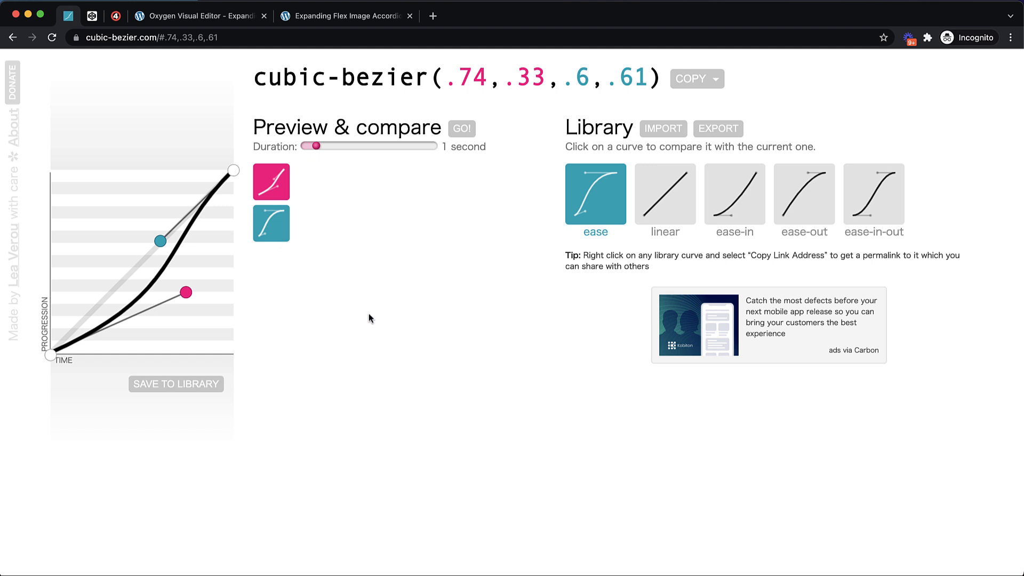
click(885, 205)
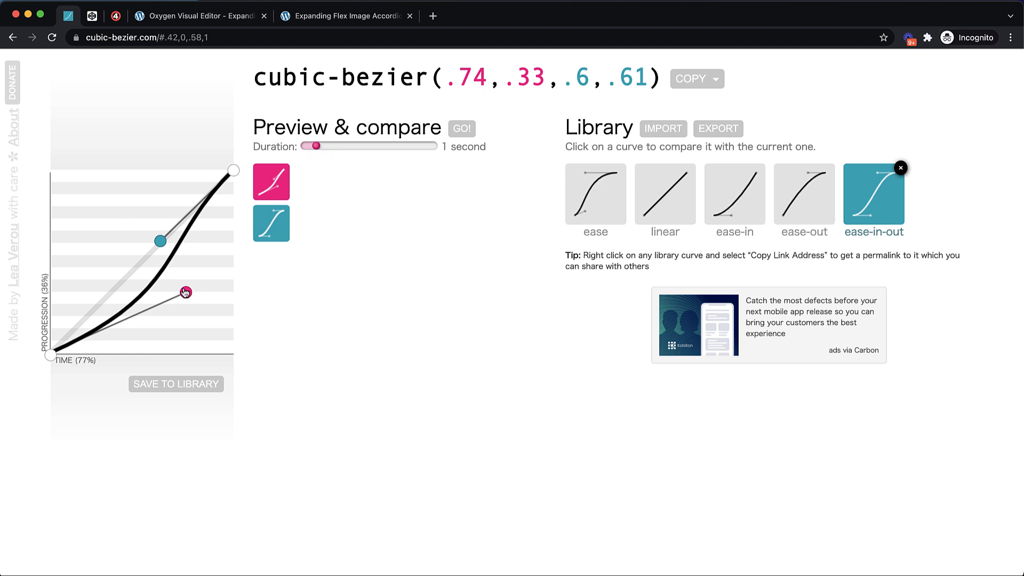
drag(186, 293, 160, 305)
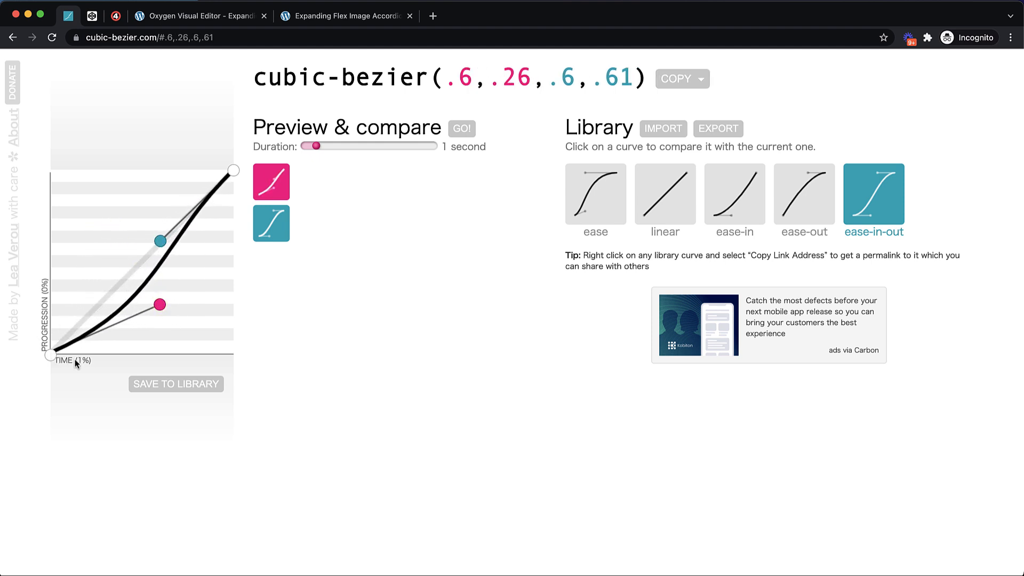
drag(161, 244, 126, 207)
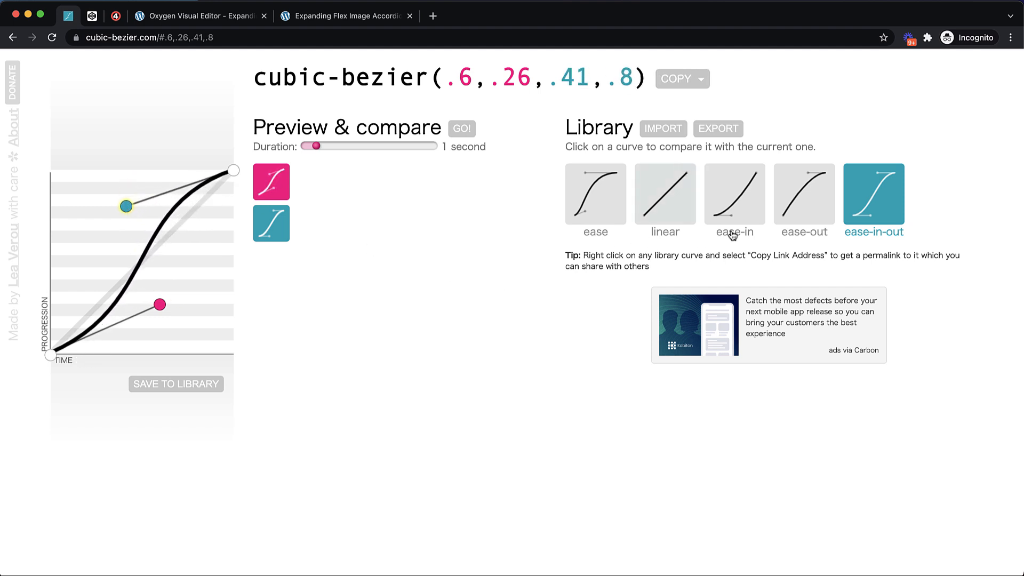
drag(127, 207, 11, 139)
drag(160, 305, 194, 399)
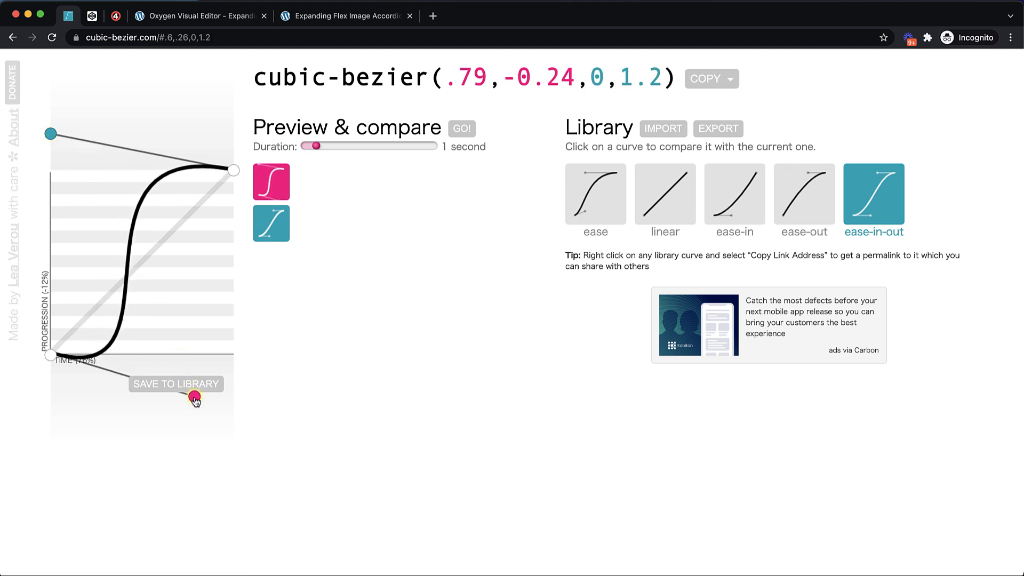
click(454, 132)
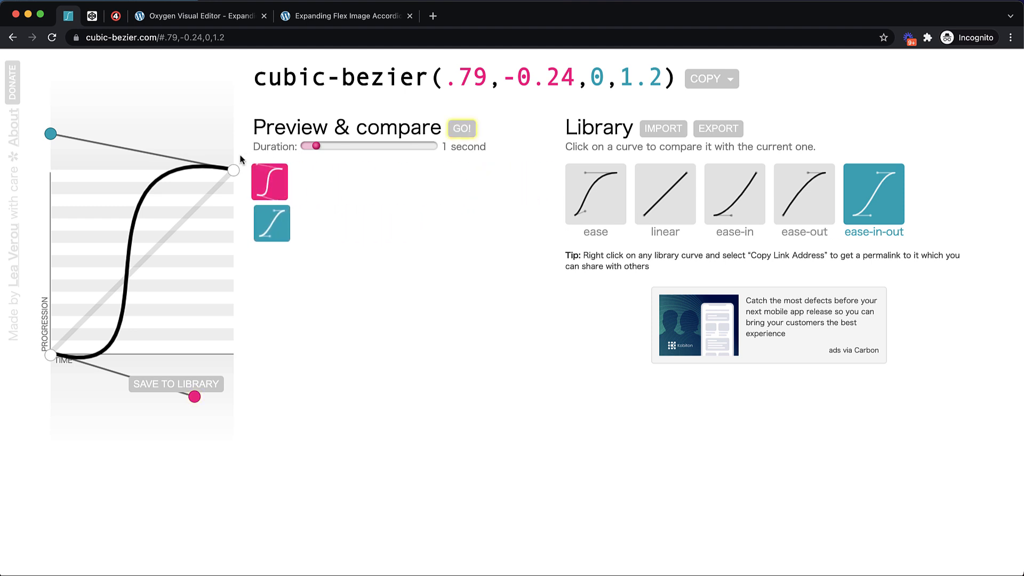
Step: Adjust the curve to cubic-bezier(.92,.18,0,.91), previewing the motion after each change, and copy the function
drag(194, 397, 218, 320)
click(468, 129)
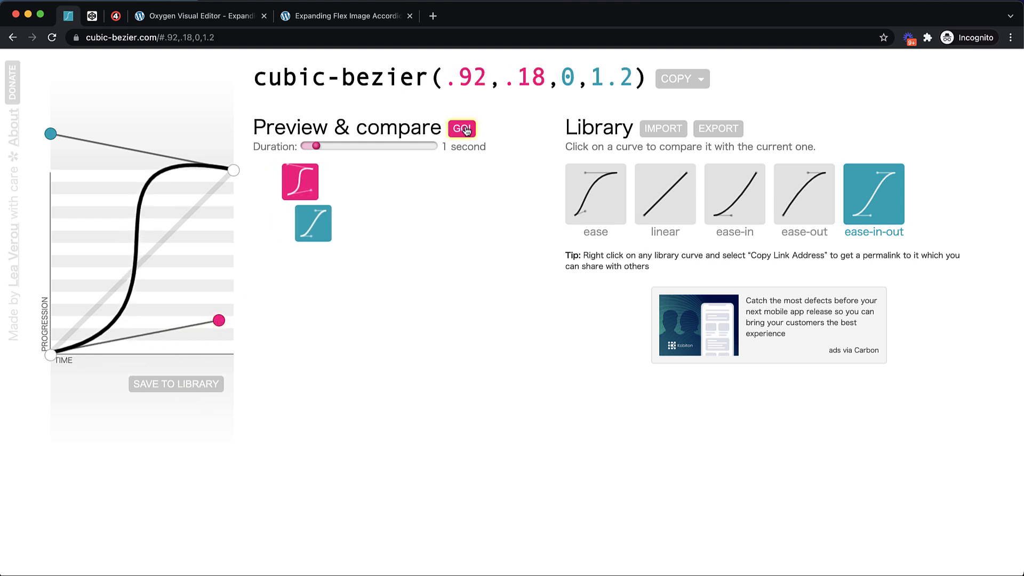
drag(51, 134, 50, 185)
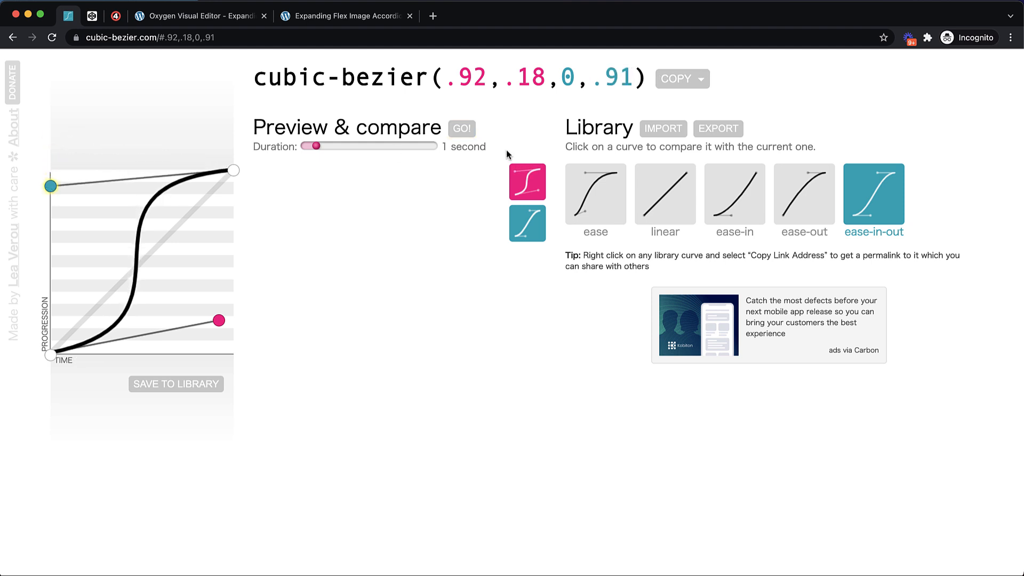
click(462, 129)
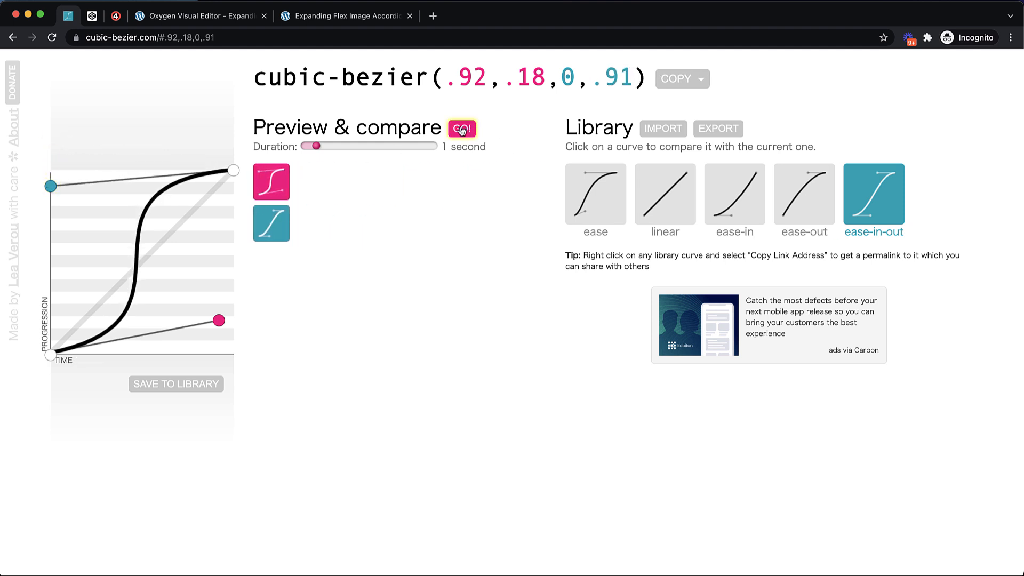
click(684, 84)
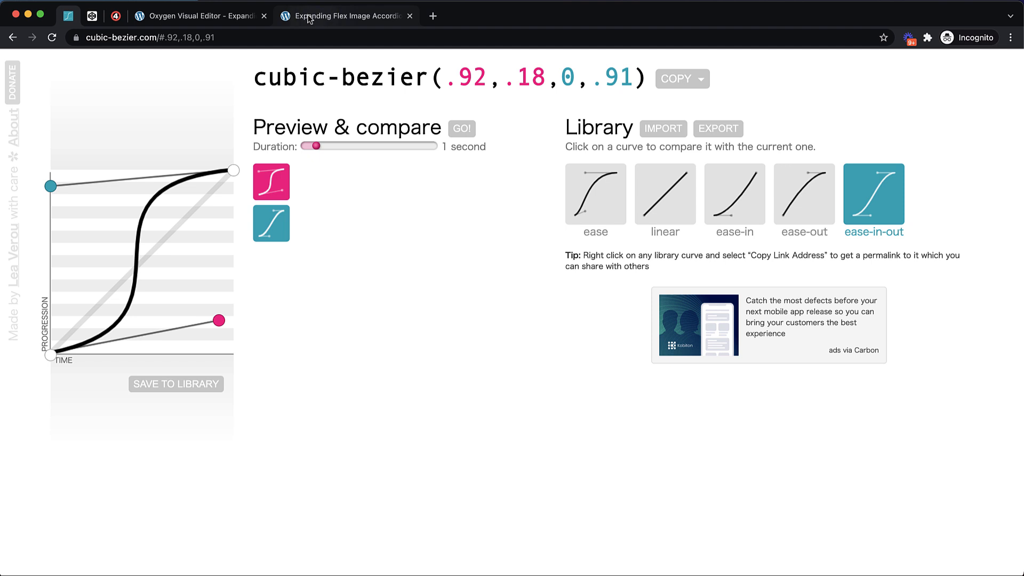
Step: Back in the Oxygen editor, paste cubic-bezier(.92,.18,0,.91) as the item's transition timing function and save the page
click(183, 18)
key(super+v)
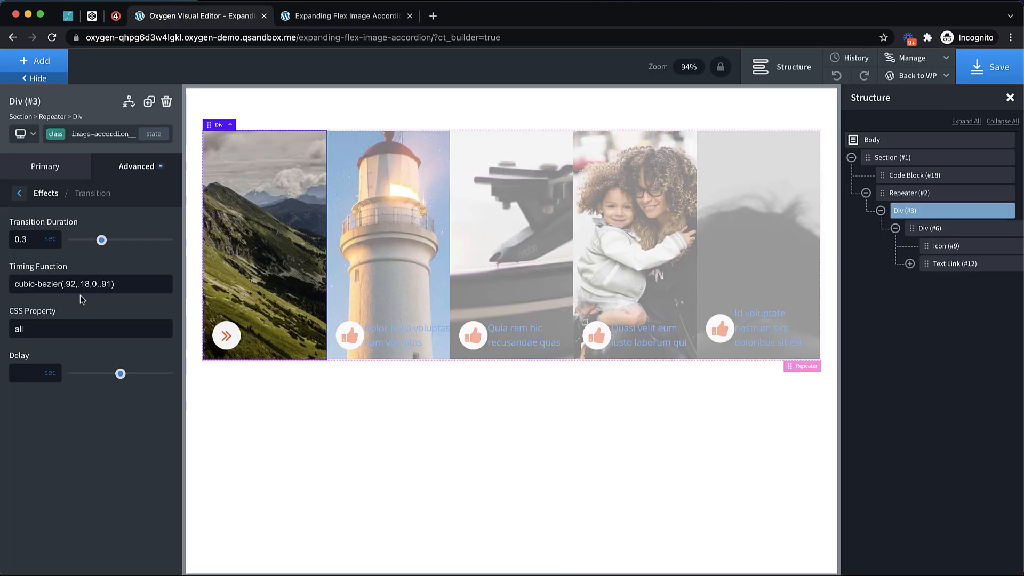
key(super+s)
Step: Reload the frontend page and check the transition by switching through the accordion images
click(369, 21)
click(50, 38)
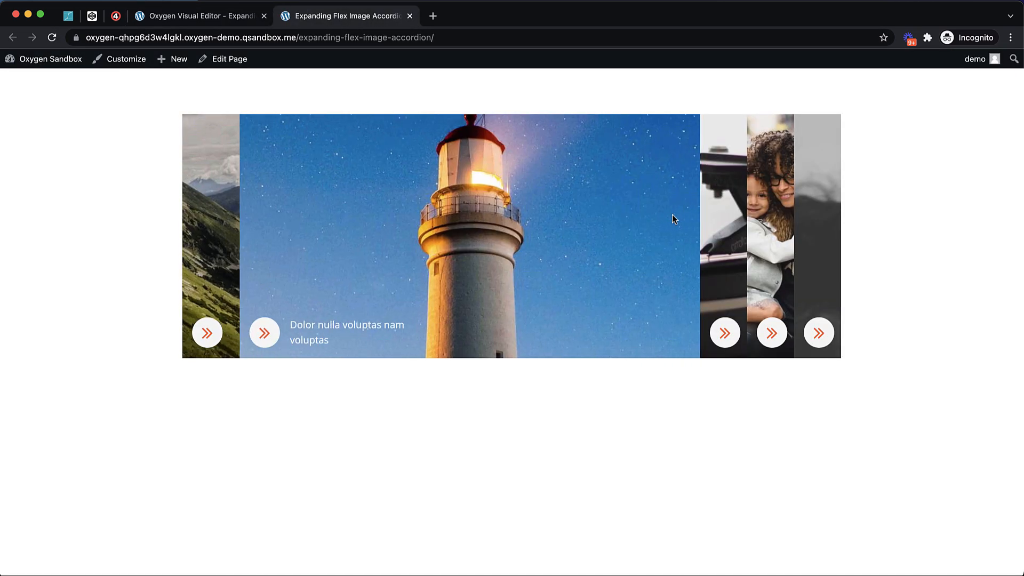
mouse_move(718, 218)
mouse_move(771, 219)
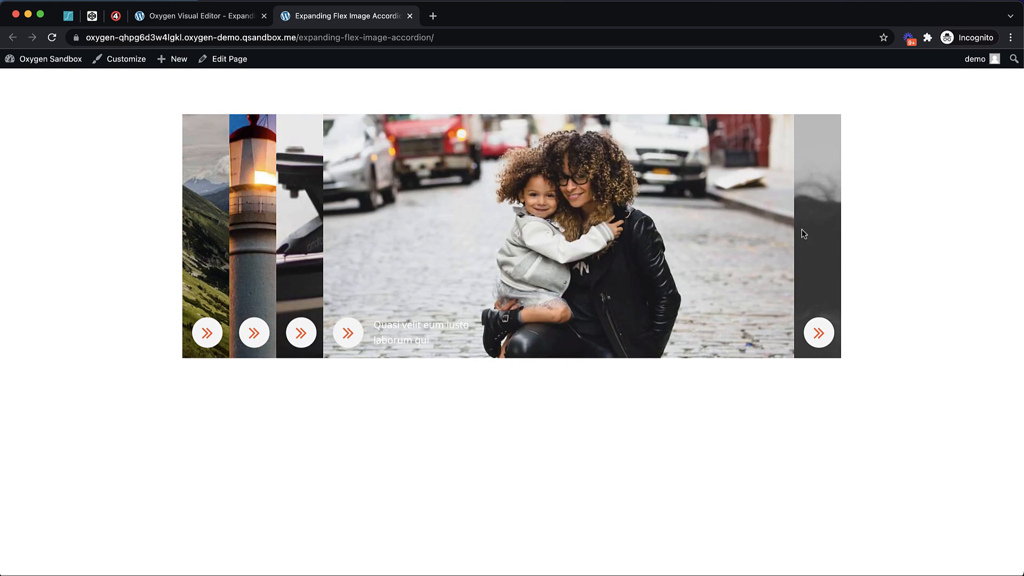
mouse_move(807, 232)
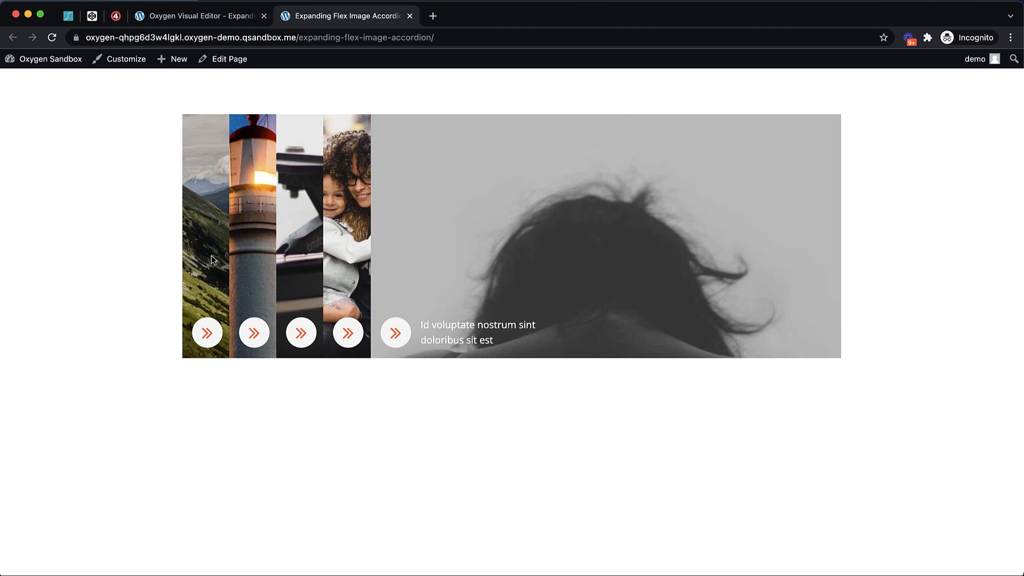
mouse_move(212, 260)
mouse_move(679, 231)
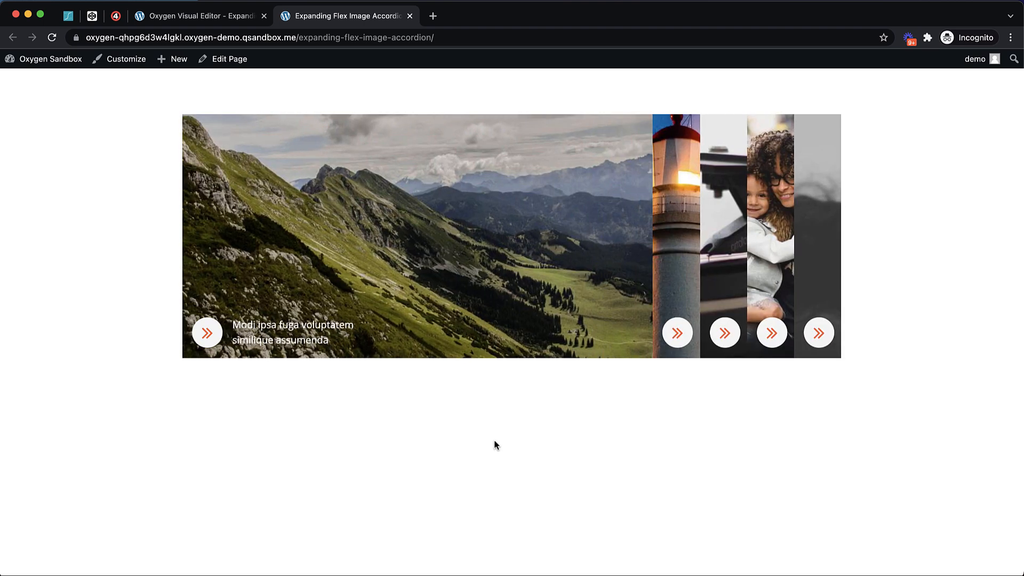
Step: Inspect the frontend page with responsive device emulation on and resize its viewport to 1090 px wide
right_click(481, 474)
click(504, 575)
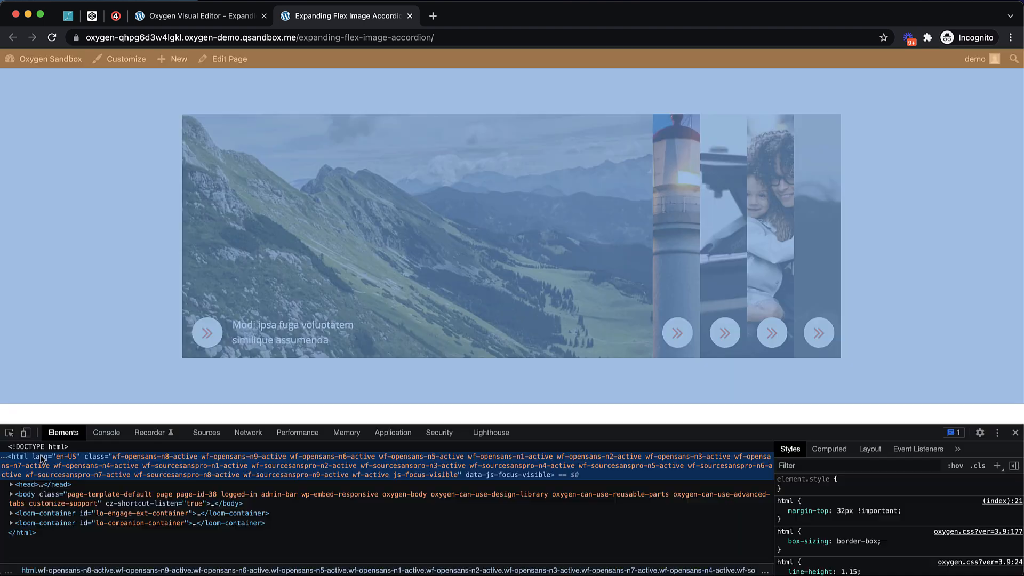
click(25, 433)
drag(579, 438, 569, 528)
drag(665, 300, 852, 280)
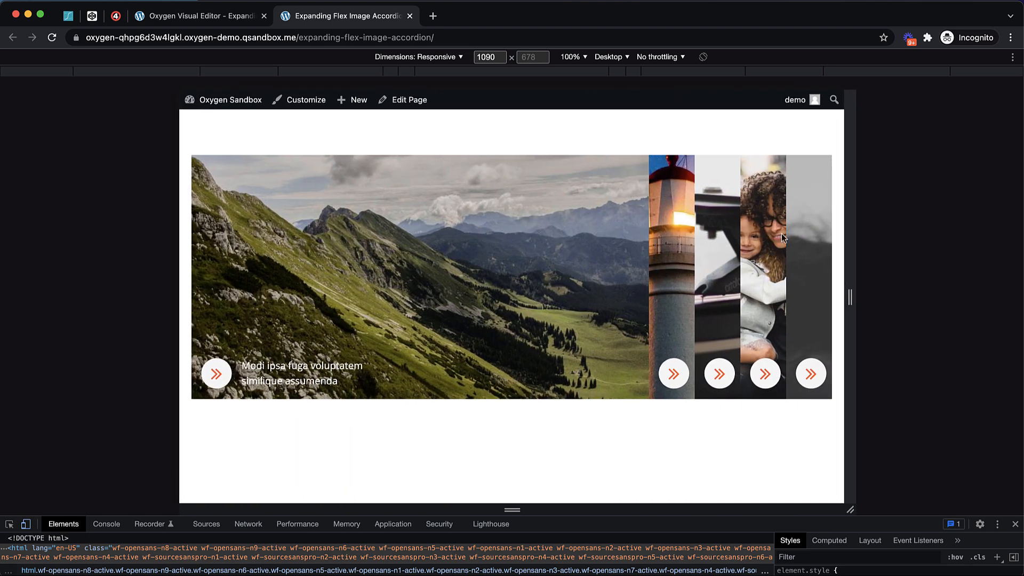
Step: Back in the Oxygen editor, switch to the Less than 768px breakpoint and set the Repeater's height to 600 px
click(209, 17)
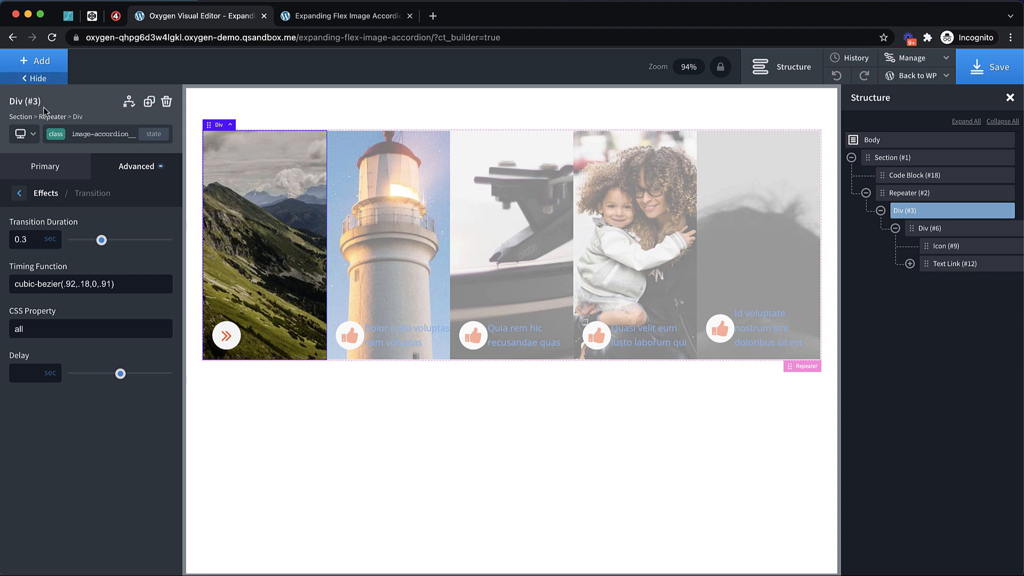
click(24, 134)
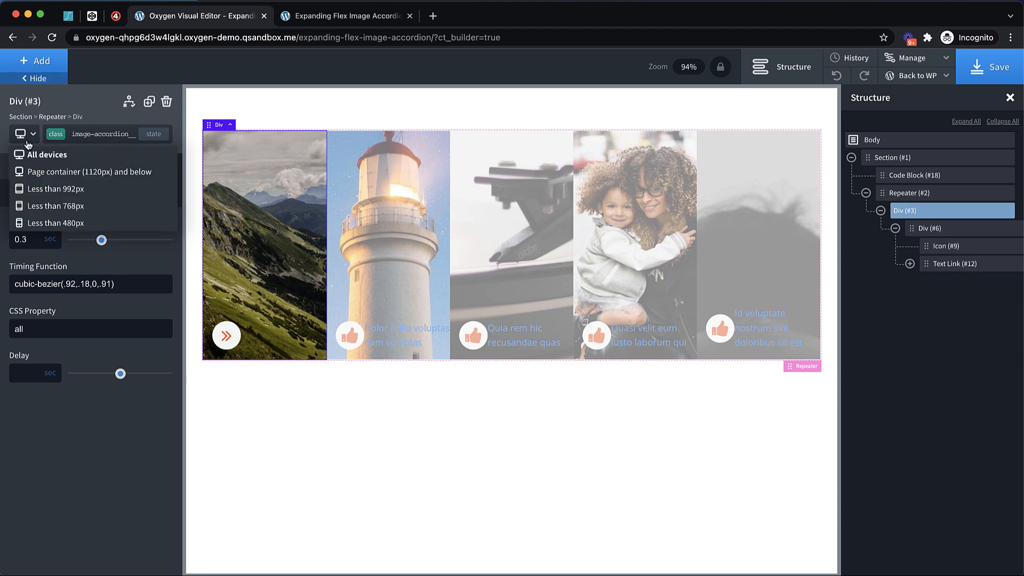
click(43, 207)
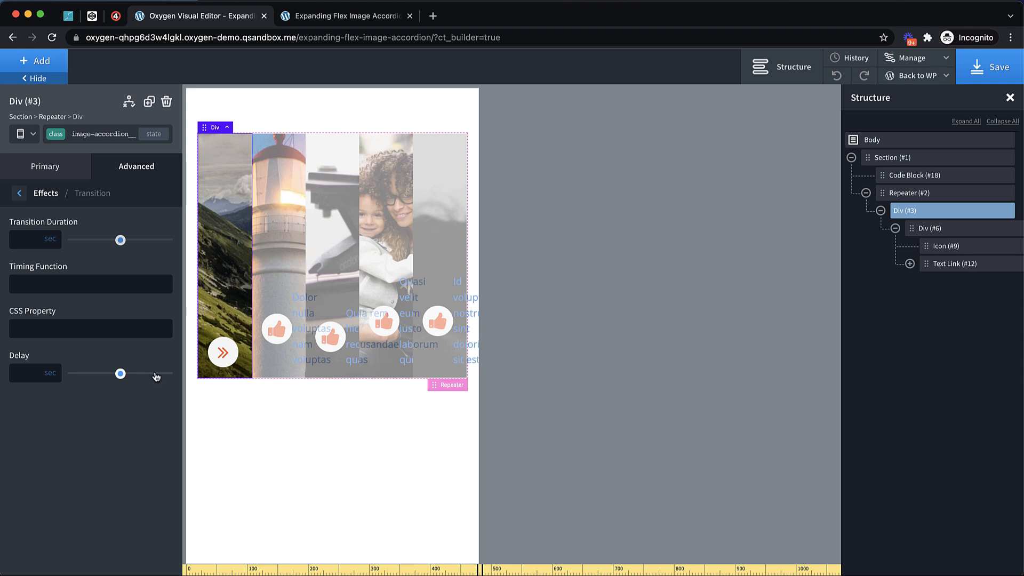
click(920, 192)
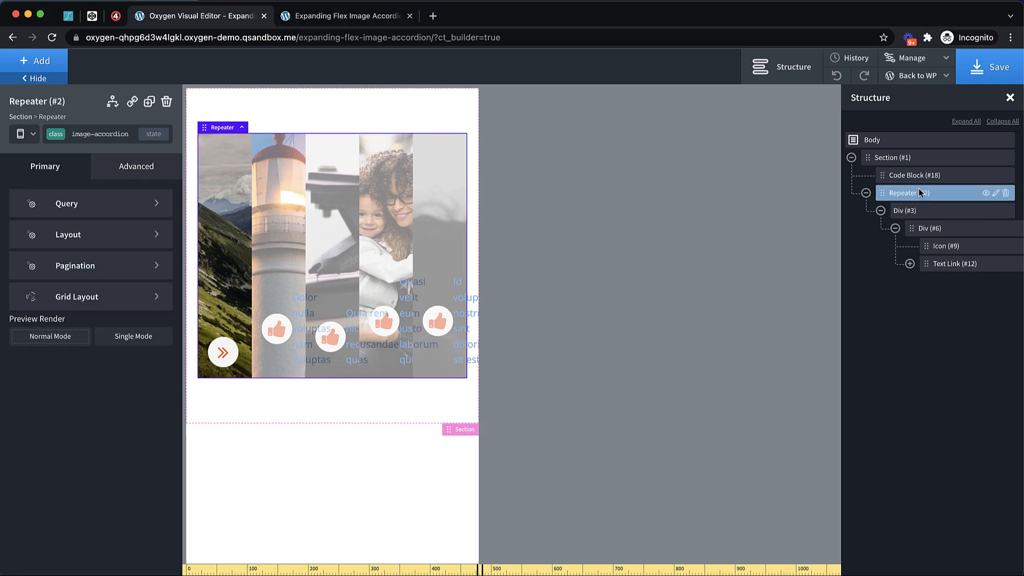
click(107, 168)
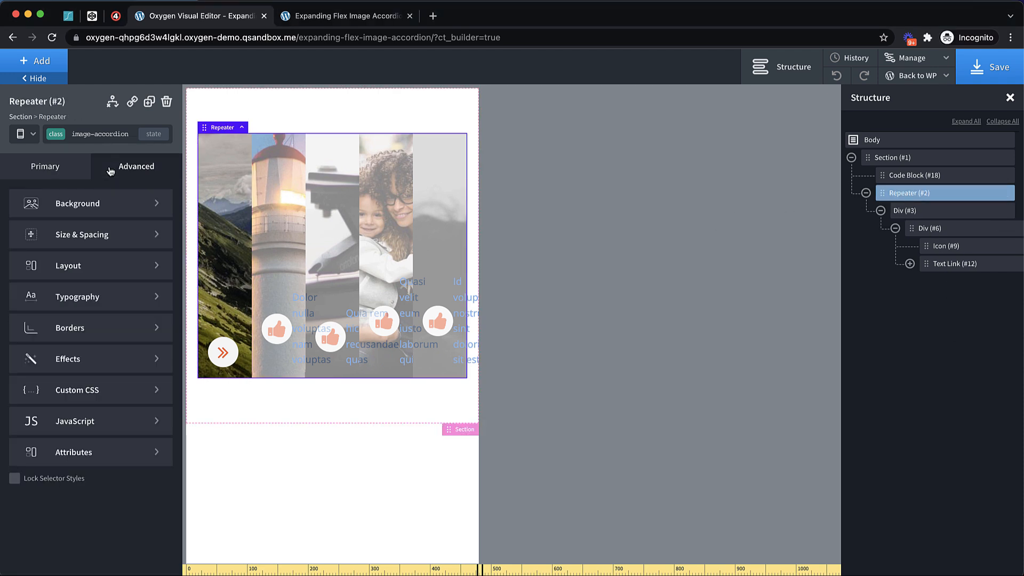
click(93, 239)
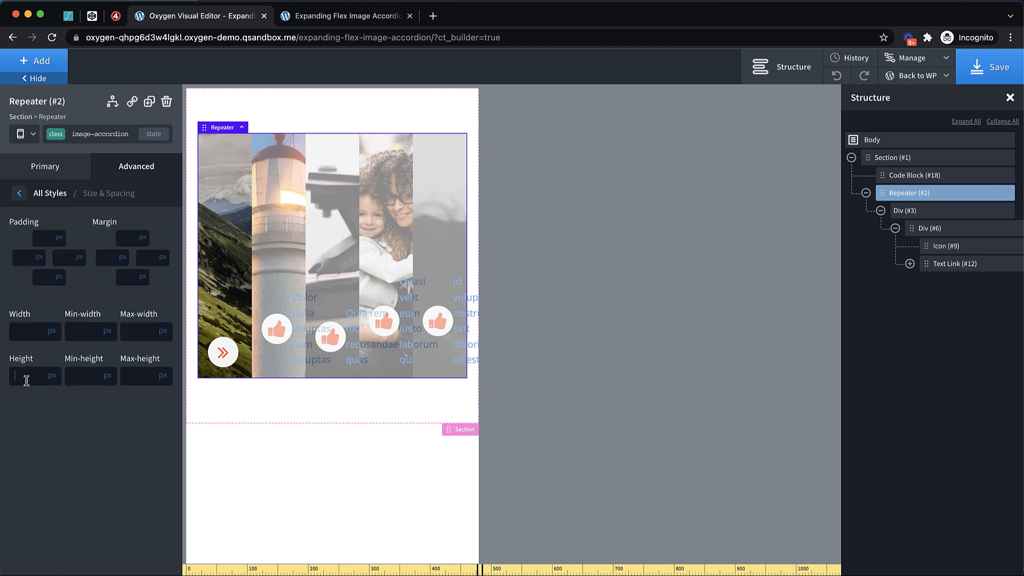
text(600)
Step: Set the Repeater's layout to flex with column direction, centering both align items and justify content
click(20, 193)
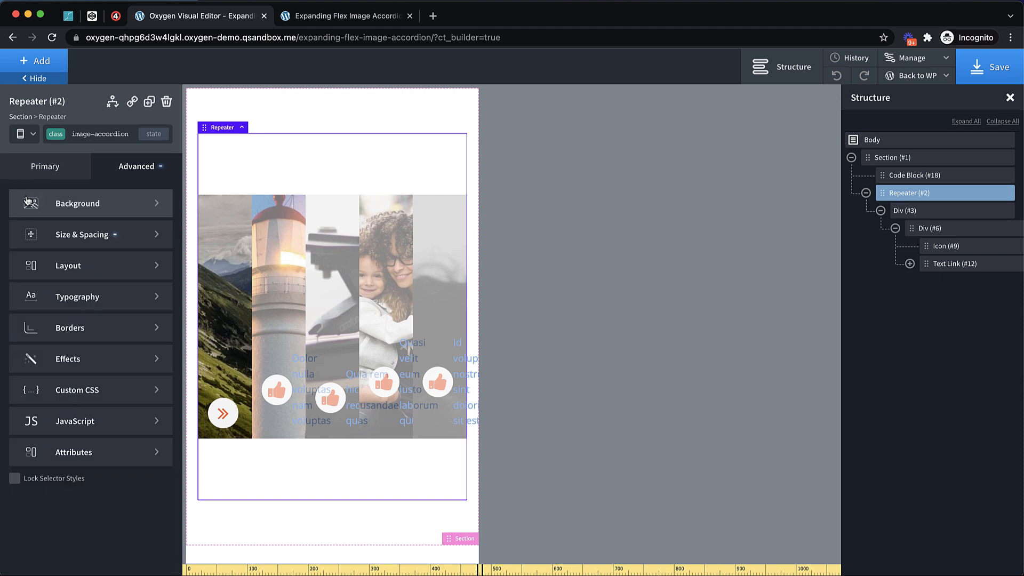
click(70, 261)
click(21, 240)
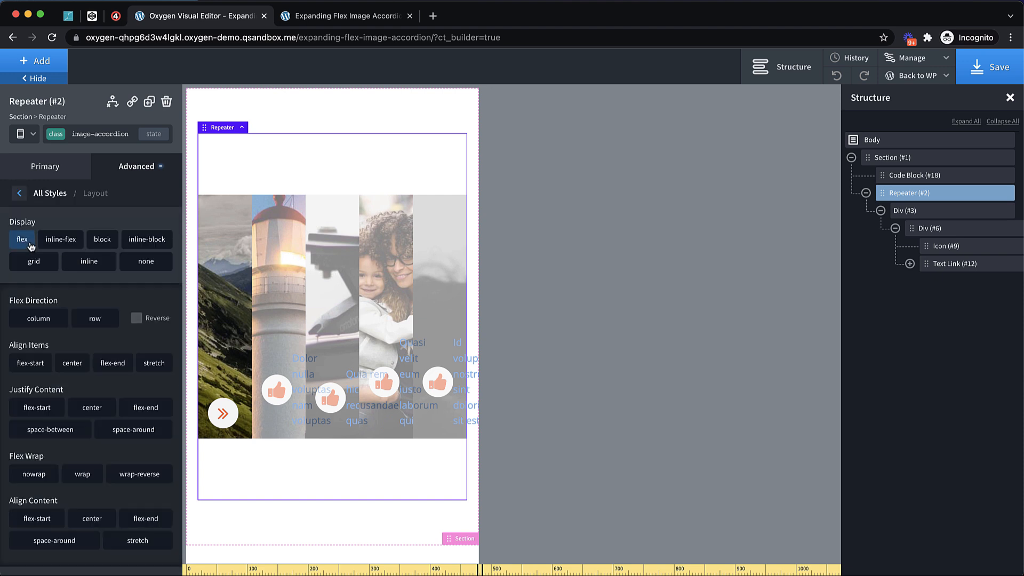
click(48, 320)
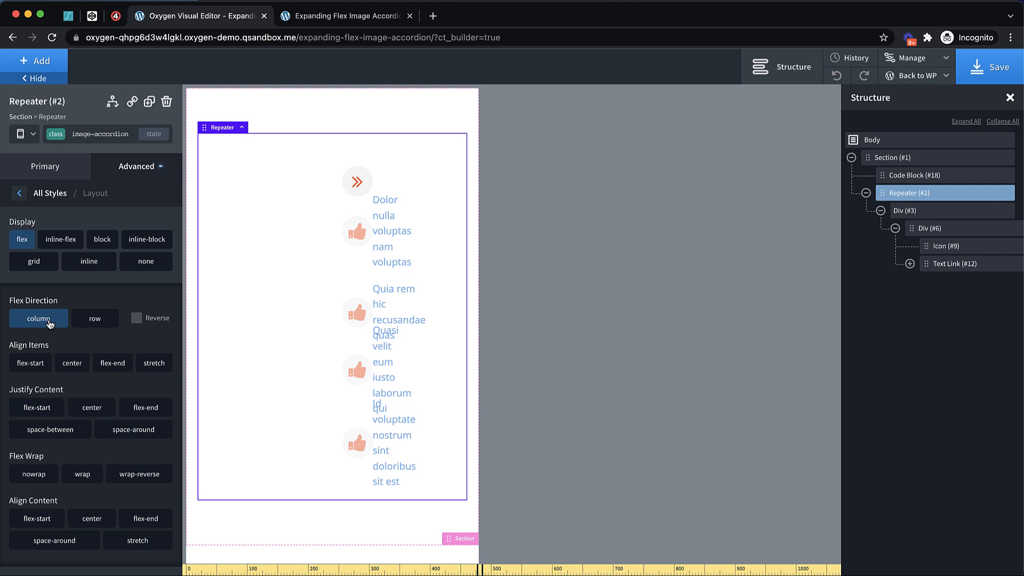
click(68, 365)
click(87, 406)
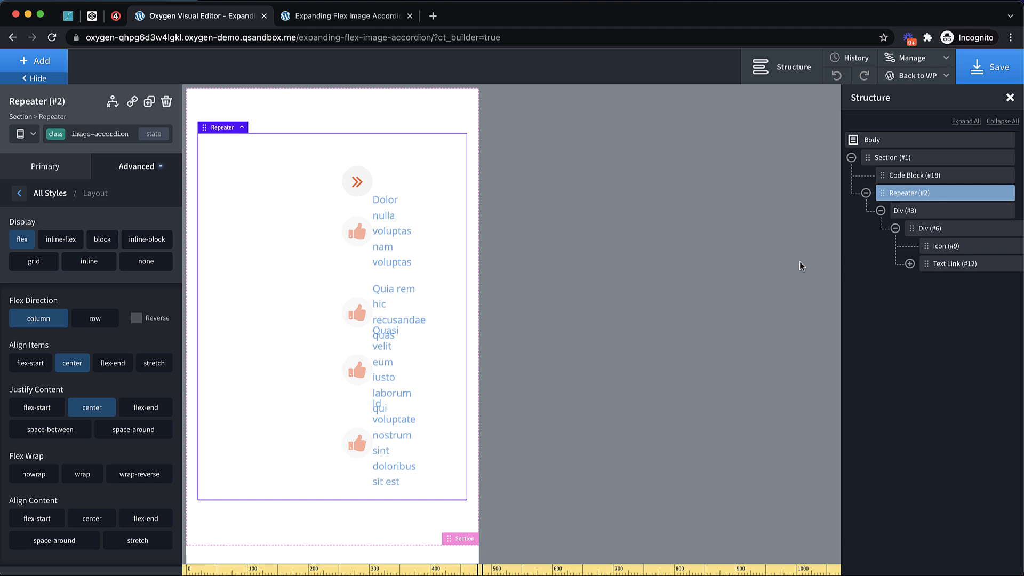
Step: Set the width of the accordion item Div inside the Repeater to 100%
click(905, 212)
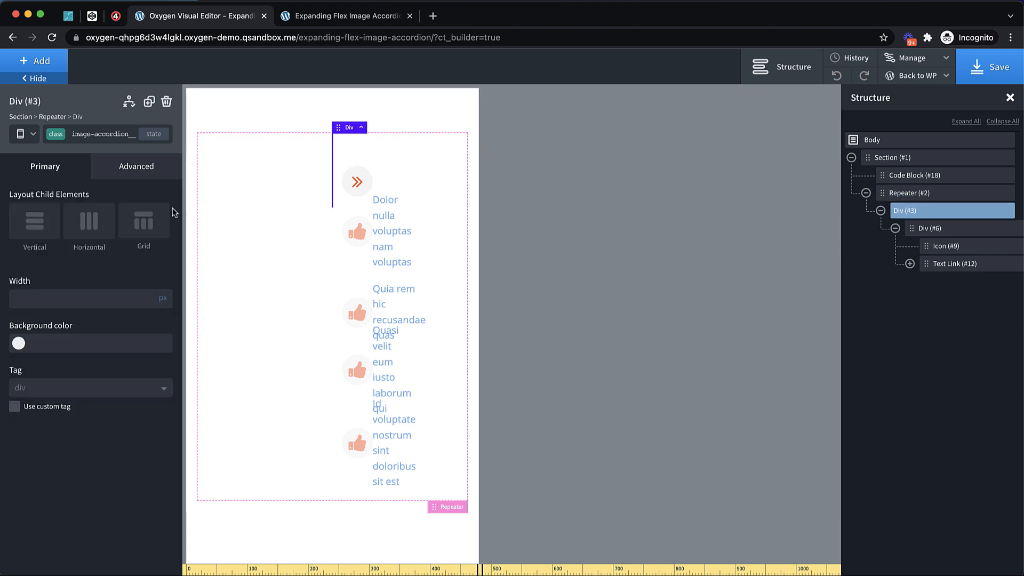
click(168, 303)
click(167, 297)
click(119, 306)
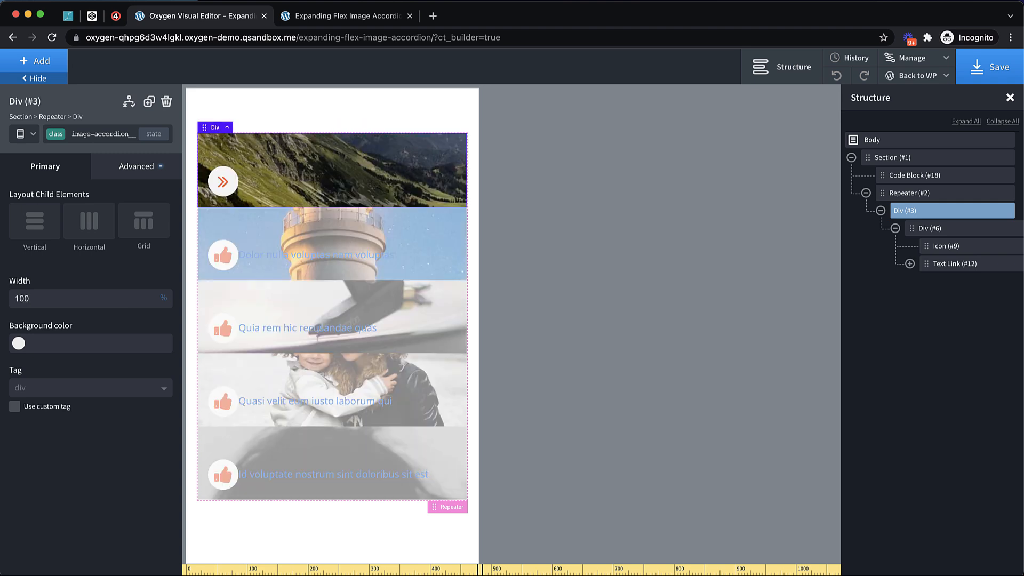
key(super+a)
Step: Set the accordion item Div's height to auto for the Less than 768px breakpoint
click(136, 169)
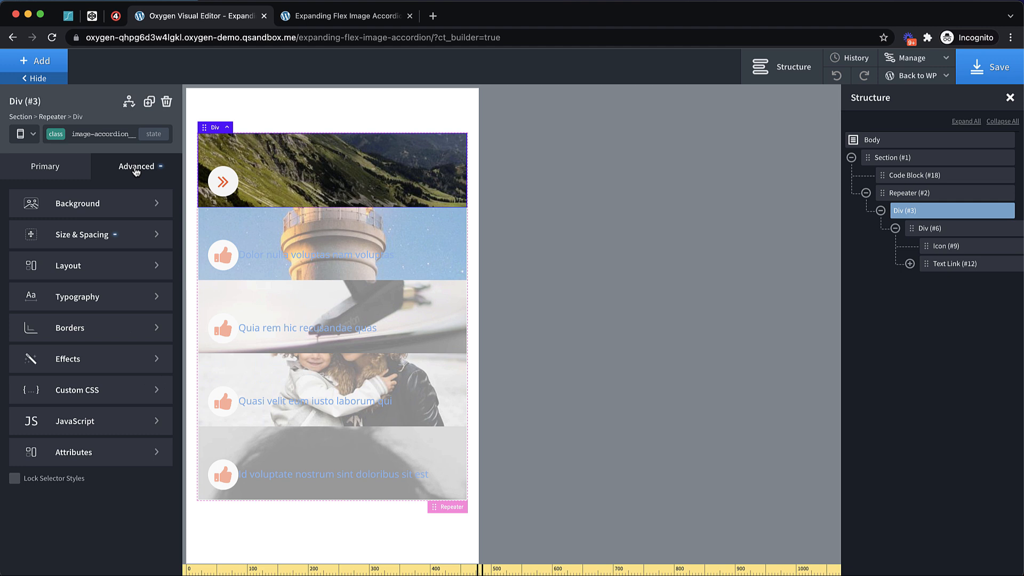
click(98, 240)
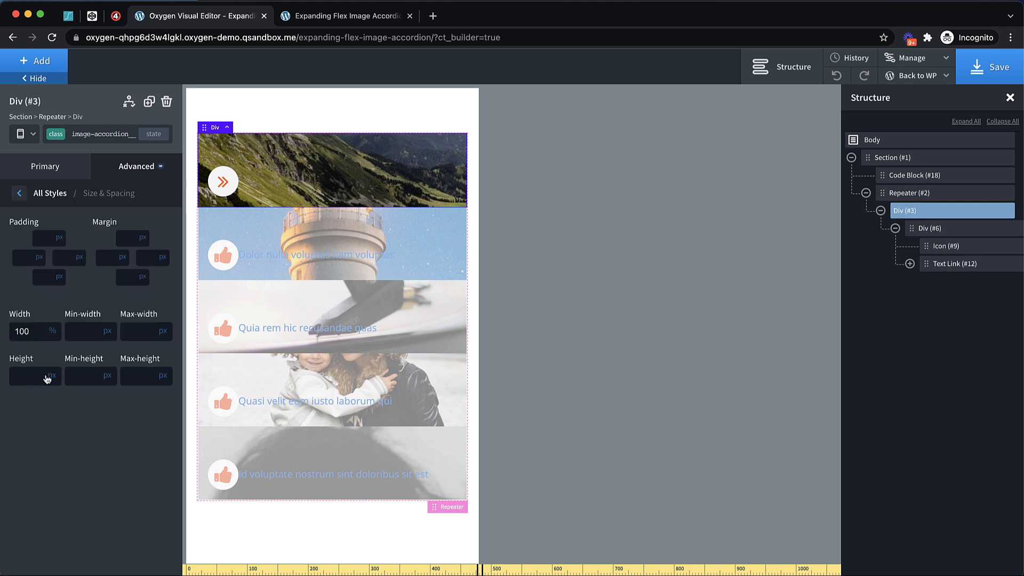
mouse_move(51, 377)
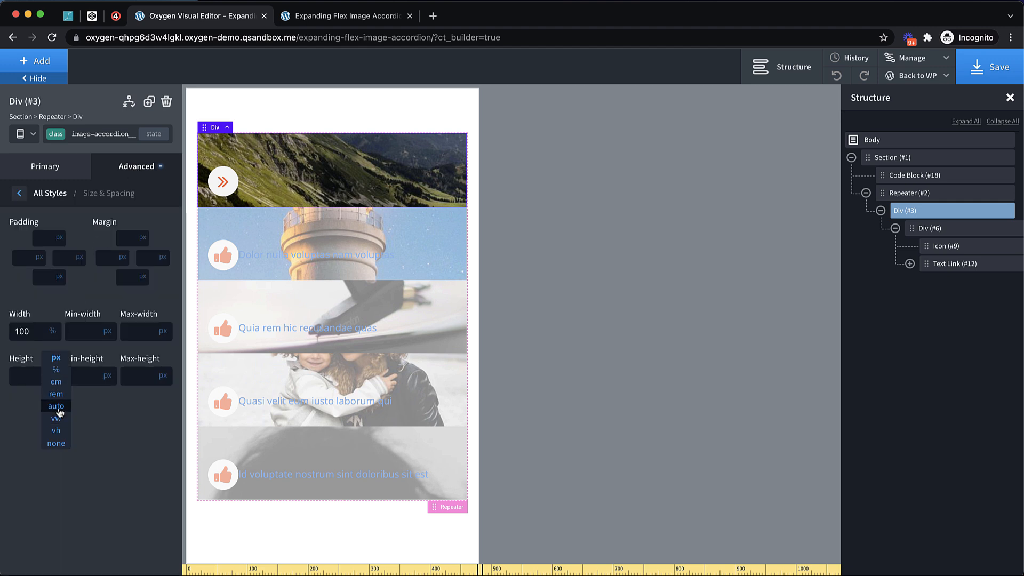
click(59, 412)
Step: Compare the item's sizing under All devices, return to the Less than 768px breakpoint and save the page
click(24, 134)
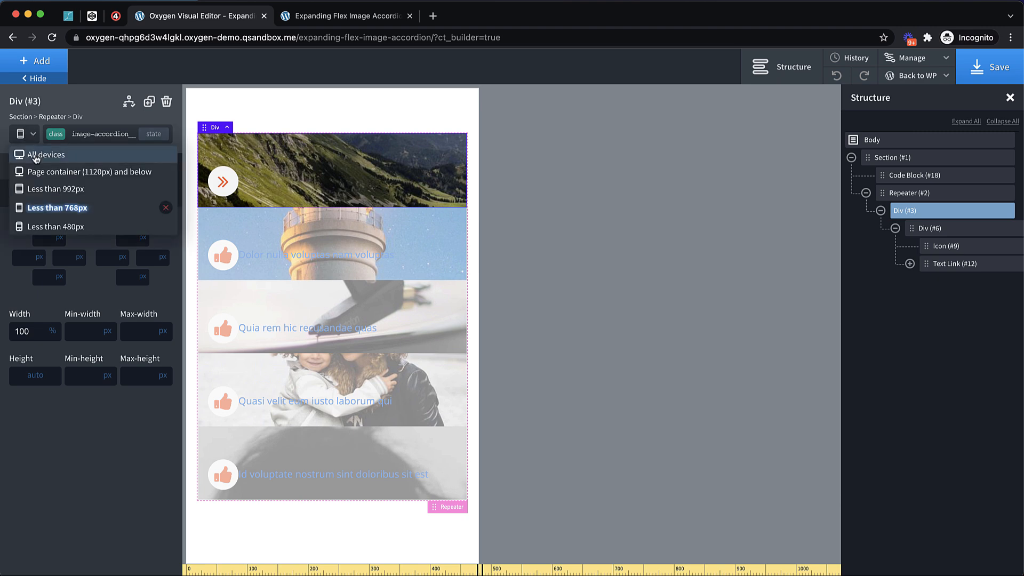
click(35, 155)
click(24, 134)
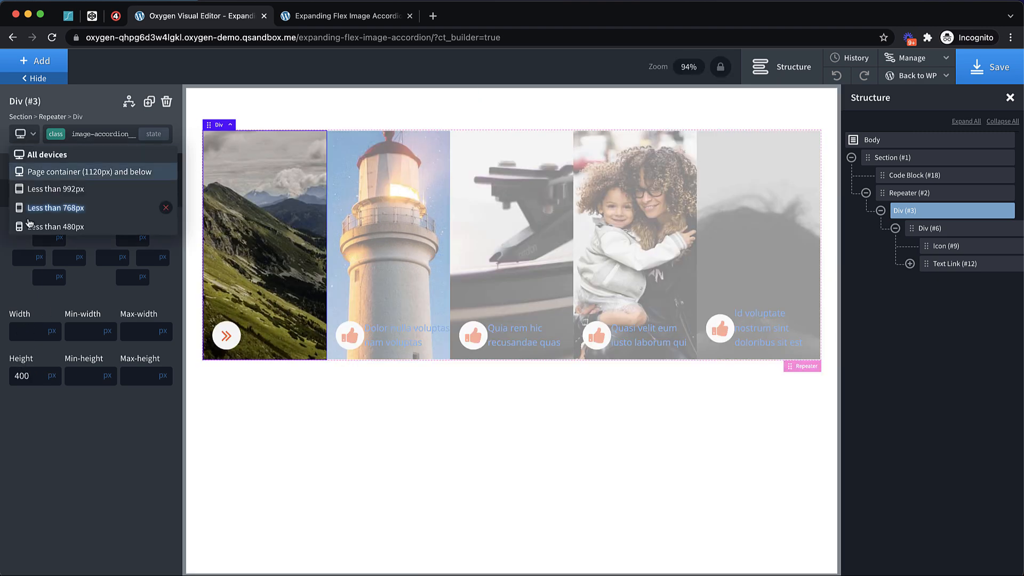
click(48, 227)
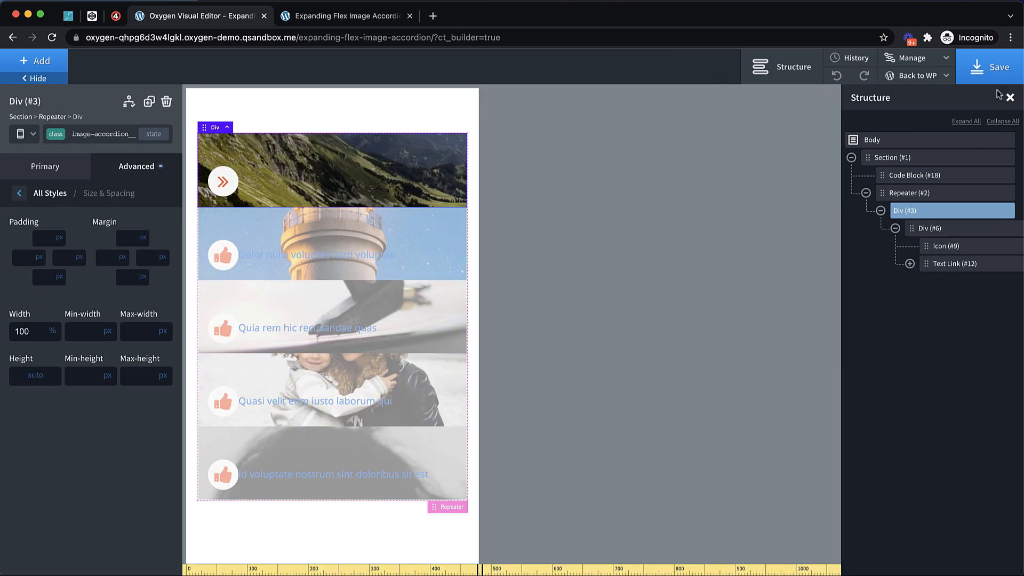
click(997, 74)
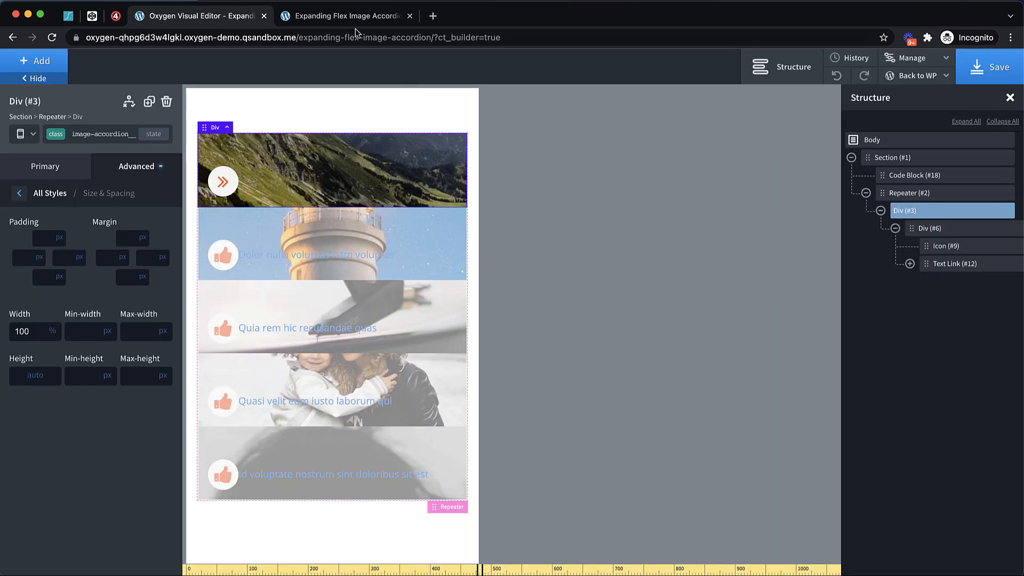
Step: Reload the frontend page and check the accordion at 1090 px width by expanding different images
click(344, 15)
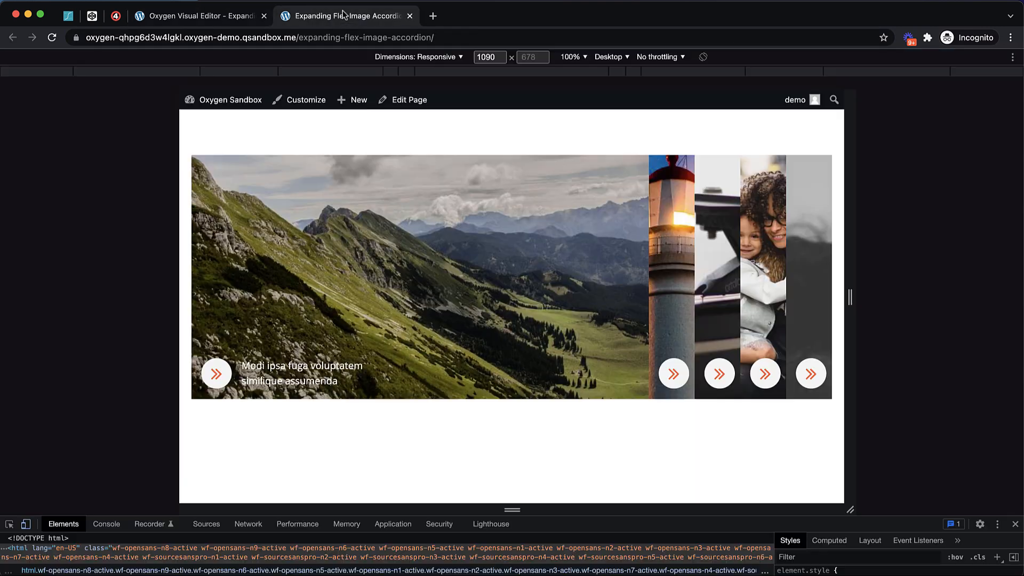
click(52, 37)
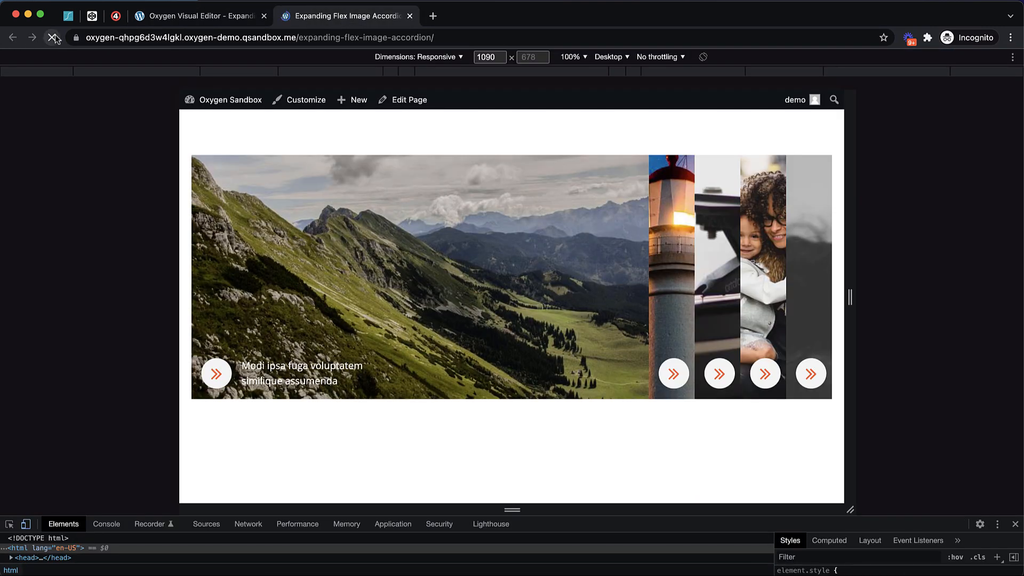
click(762, 286)
click(307, 258)
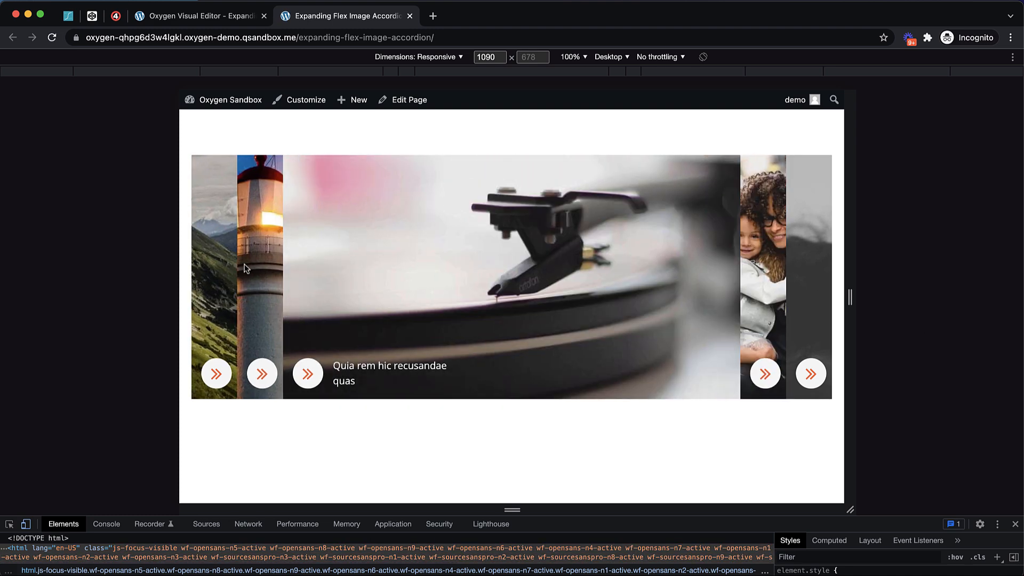
click(242, 264)
click(233, 264)
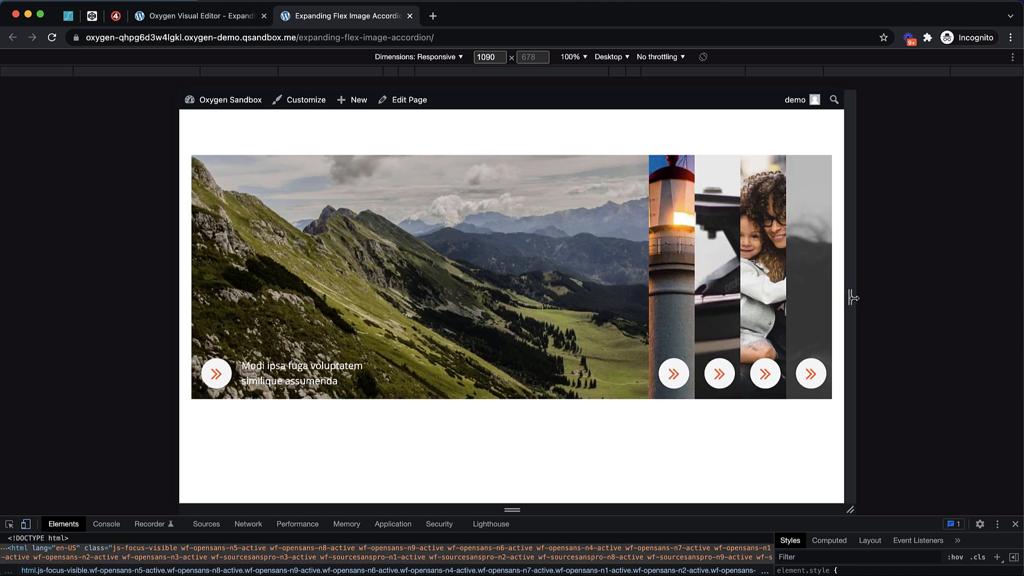
Step: Narrow the emulated viewport to 652 px wide and check the stacked accordion by expanding its images in turn
drag(852, 297, 718, 297)
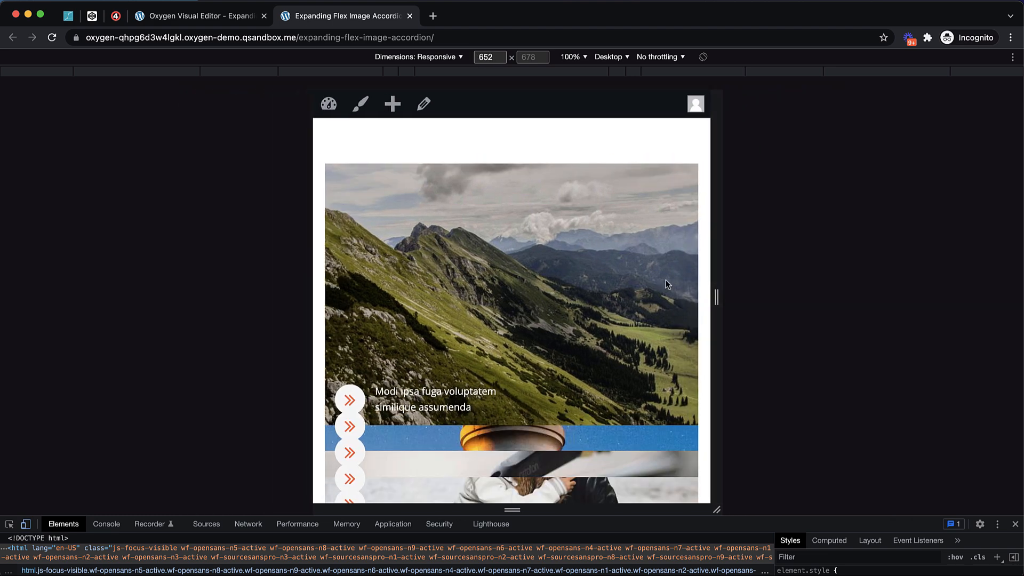
scroll(668, 284, down, 3)
click(601, 394)
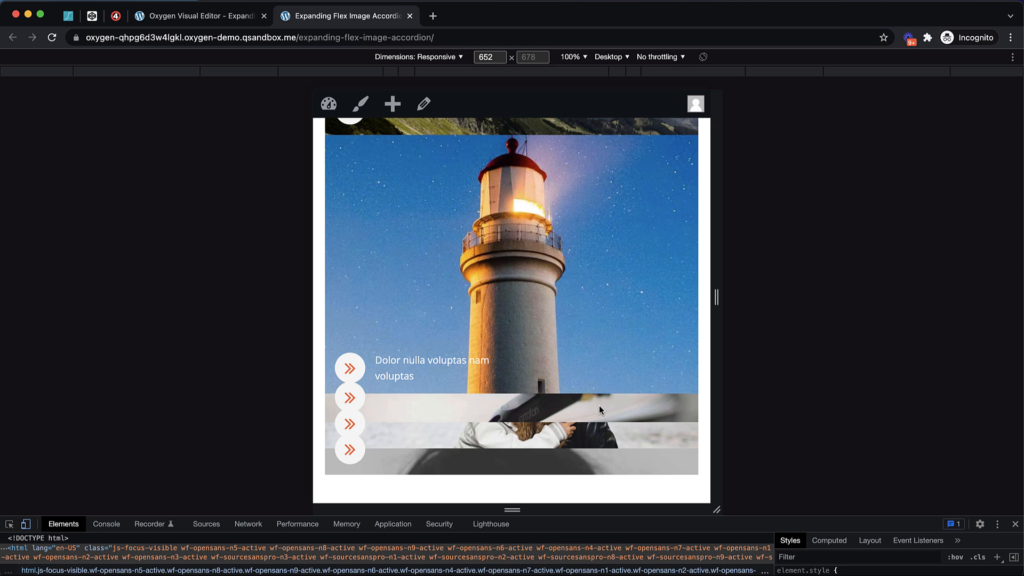
click(601, 410)
click(417, 436)
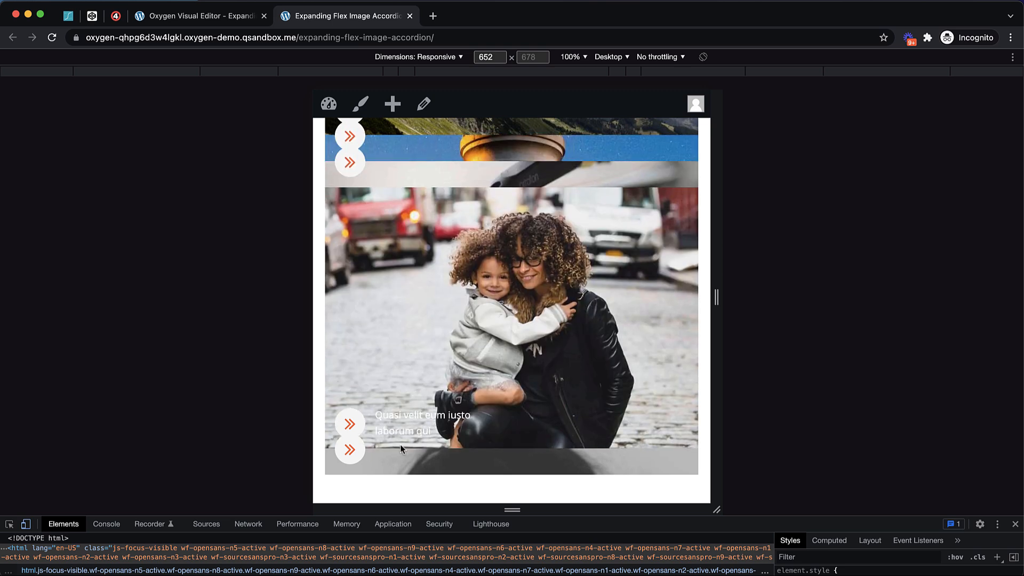
click(417, 462)
scroll(384, 448, up, 2)
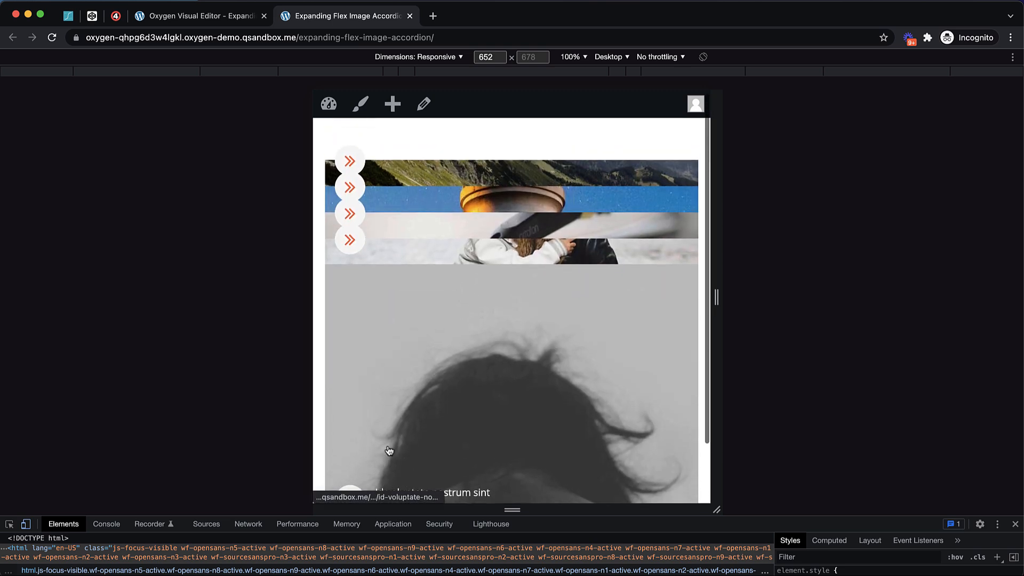
click(441, 185)
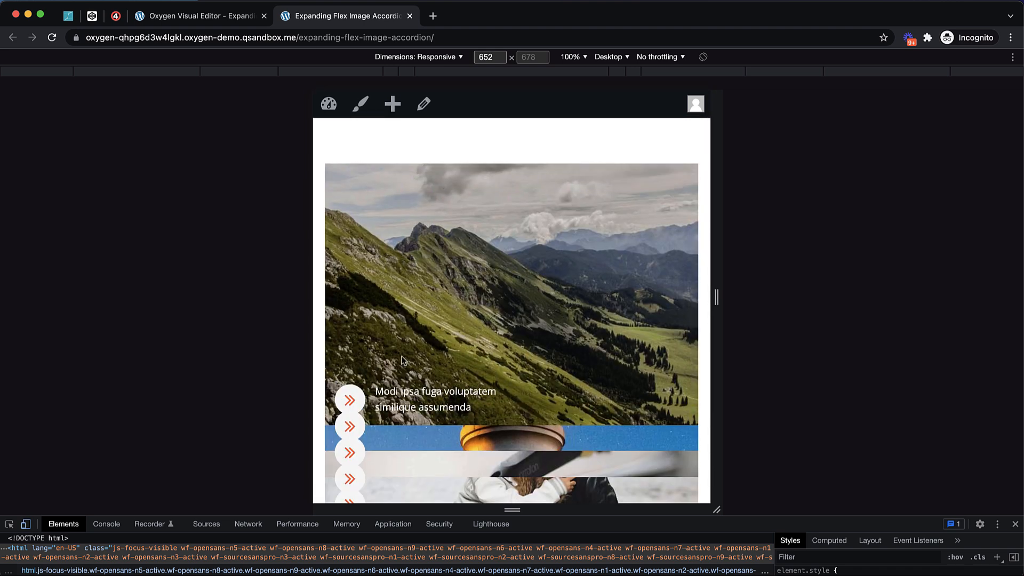
scroll(484, 415, down, 1)
click(473, 408)
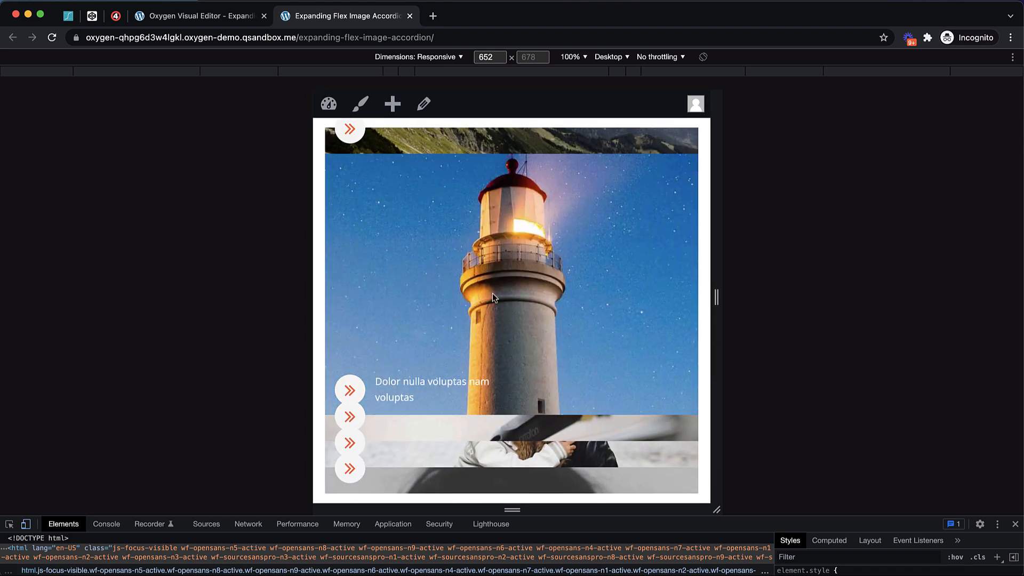
scroll(525, 191, up, 1)
click(525, 191)
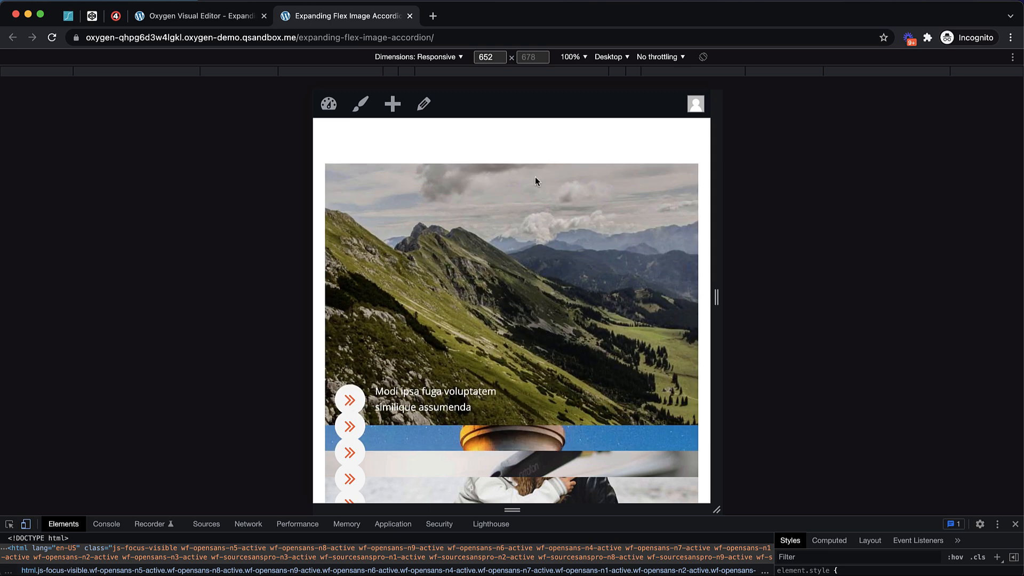
Step: Return to the builder and prefix the accordion details' pointer-events rule in the Code Block's CSS with body:not(.ng-scope)
click(207, 20)
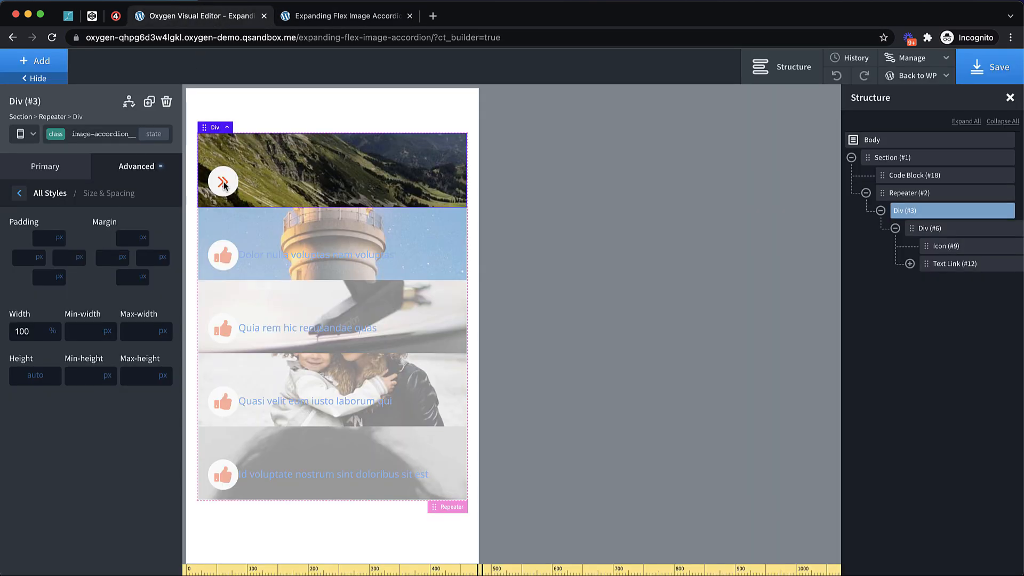
click(943, 246)
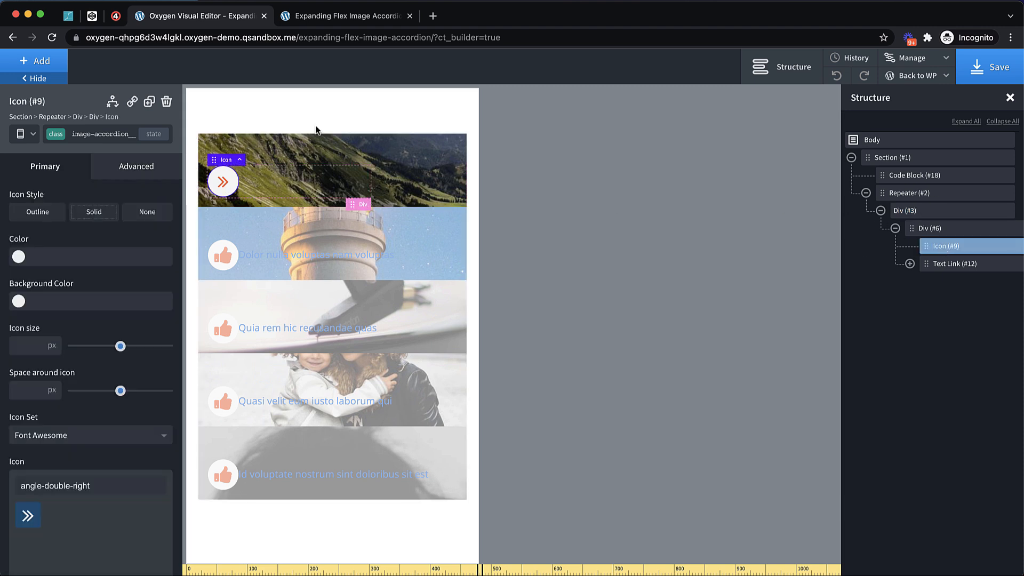
click(271, 174)
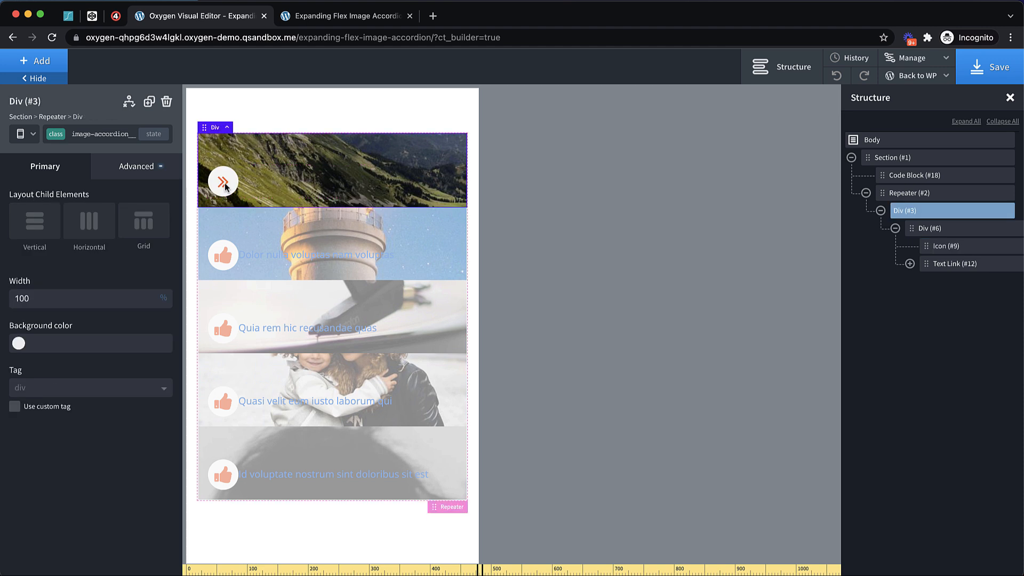
click(914, 175)
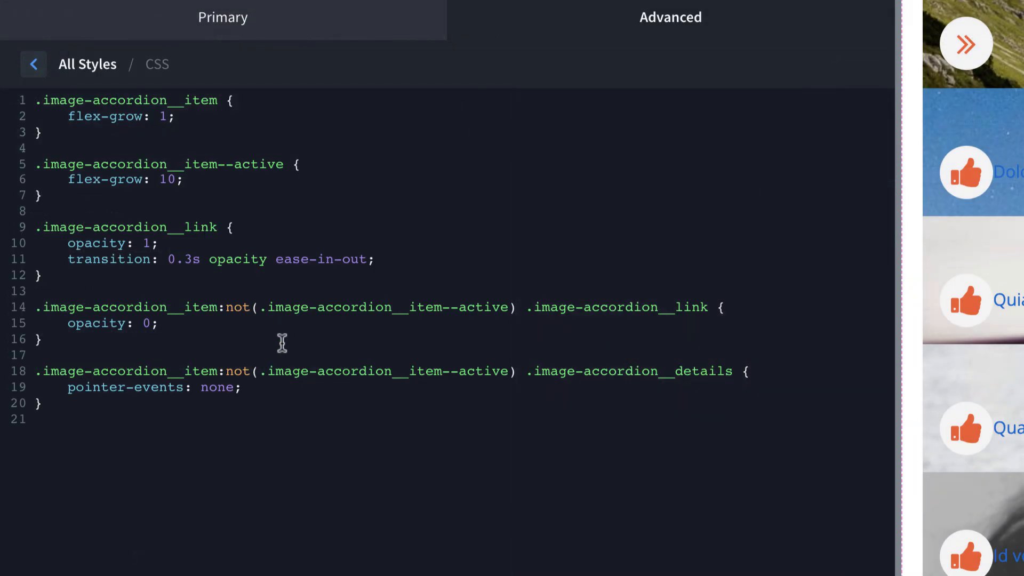
click(33, 371)
text(body)
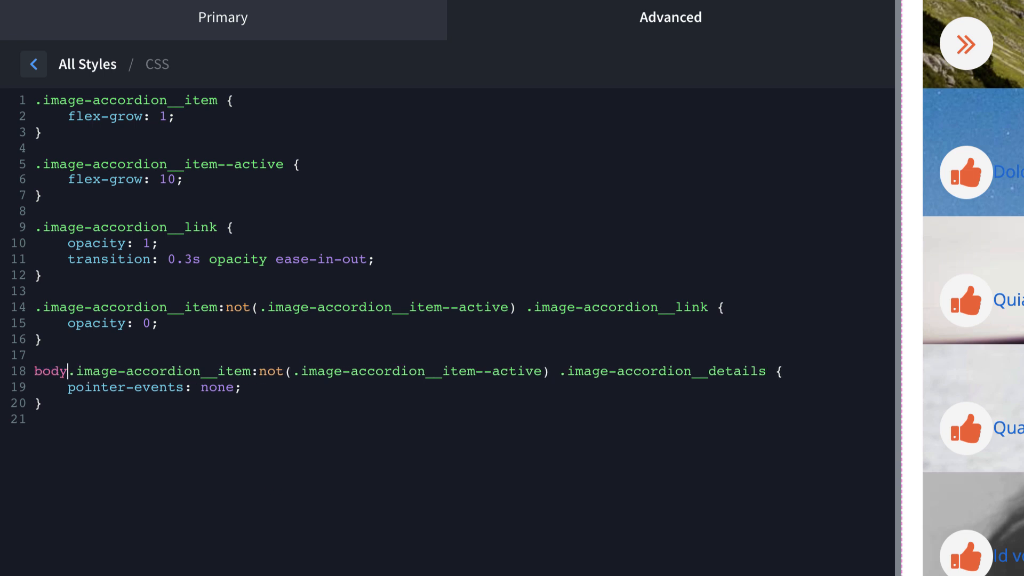
text(:not(.)
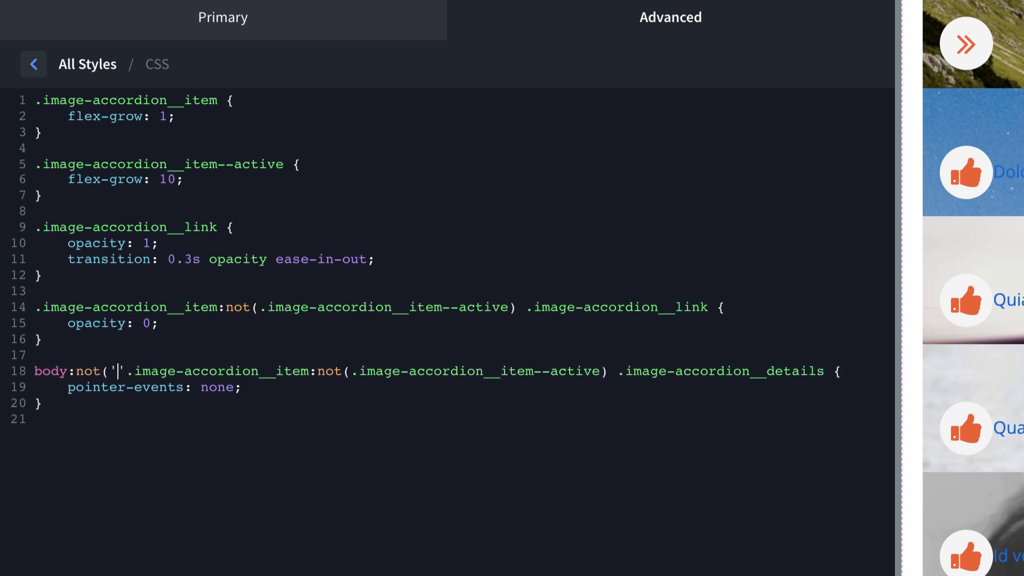
text(ng-scope))
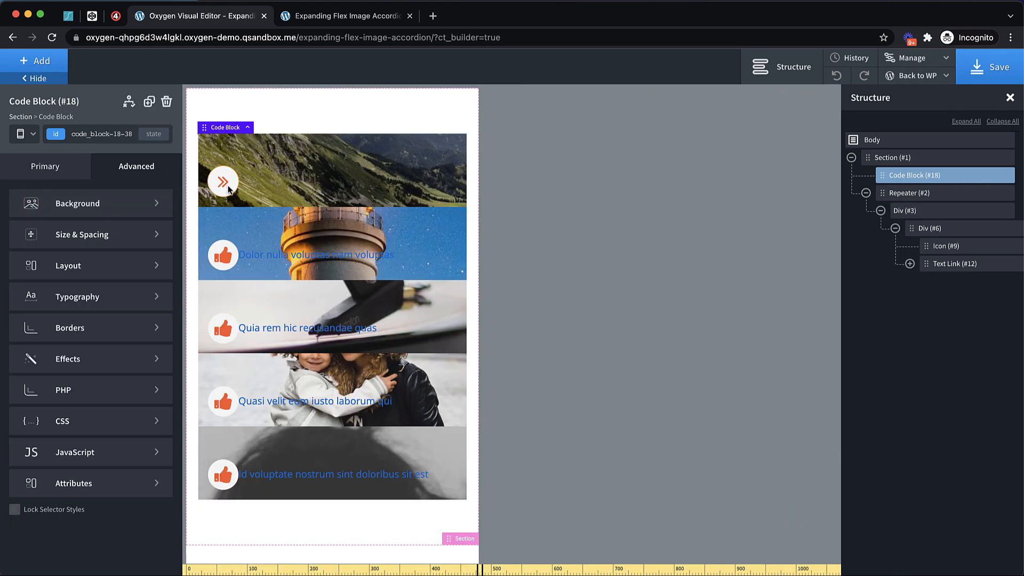
Step: Set the accordion Icon's size to 16 px and the space around it to 4 px for the Less than 768px breakpoint
click(229, 189)
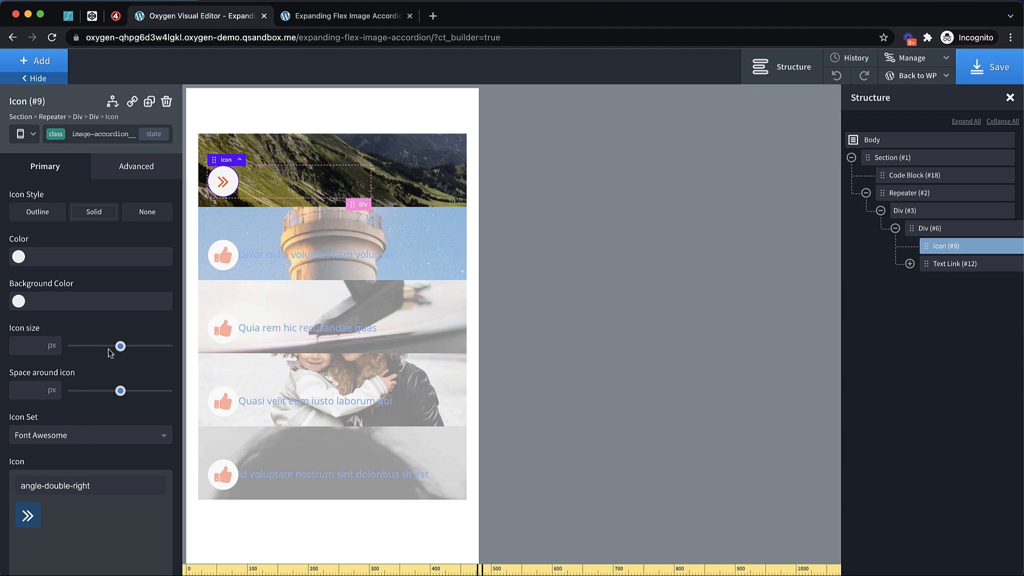
click(19, 346)
text(16)
click(33, 389)
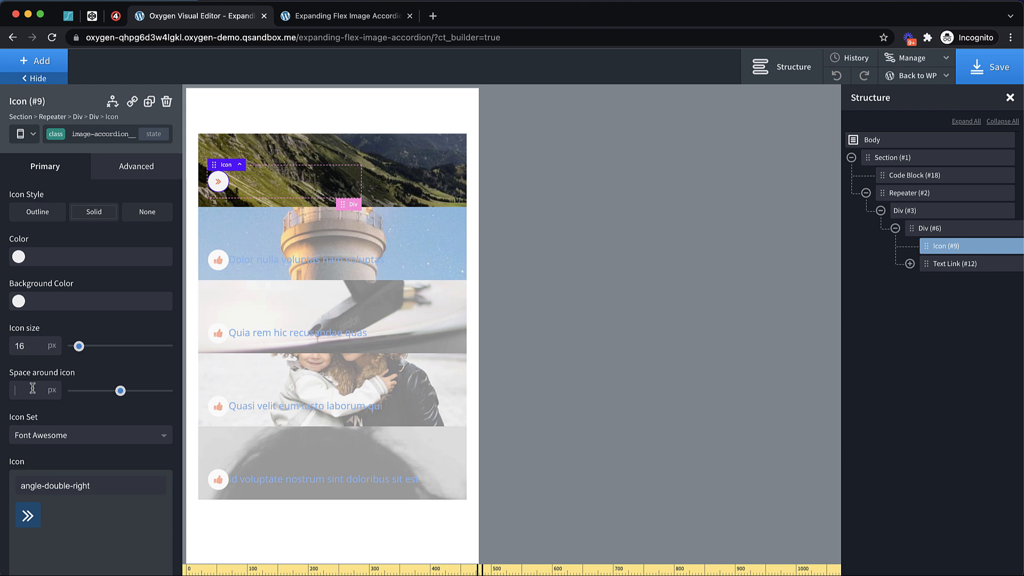
text(4)
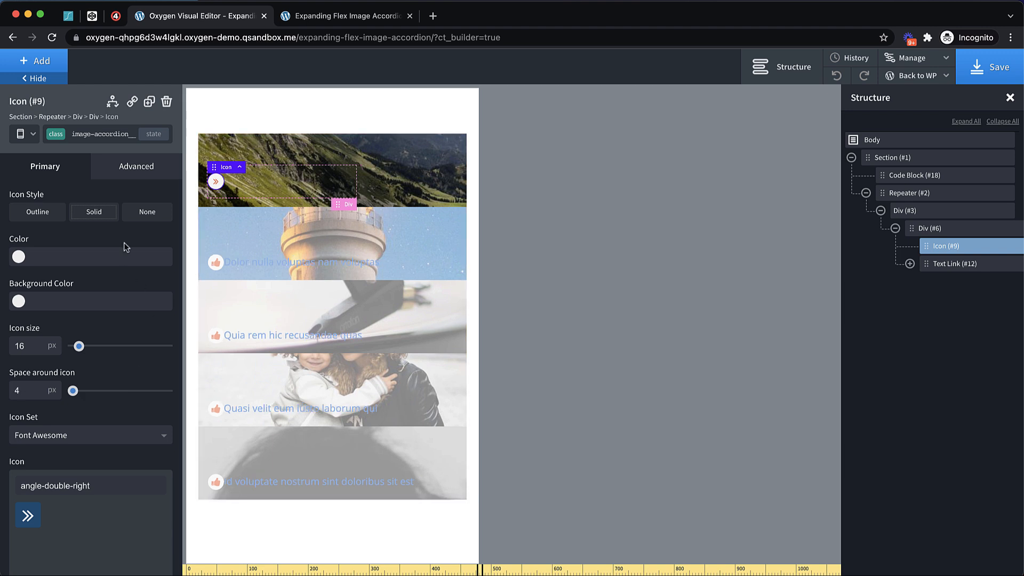
Step: Set the overflow of the accordion item Div (#3) to hidden for the small-screen breakpoint and save the page
click(445, 185)
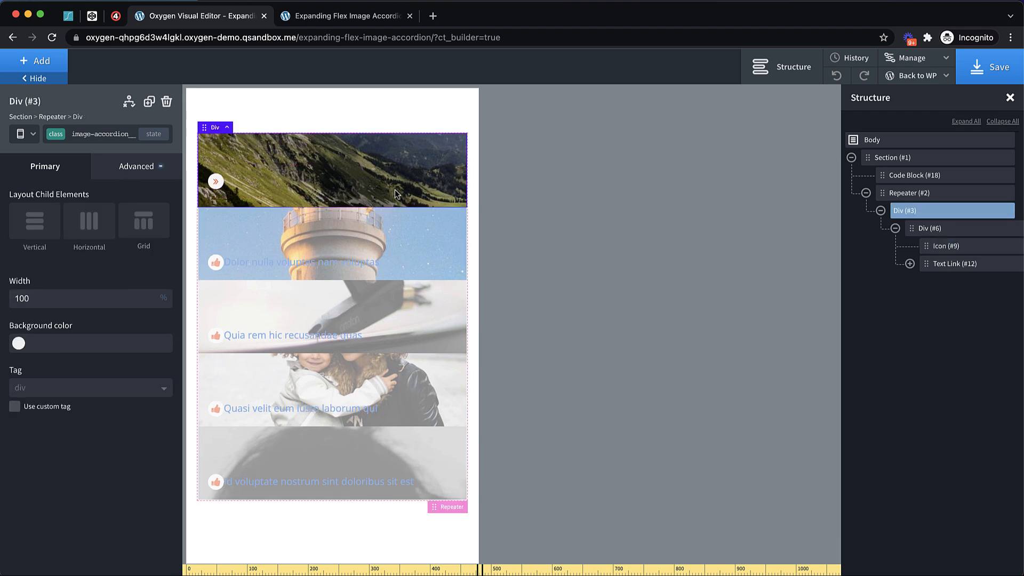
click(143, 163)
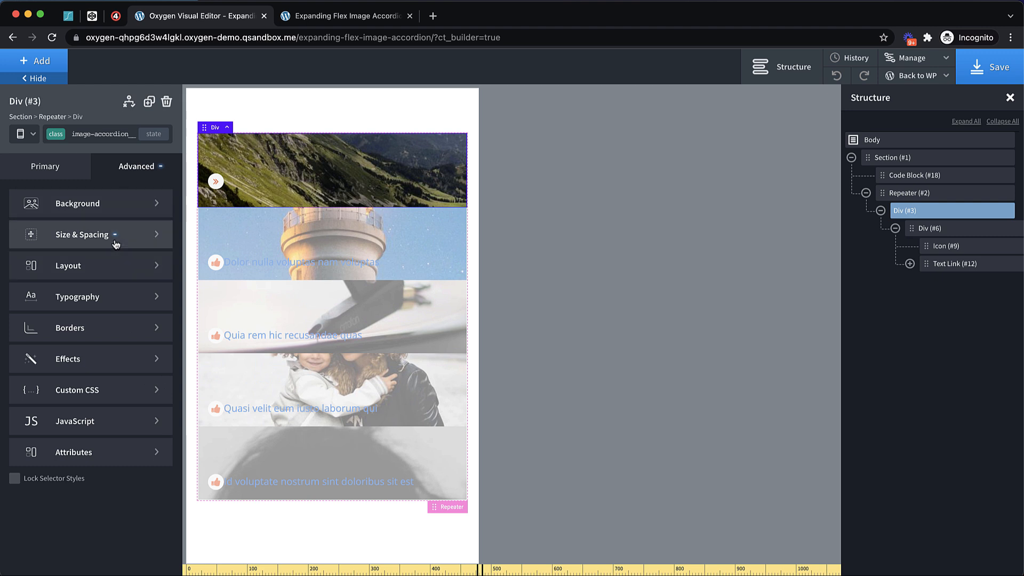
click(110, 266)
scroll(109, 266, down, 2)
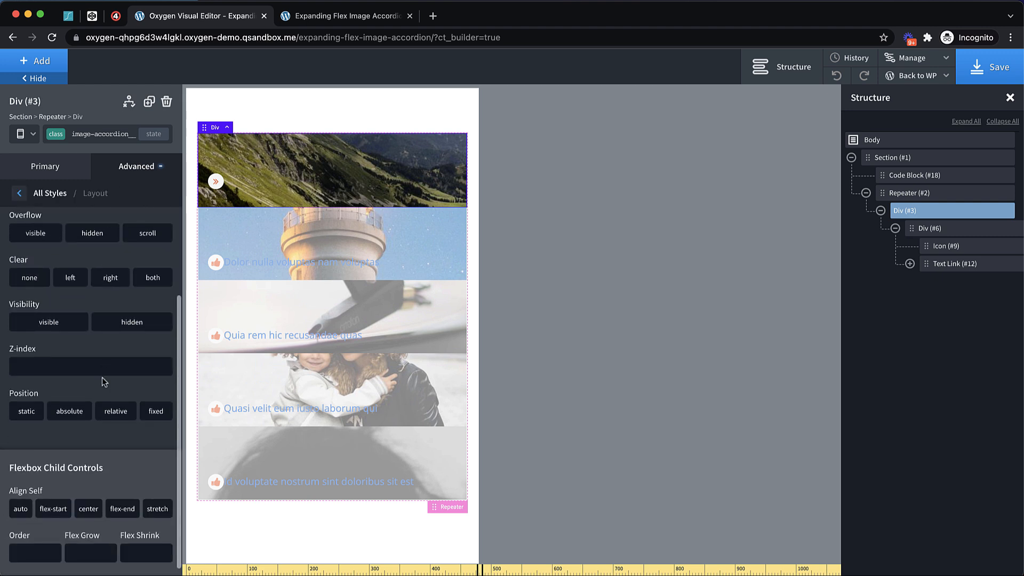
click(93, 233)
key(ctrl+s)
Step: Reload the frontend page at 652 px width and check the smaller icons by expanding the stacked images in turn
click(367, 18)
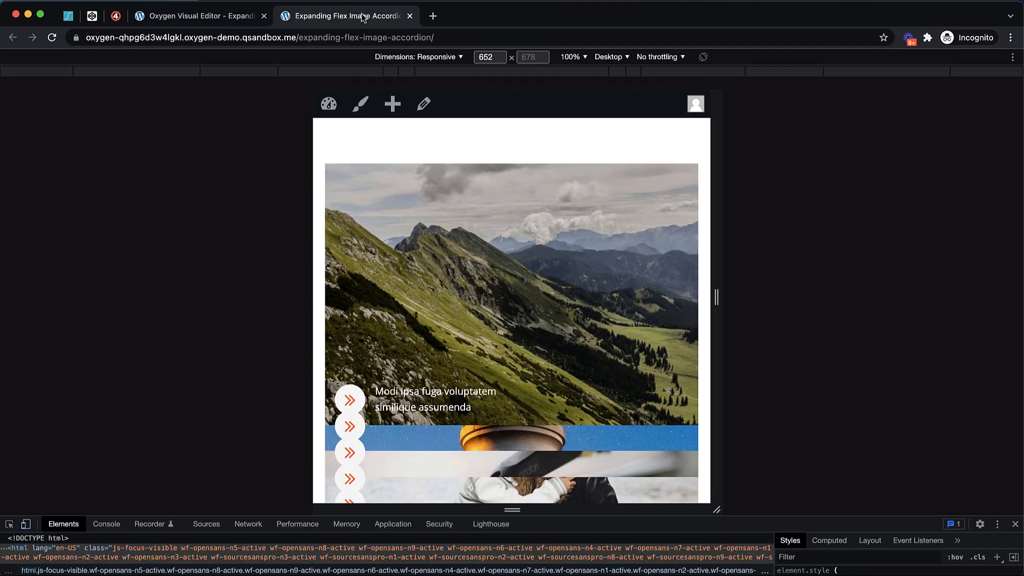
key(super+r)
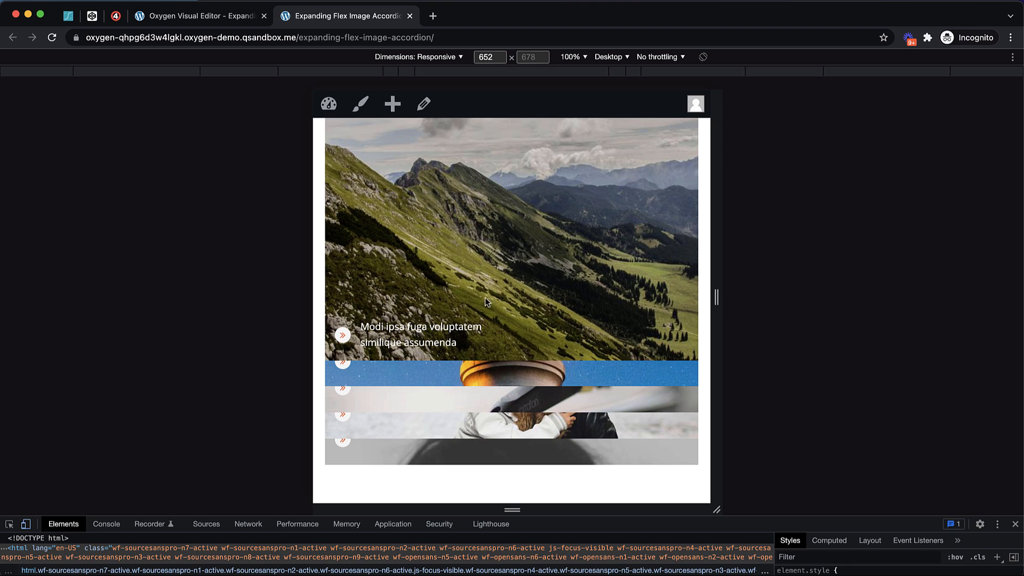
click(454, 372)
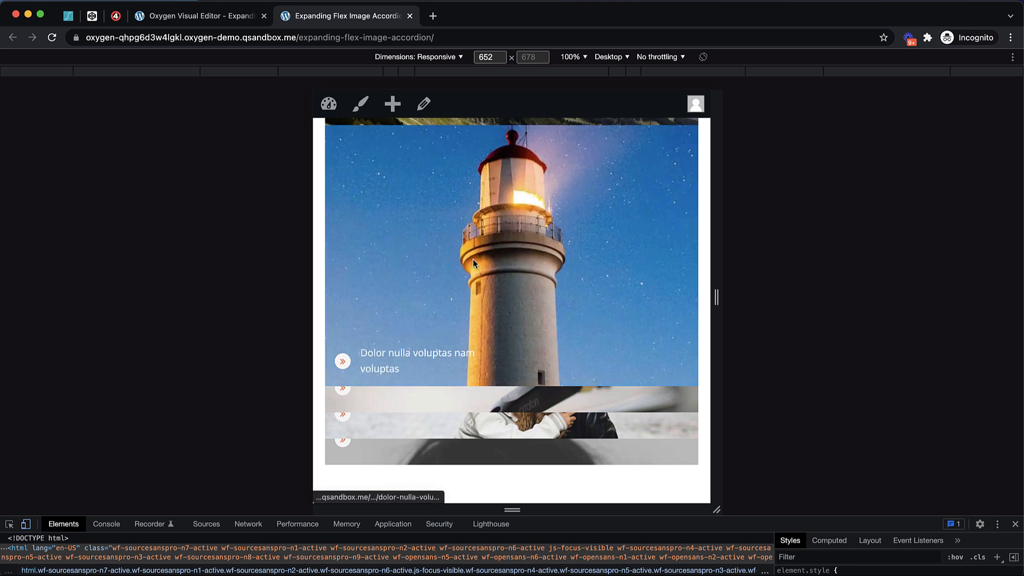
click(389, 397)
click(390, 424)
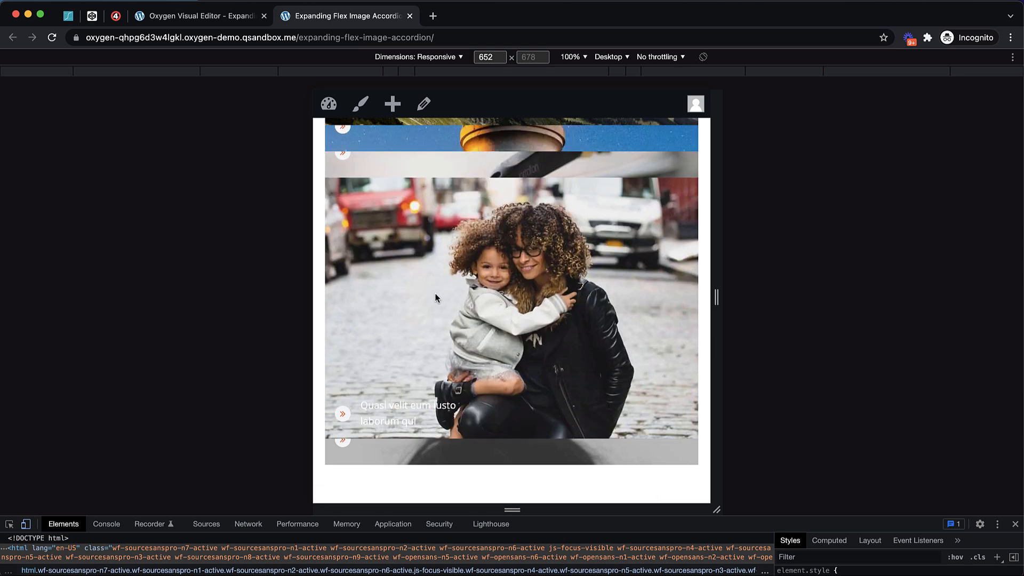
scroll(435, 294, up, 2)
scroll(435, 294, down, 2)
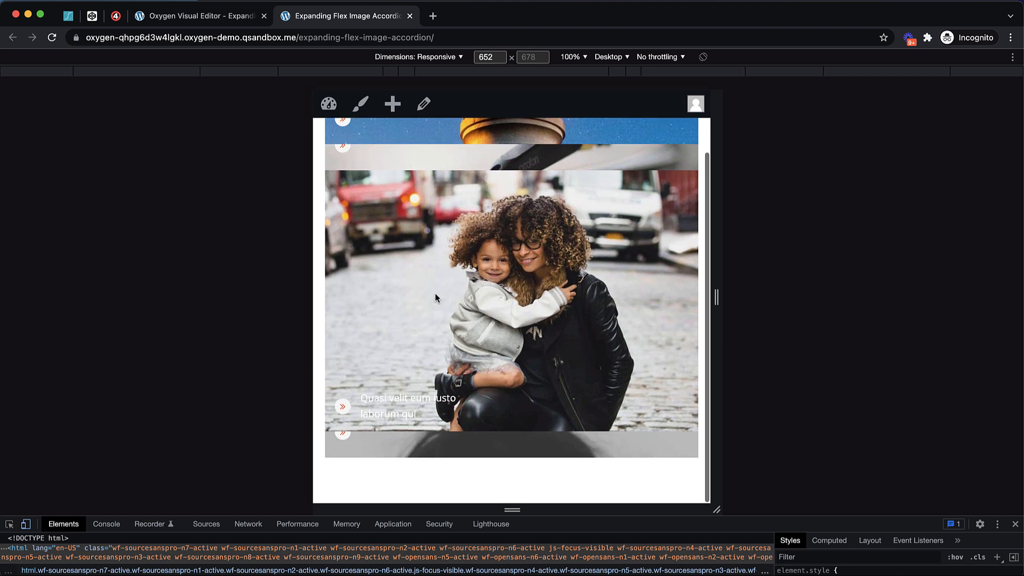
click(400, 453)
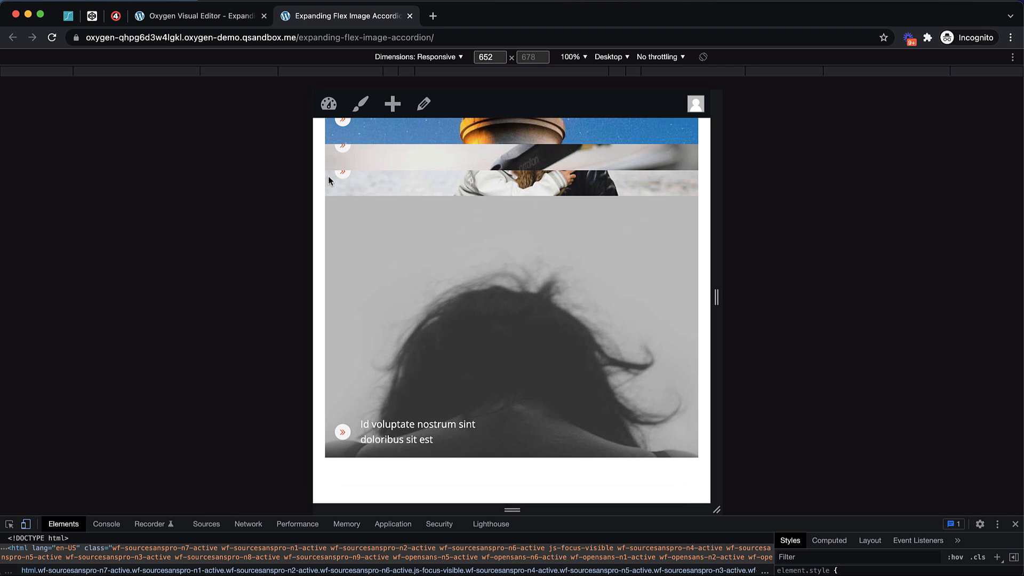
Step: Back in the builder, set the width of the accordion's Text Link to 90% for the small-screen breakpoint
click(248, 18)
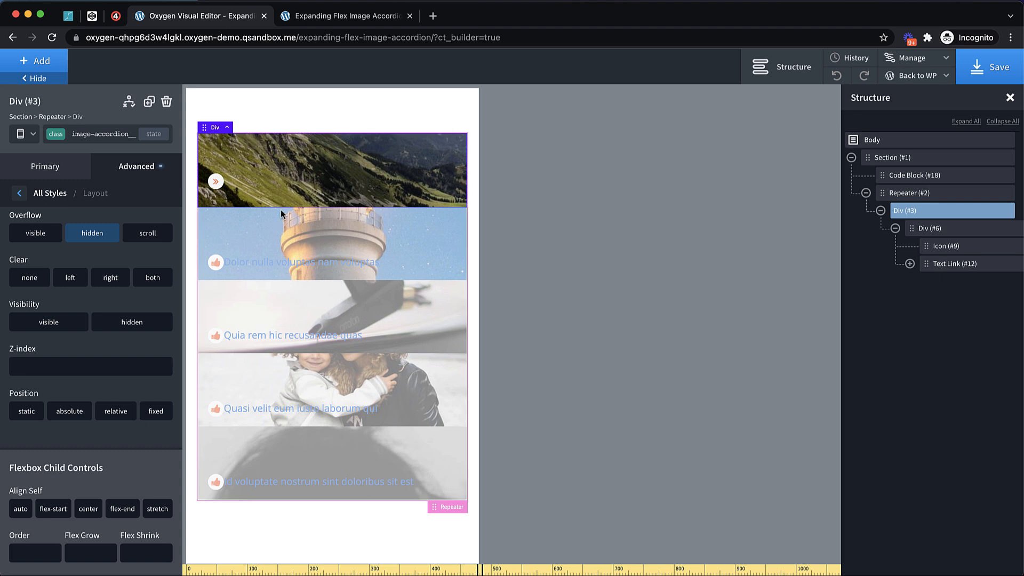
click(959, 263)
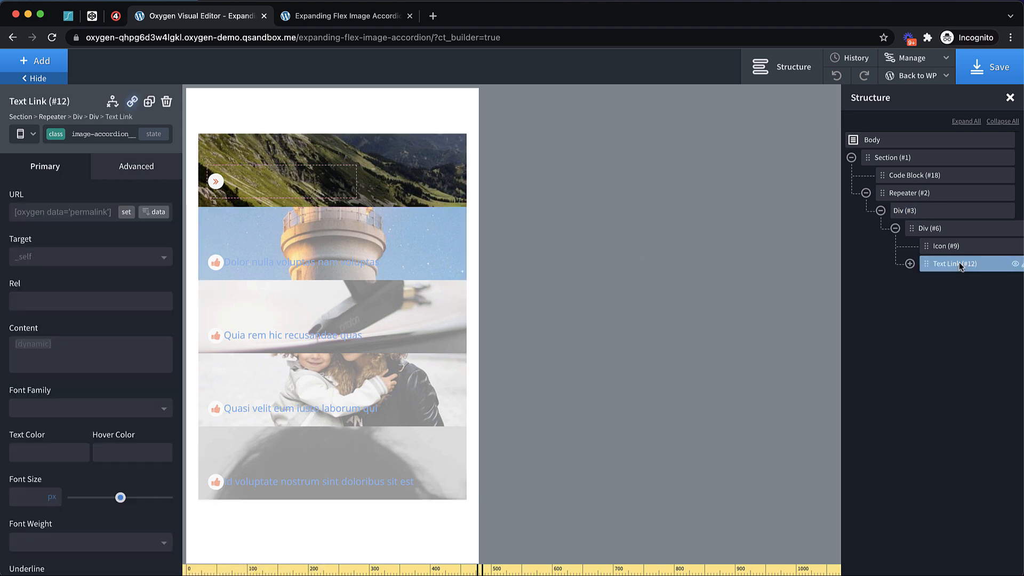
click(136, 168)
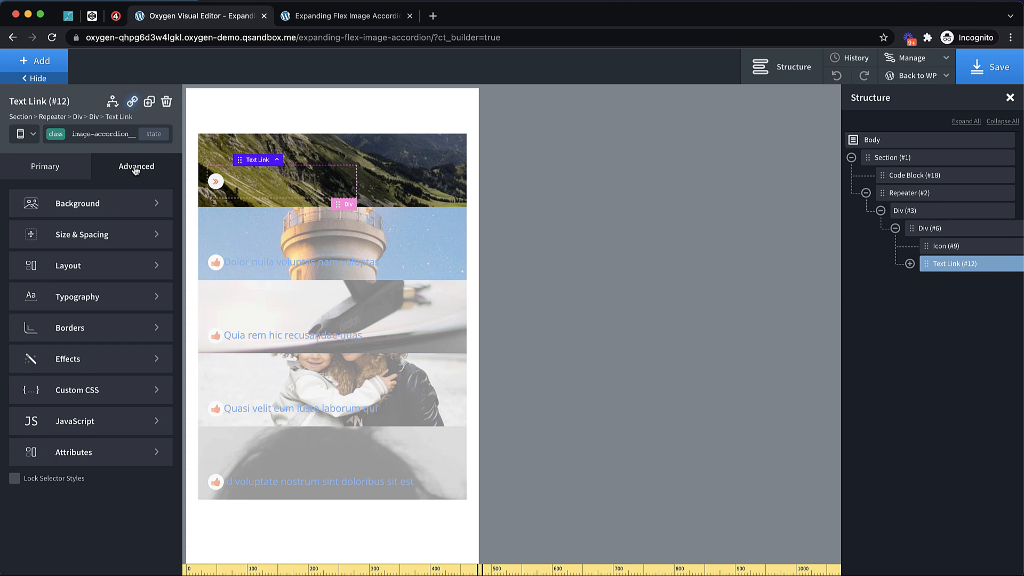
click(107, 241)
click(33, 375)
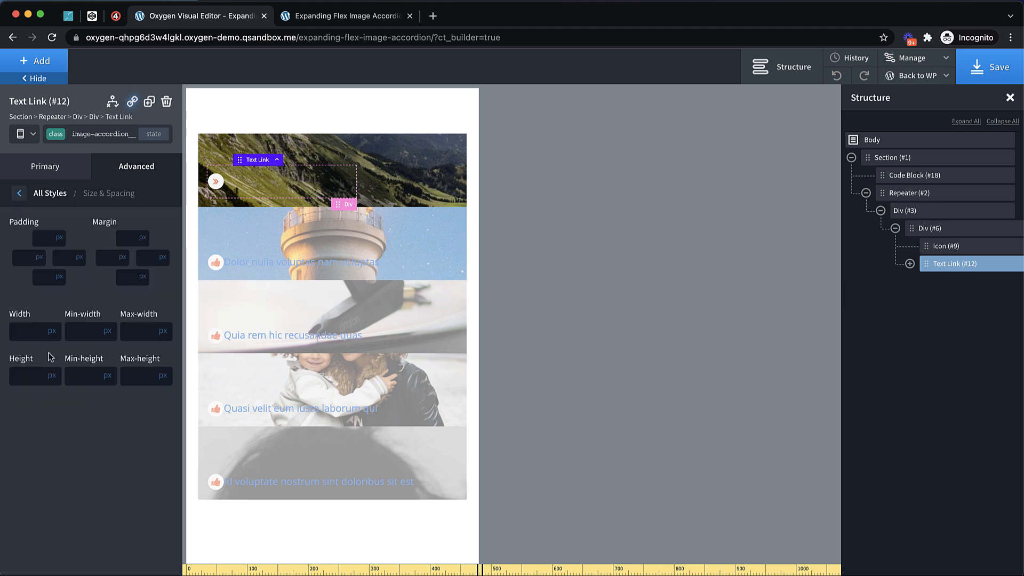
click(53, 326)
text(90)
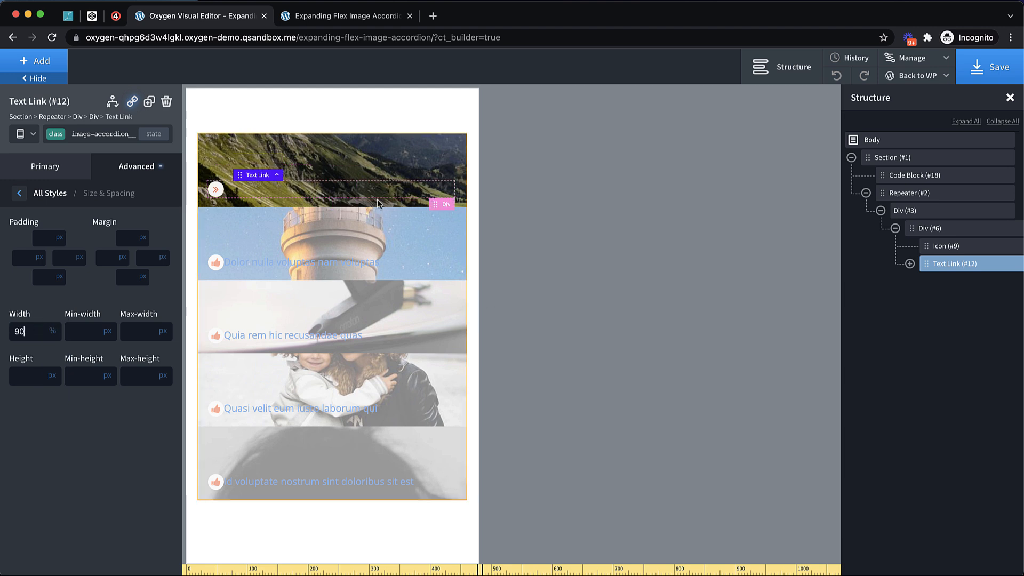
Step: Position the details Div (#6) absolutely with left and bottom offsets of 8 px and save the page
click(948, 234)
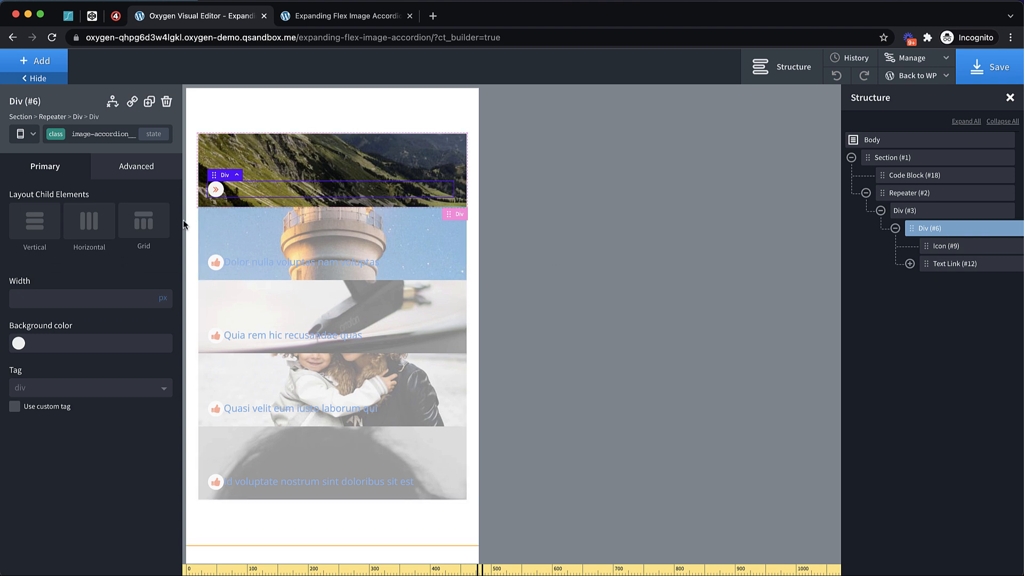
click(136, 167)
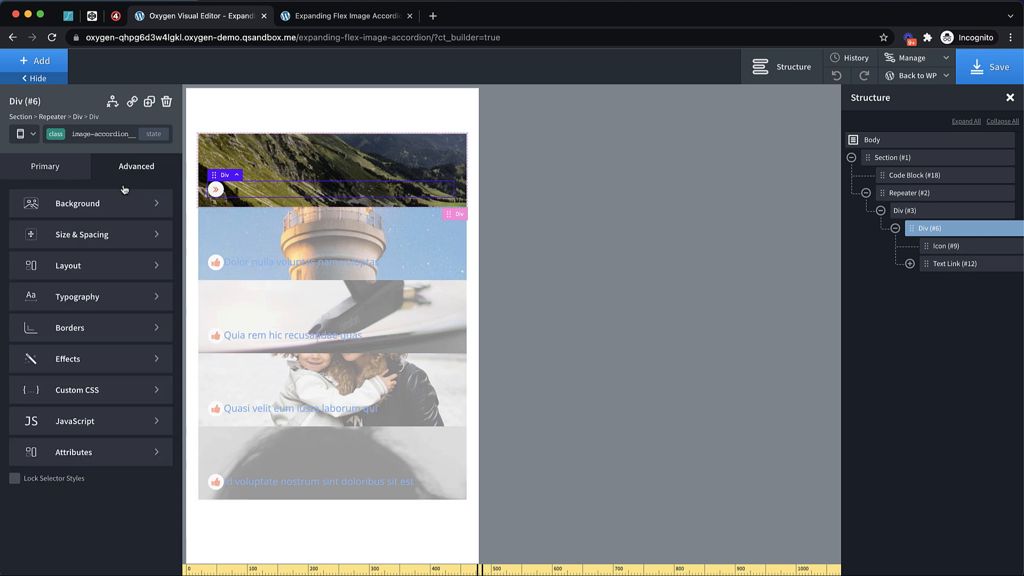
click(103, 266)
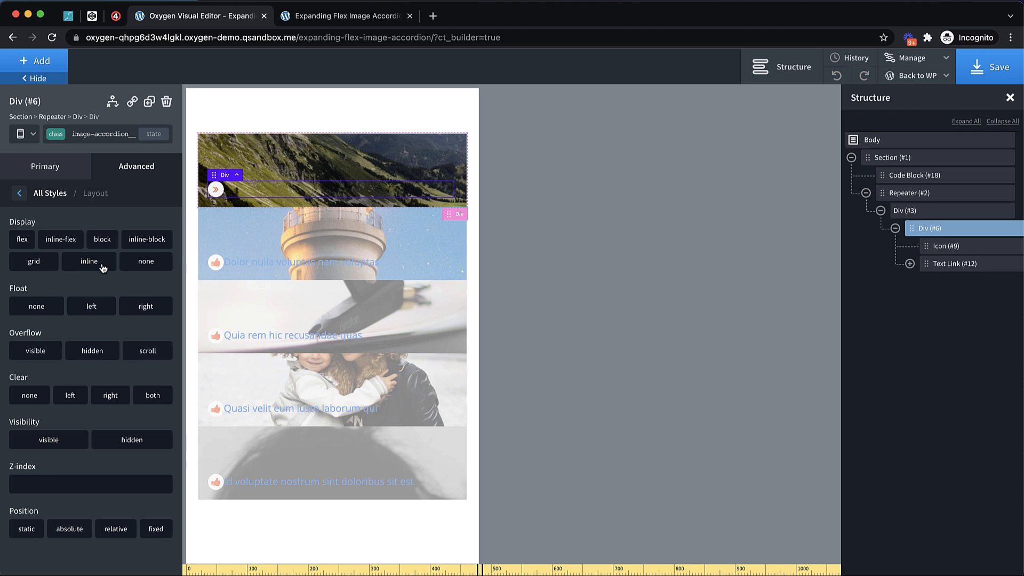
click(74, 532)
scroll(73, 531, down, 2)
click(57, 516)
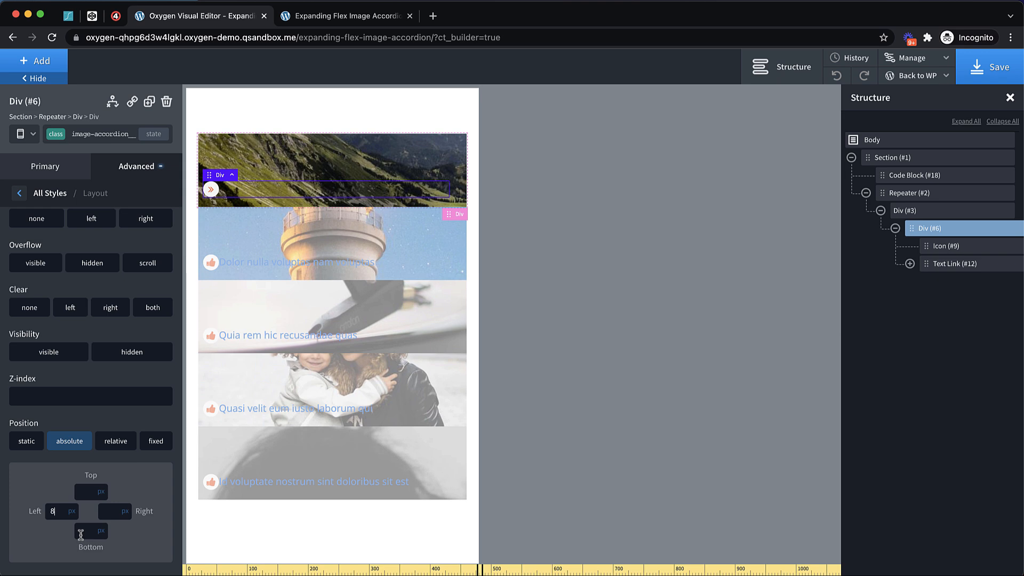
click(80, 531)
text(8)
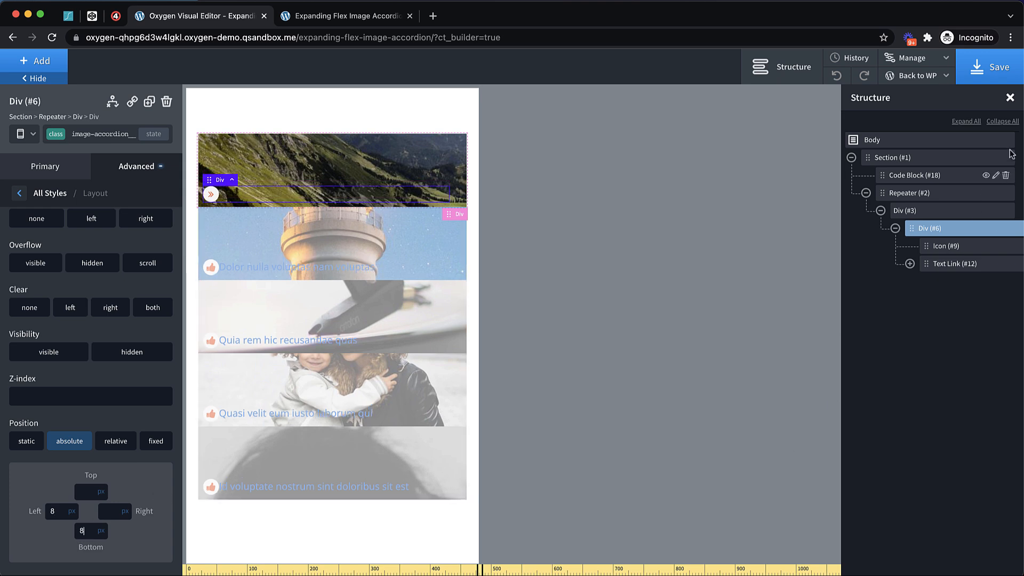
click(997, 75)
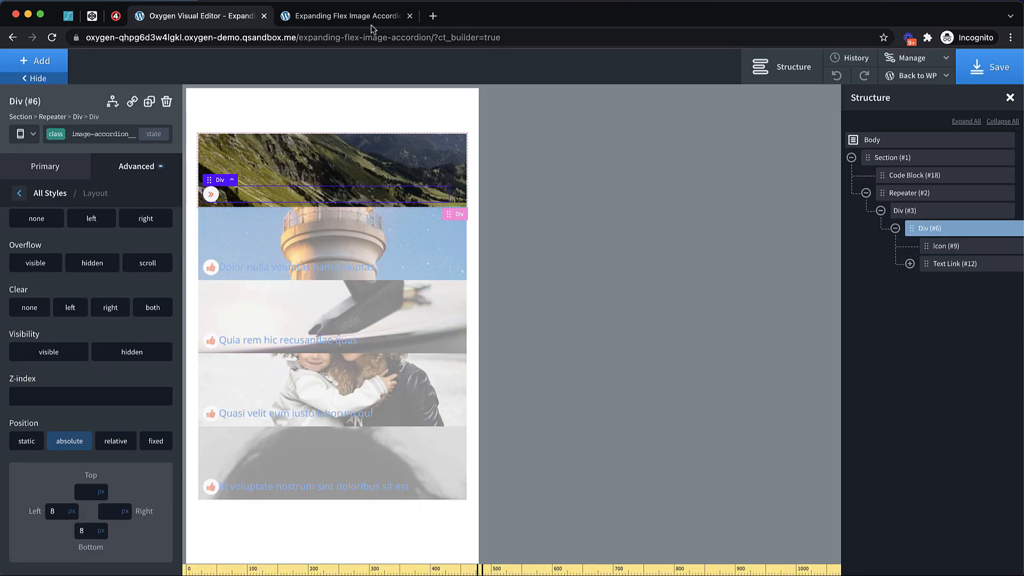
Step: Reload the frontend page and check the icon and title placement at 652 px width by expanding each stacked image
click(366, 21)
click(52, 37)
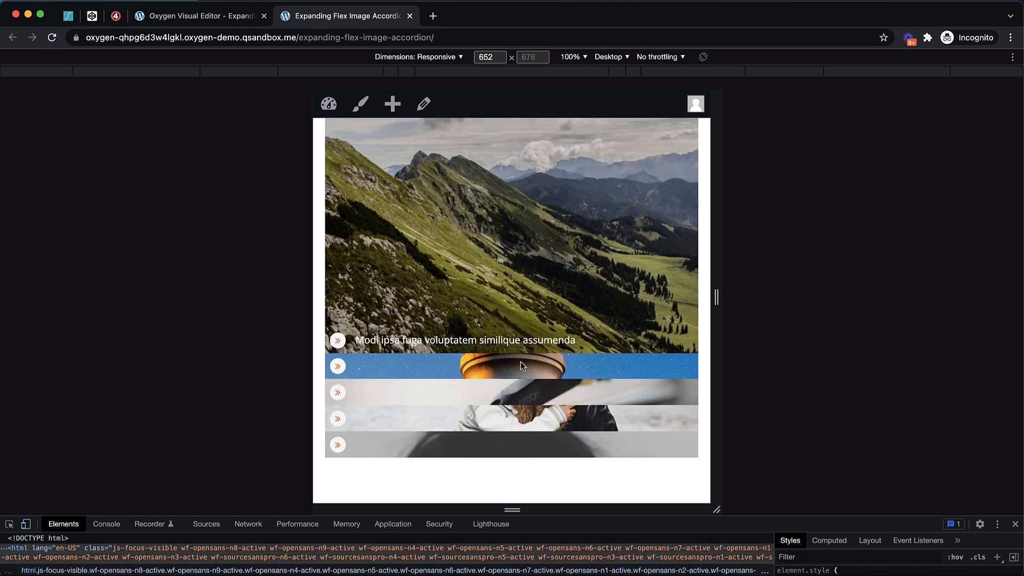
click(520, 368)
click(534, 394)
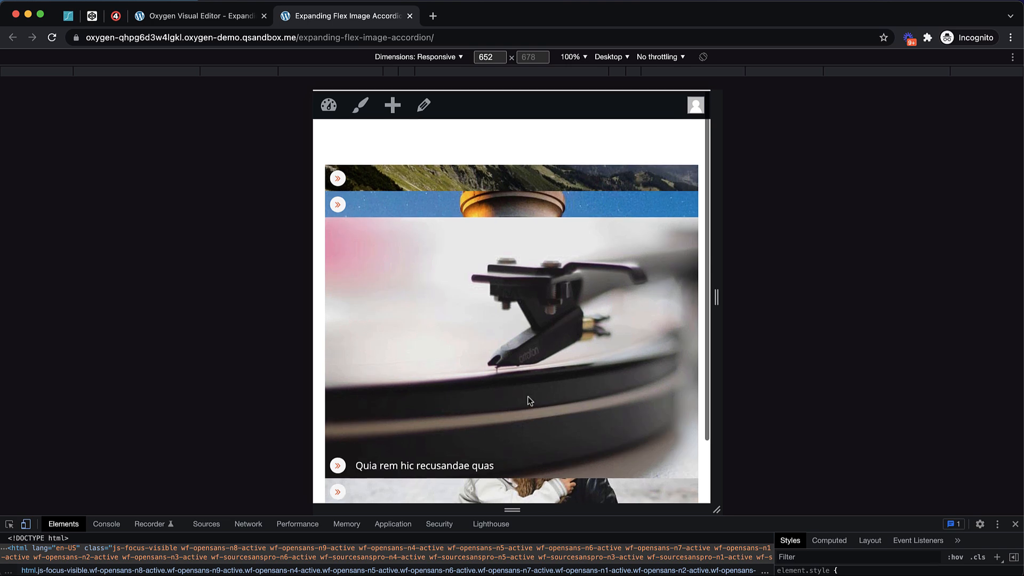
click(512, 420)
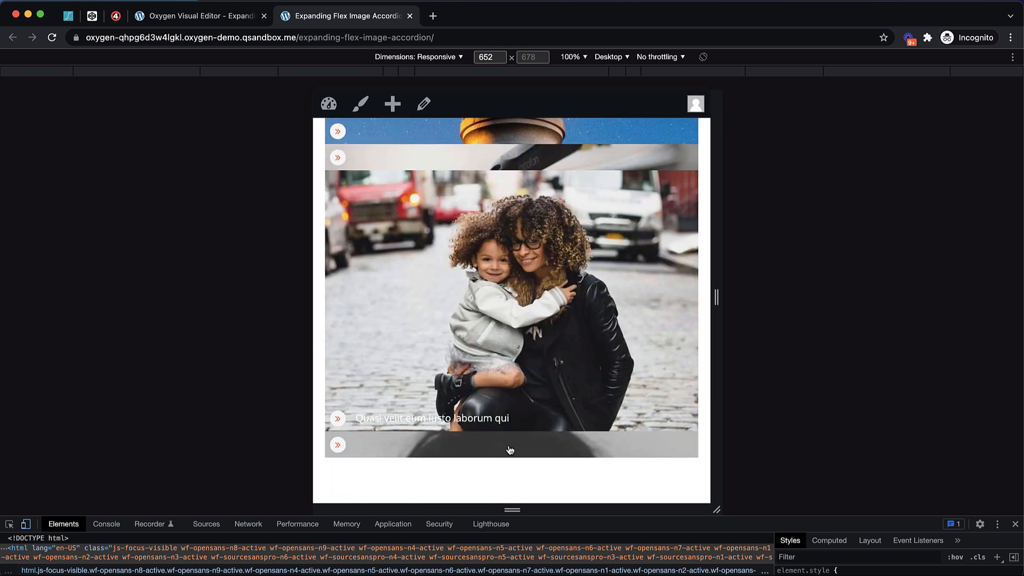
click(510, 448)
scroll(510, 450, up, 2)
click(532, 185)
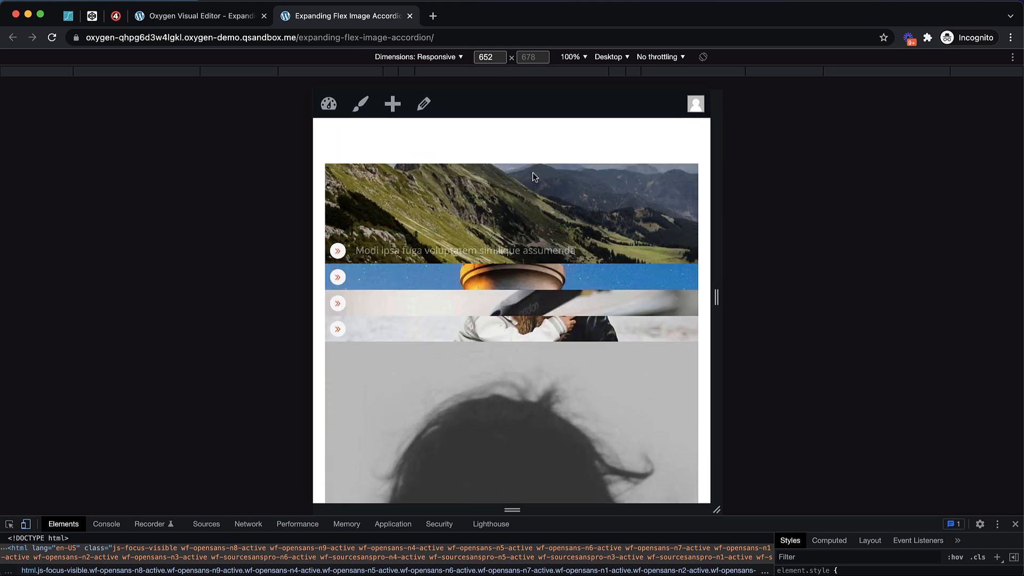
scroll(555, 299, down, 2)
click(605, 365)
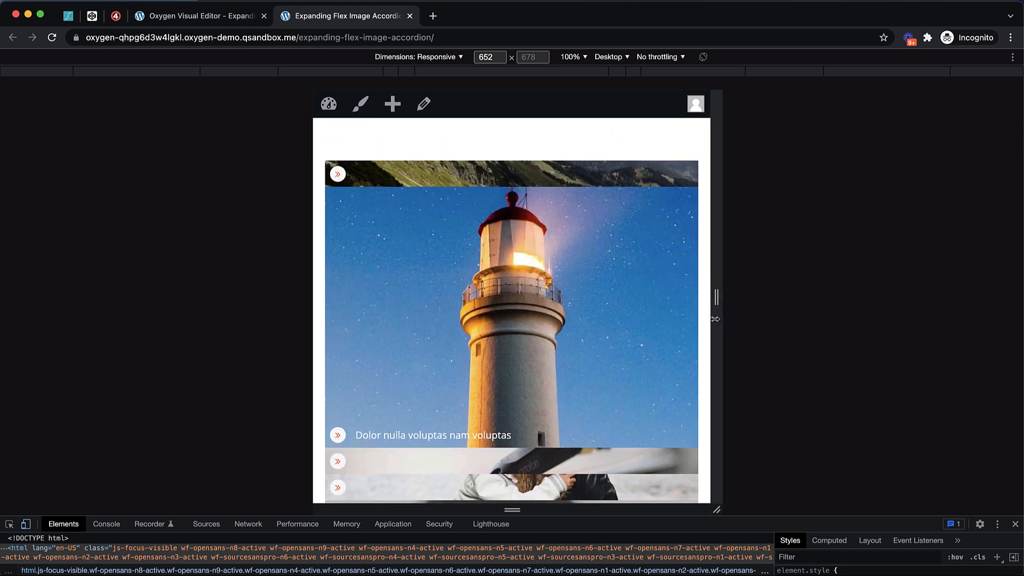
Step: Widen the emulated viewport to 1532 px, check the horizontal accordion and close the developer tools
drag(715, 319, 984, 297)
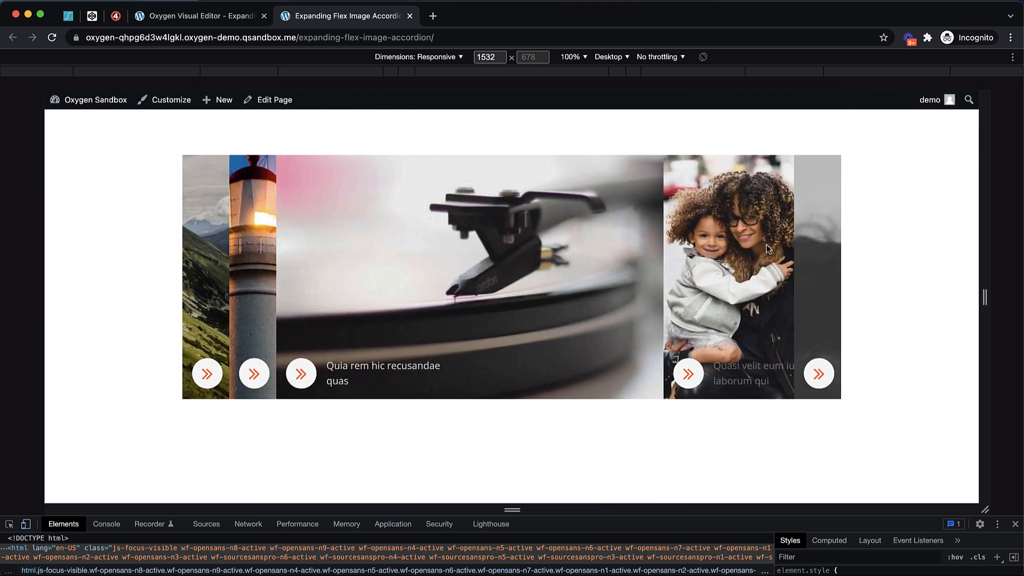
key(super+alt+i)
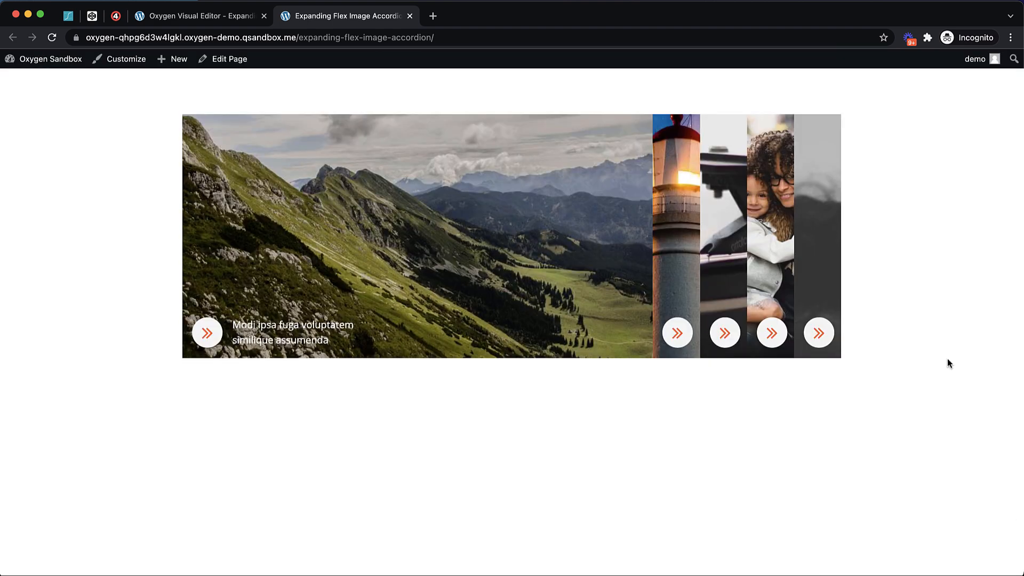